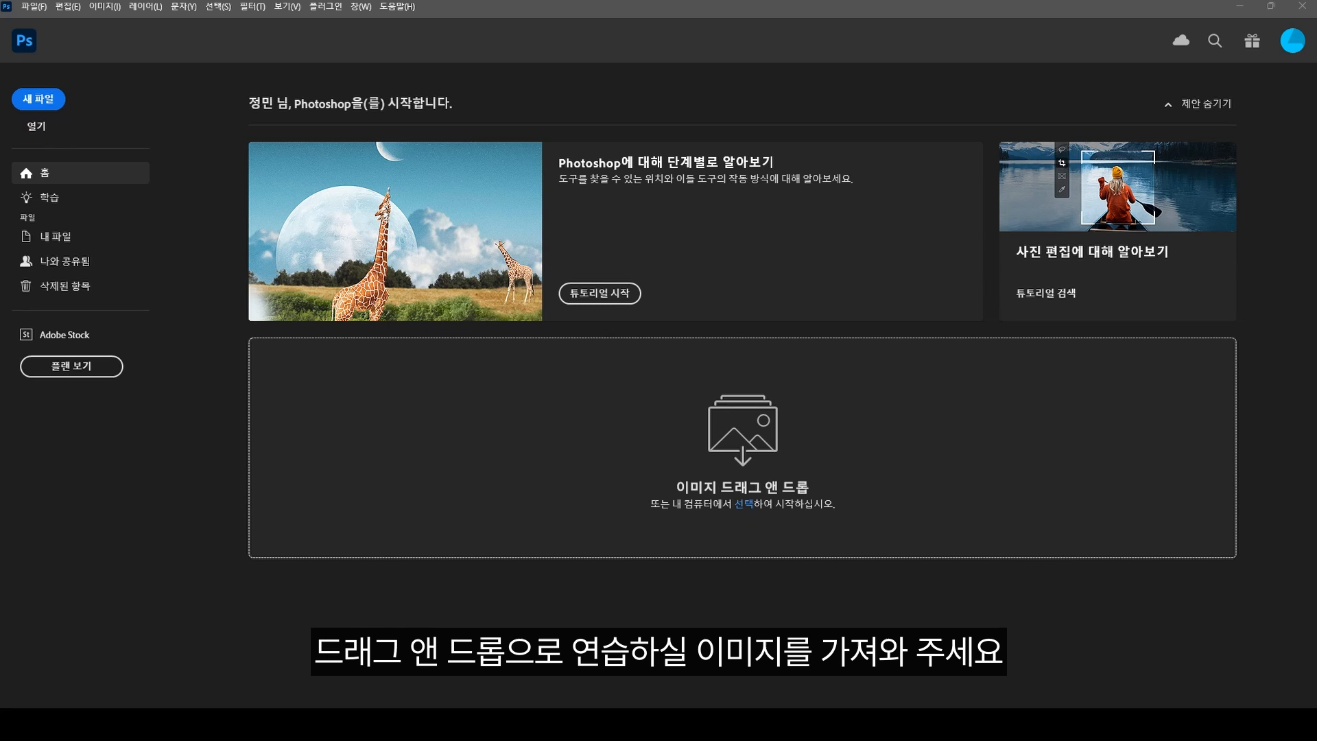
# Step: Open the practice photo 샘플 (3).jpg for editing
pyautogui.moveTo(327, 417); pyautogui.dragTo(575, 426)
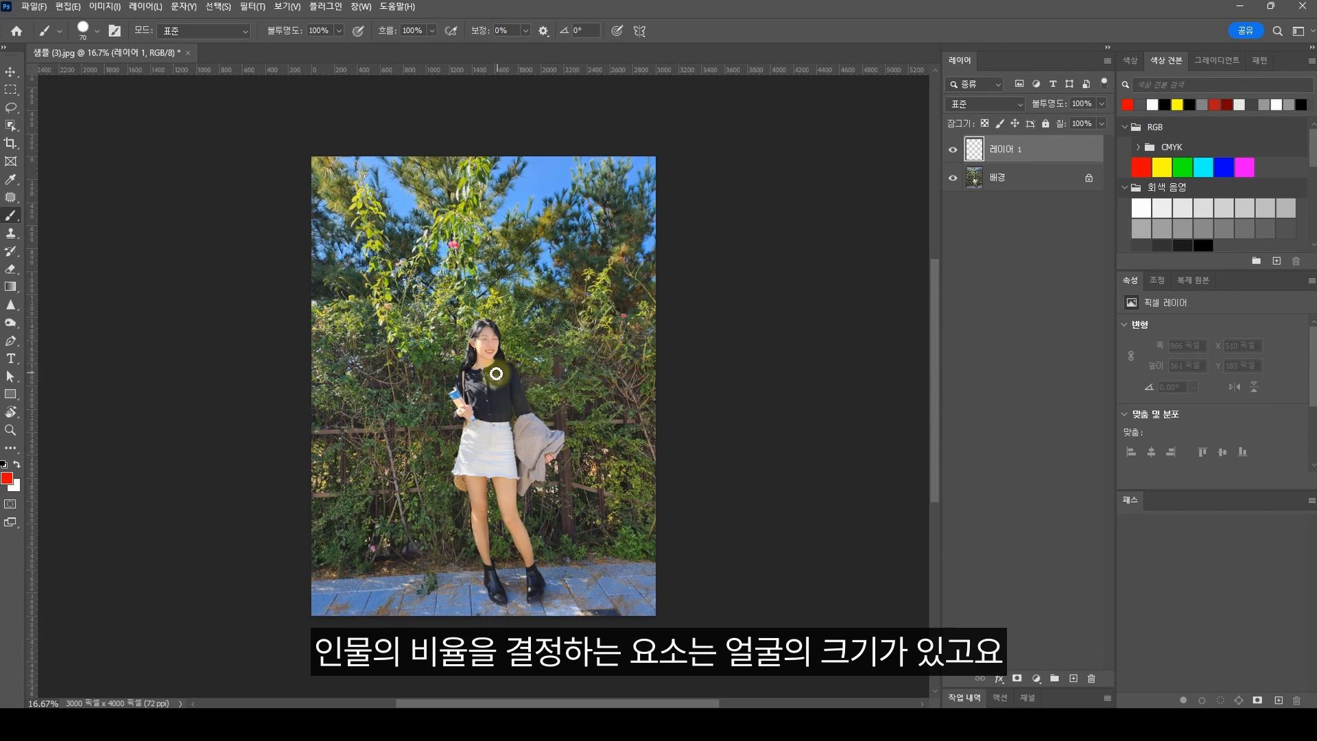
# Step: Brush red marks around the head and alongside the upper body, lower body, thighs and calves on the empty layer above the photo
pyautogui.moveTo(481, 374)
pyautogui.mouseDown()
pyautogui.moveTo(453, 316)
pyautogui.moveTo(500, 299)
pyautogui.moveTo(529, 332)
pyautogui.moveTo(484, 368)
pyautogui.moveTo(558, 360)
pyautogui.moveTo(570, 393)
pyautogui.moveTo(578, 553)
pyautogui.moveTo(552, 601)
pyautogui.mouseUp()
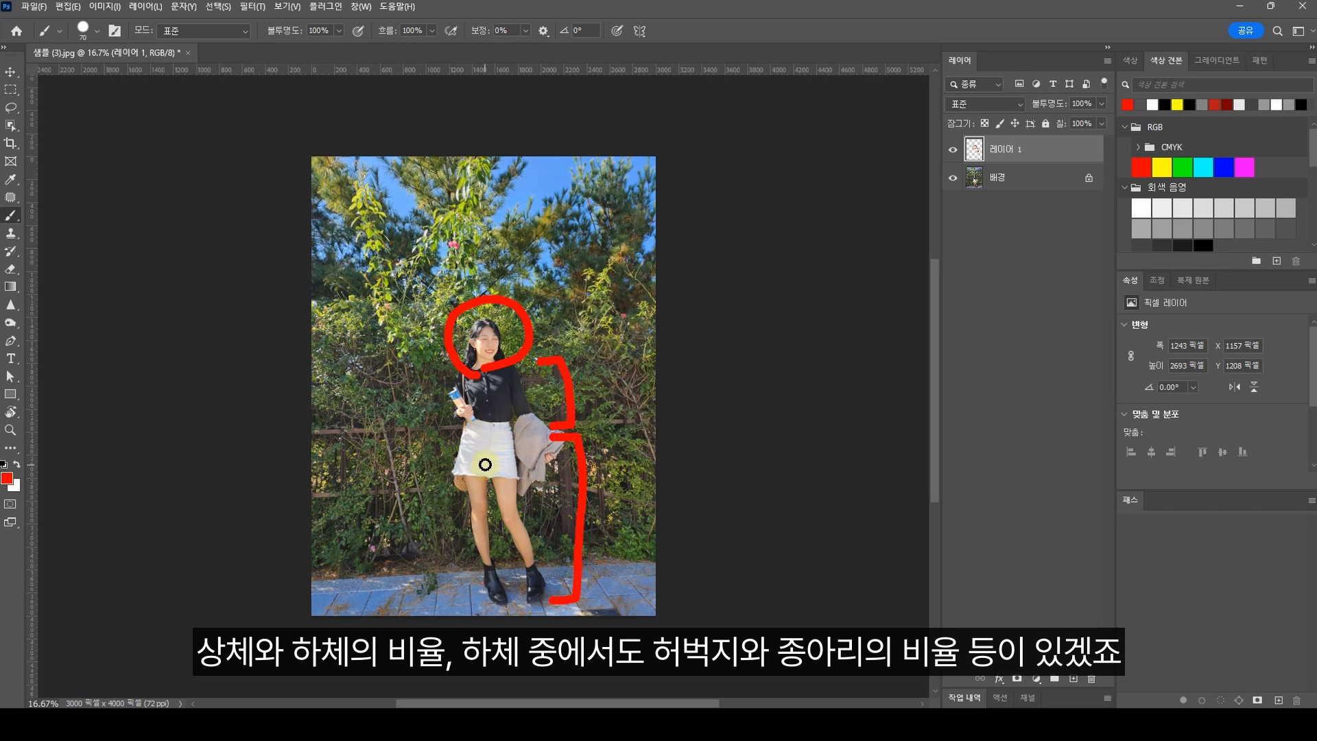
pyautogui.moveTo(461, 459)
pyautogui.mouseDown()
pyautogui.moveTo(452, 546)
pyautogui.moveTo(468, 563)
pyautogui.mouseUp()
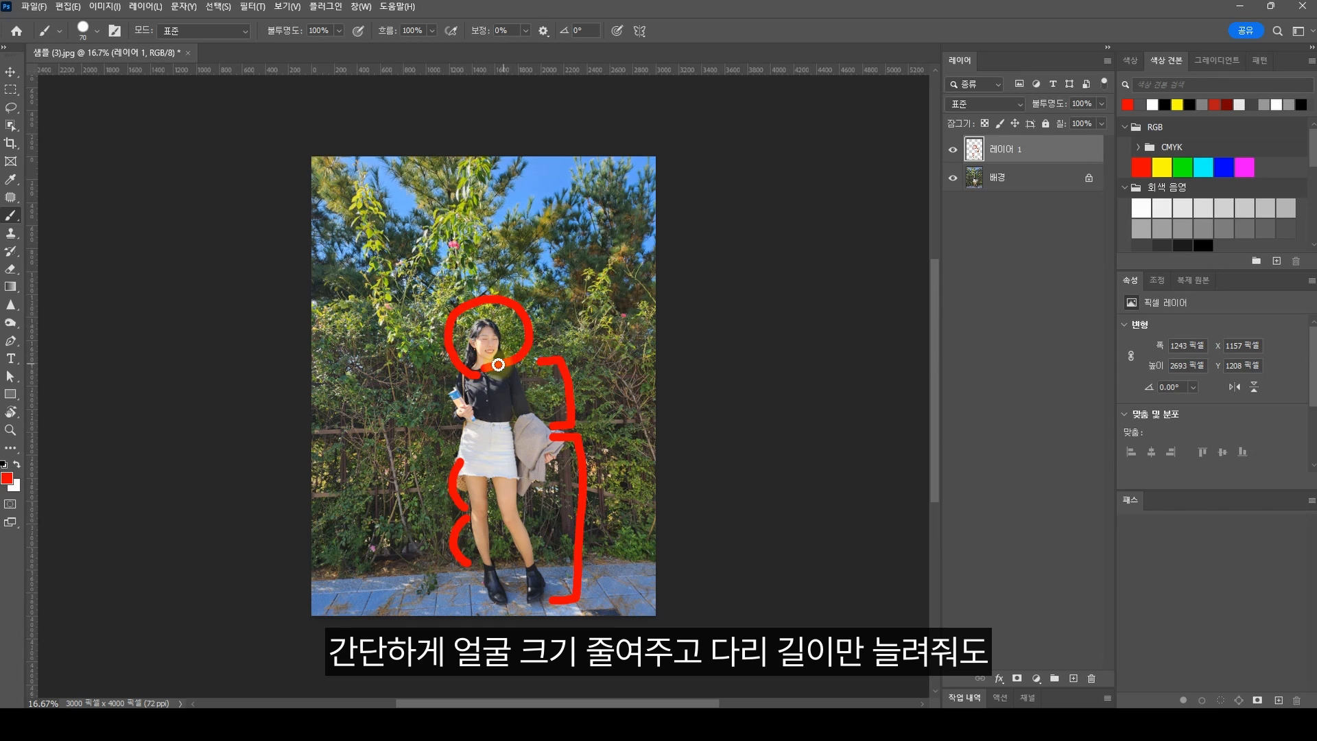
pyautogui.moveTo(520, 480)
pyautogui.mouseDown()
pyautogui.moveTo(524, 557)
pyautogui.moveTo(553, 542)
pyautogui.mouseUp()
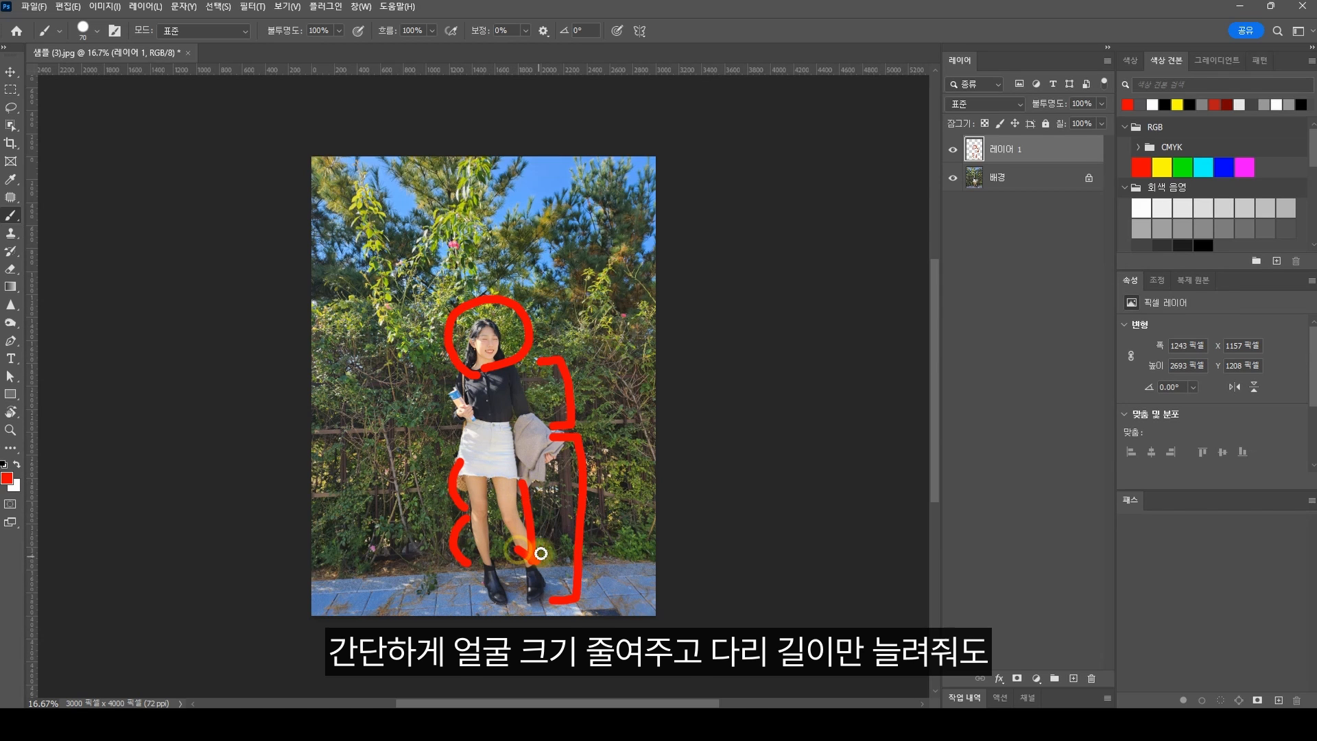
pyautogui.moveTo(513, 495)
pyautogui.mouseDown()
pyautogui.moveTo(523, 478)
pyautogui.moveTo(541, 494)
pyautogui.mouseUp()
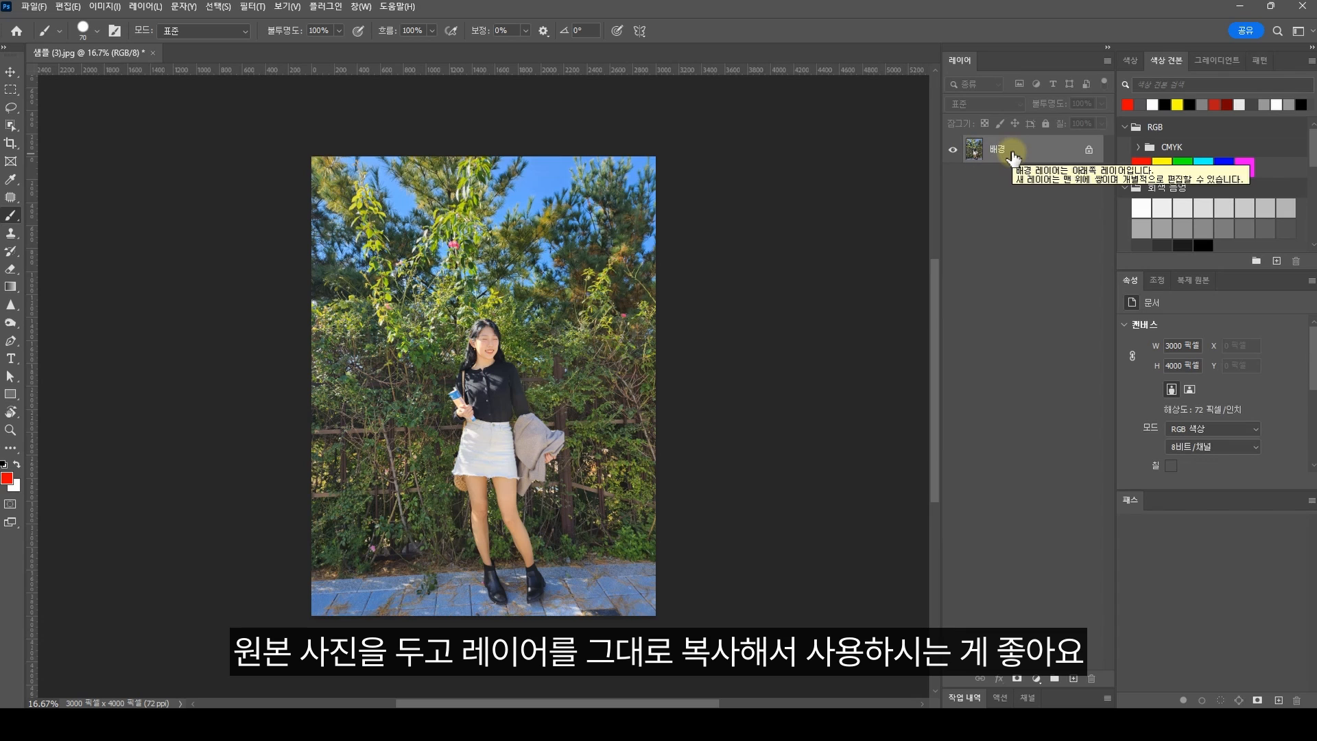
# Step: Duplicate the background layer and switch to the Elliptical Marquee tool
pyautogui.hotkey('ctrl', 'j')
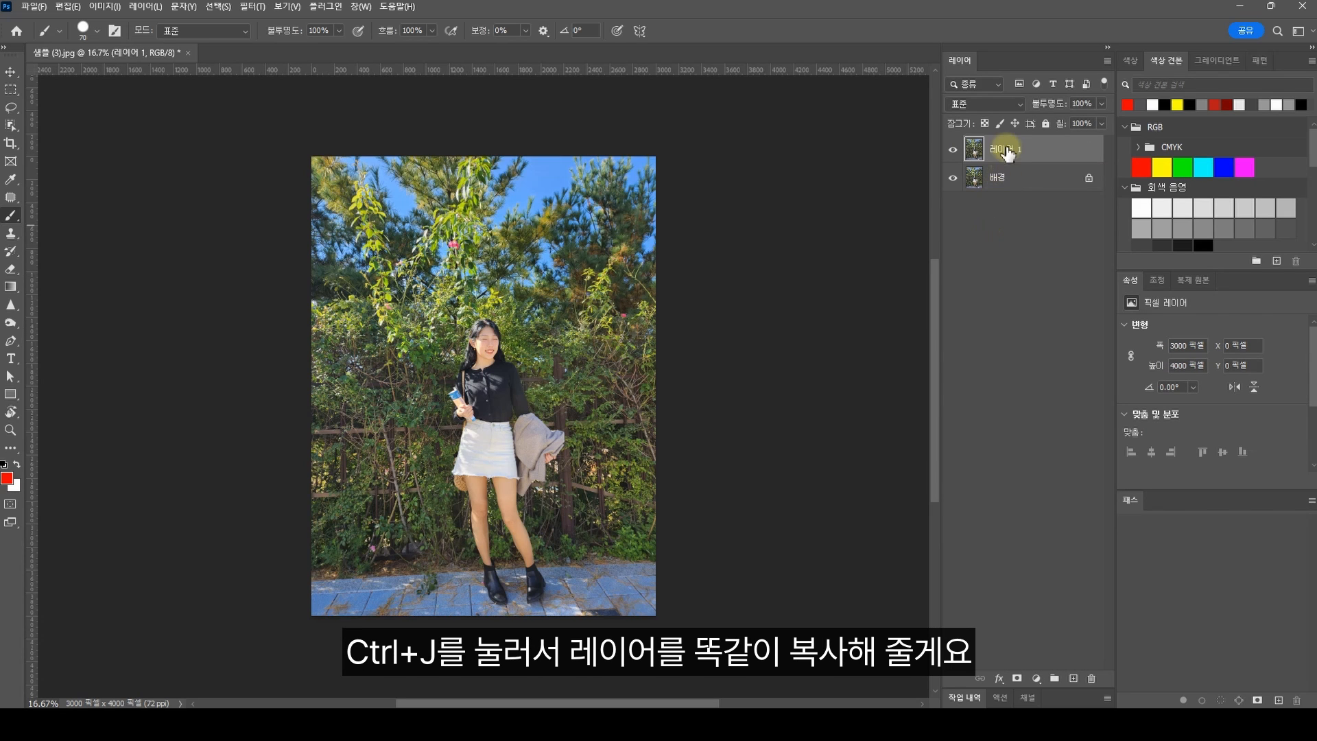
pyautogui.press('m')
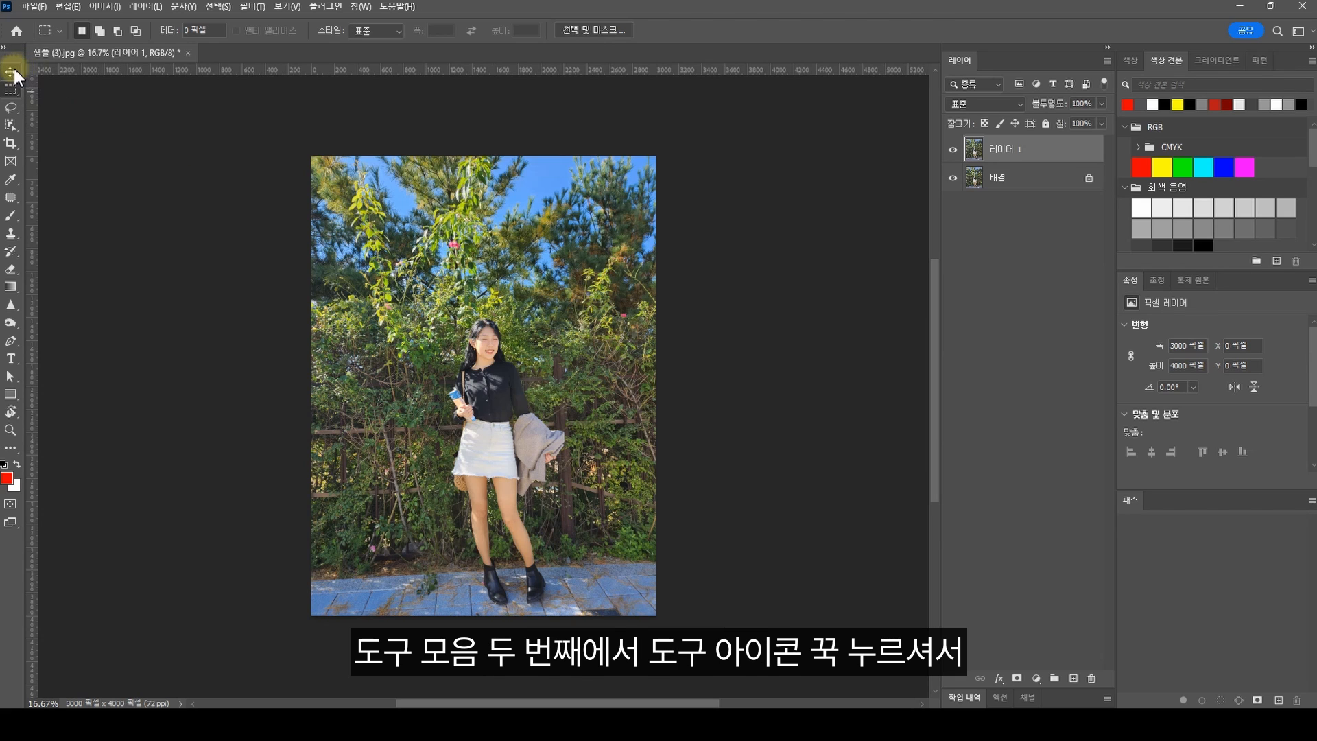
pyautogui.click(14, 94)
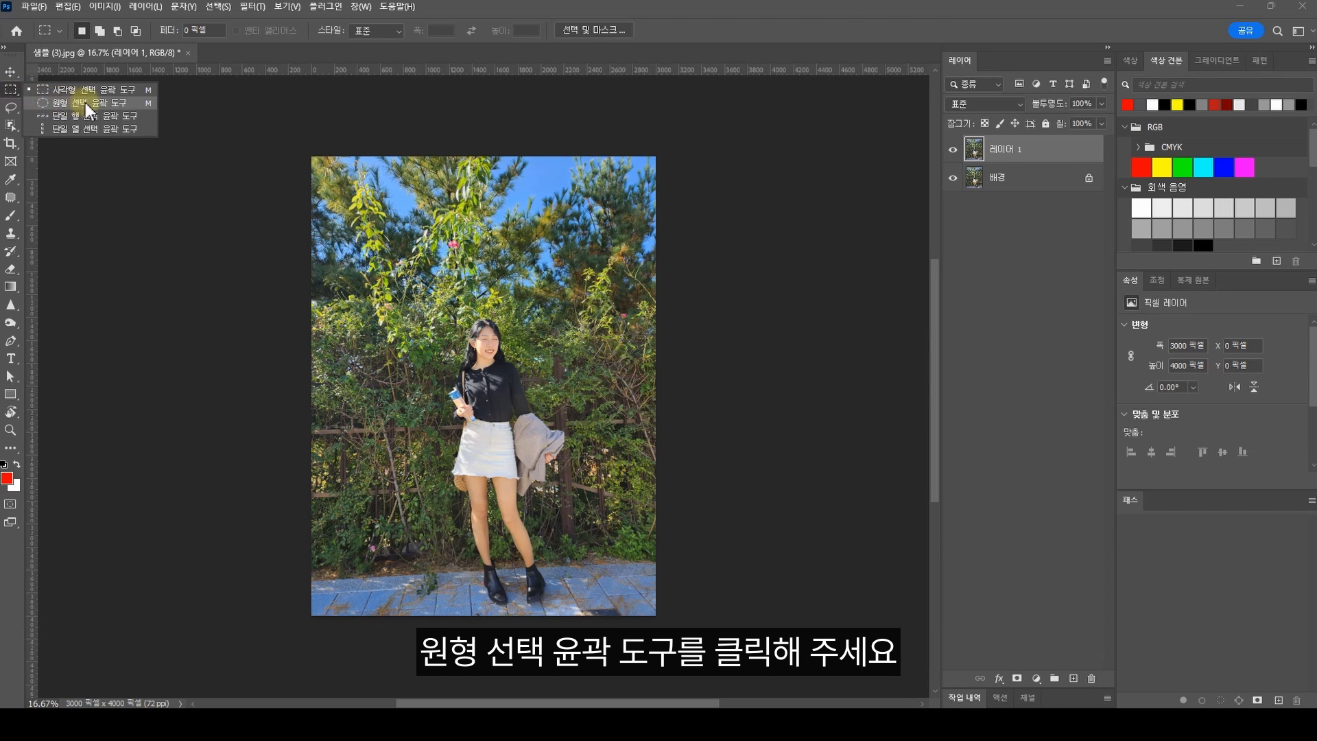
pyautogui.click(109, 102)
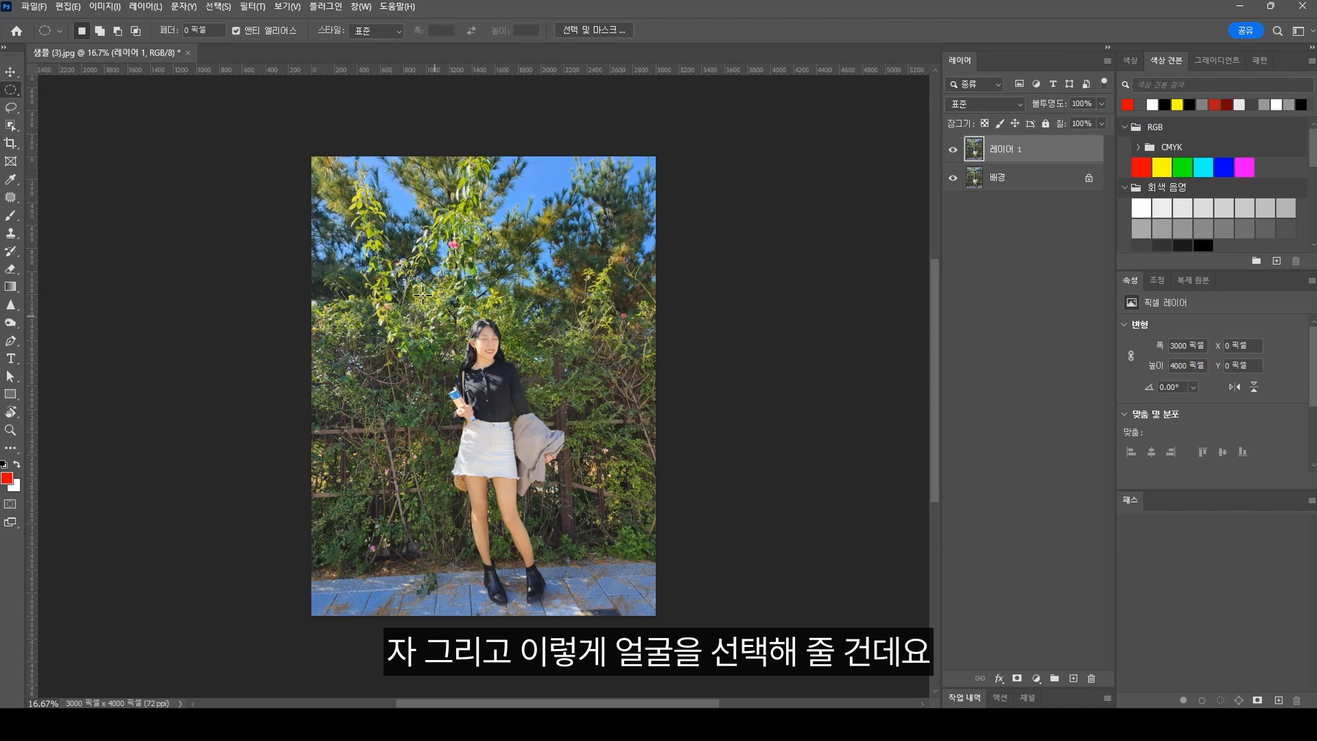
# Step: Try a circular selection about 848 px wide around the head, centre it on the face, and clear it
pyautogui.moveTo(419, 283); pyautogui.dragTo(549, 410)
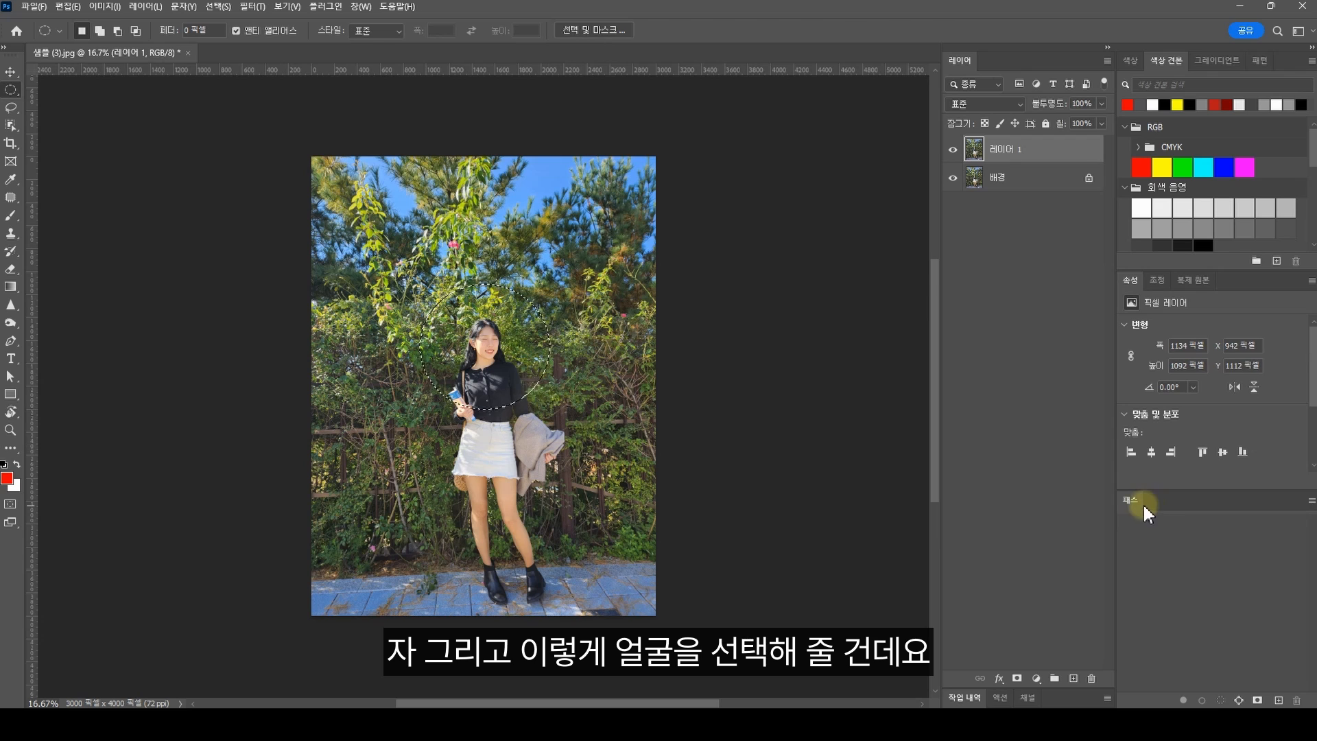
pyautogui.hotkey('ctrl', 'd')
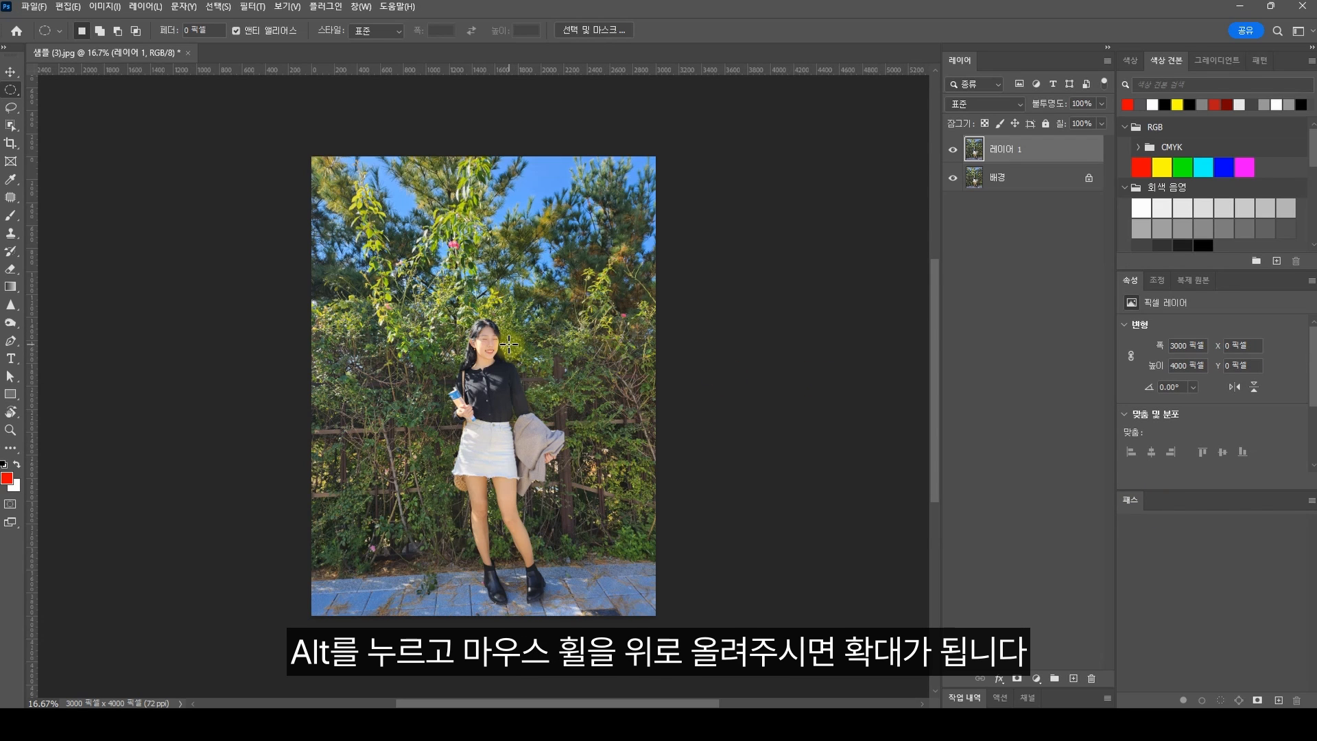
pyautogui.scroll(5, 502, 350)
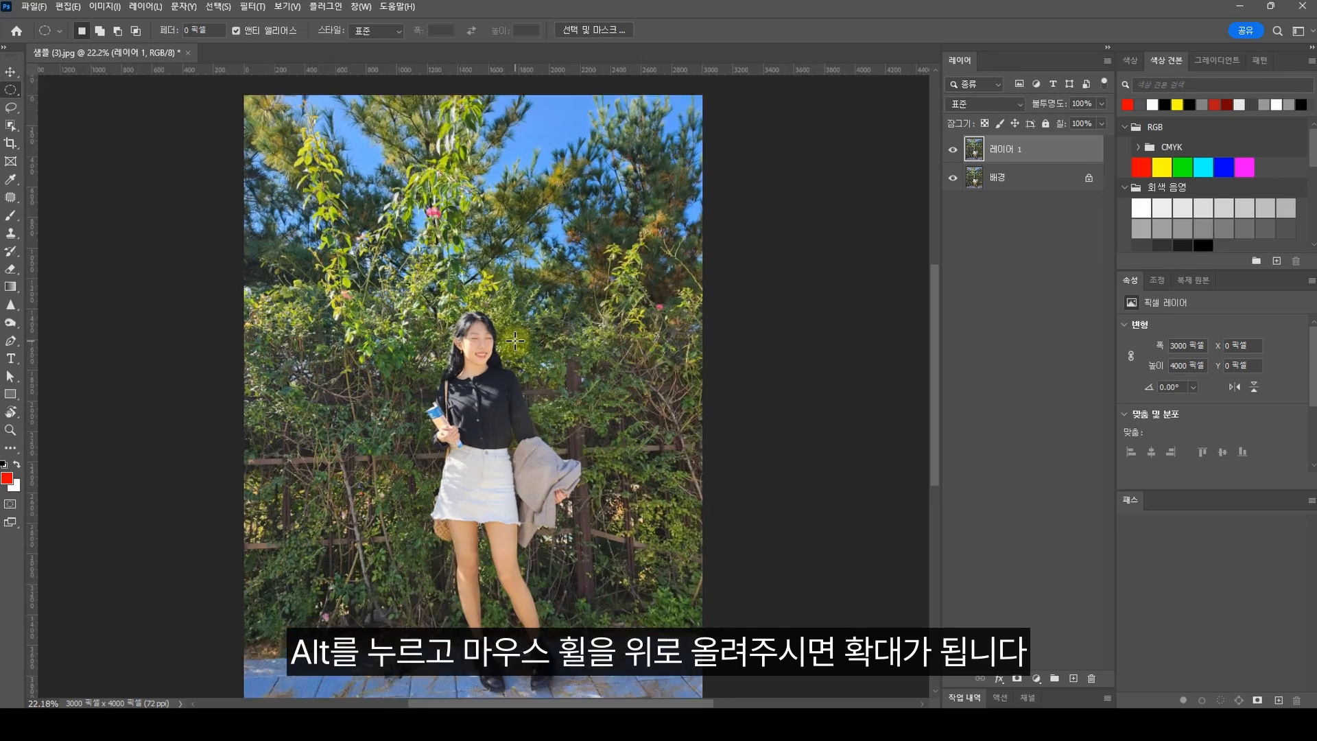
pyautogui.scroll(1, 493, 363)
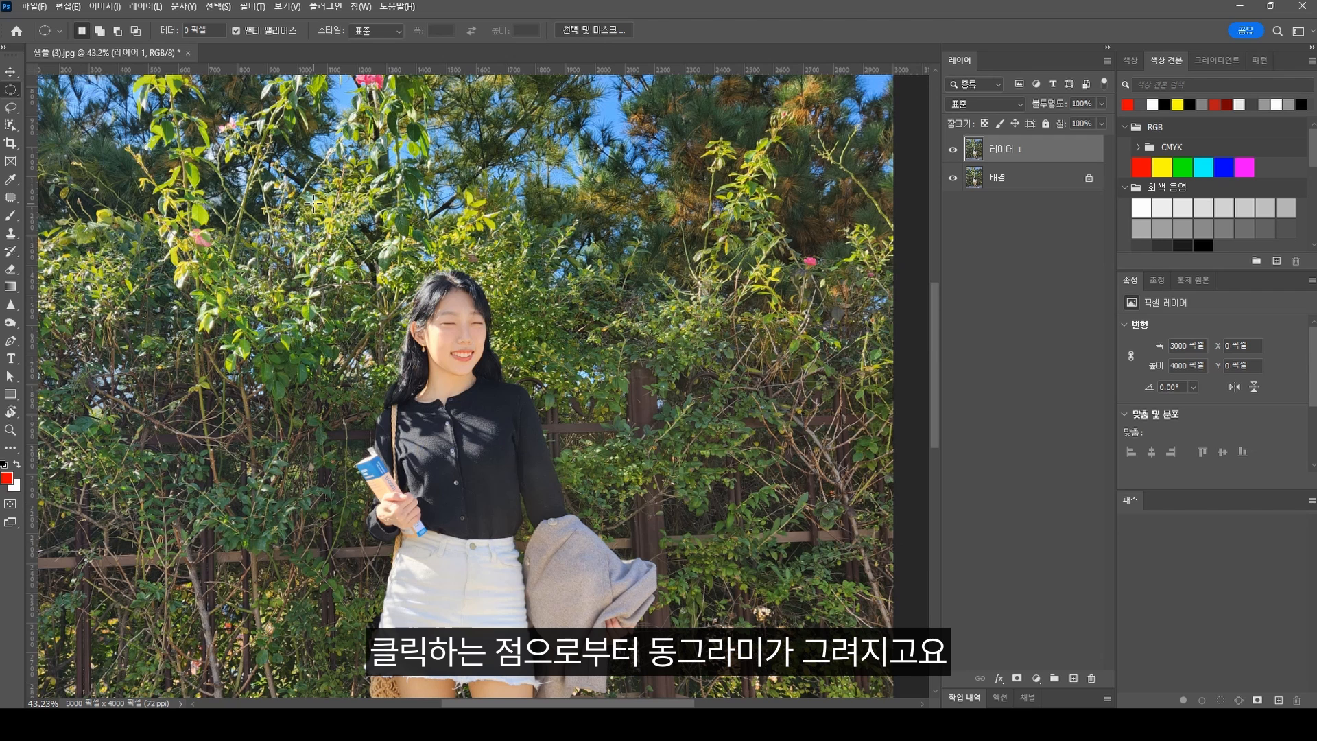
pyautogui.moveTo(312, 203); pyautogui.dragTo(599, 480)
pyautogui.moveTo(334, 232); pyautogui.dragTo(582, 487)
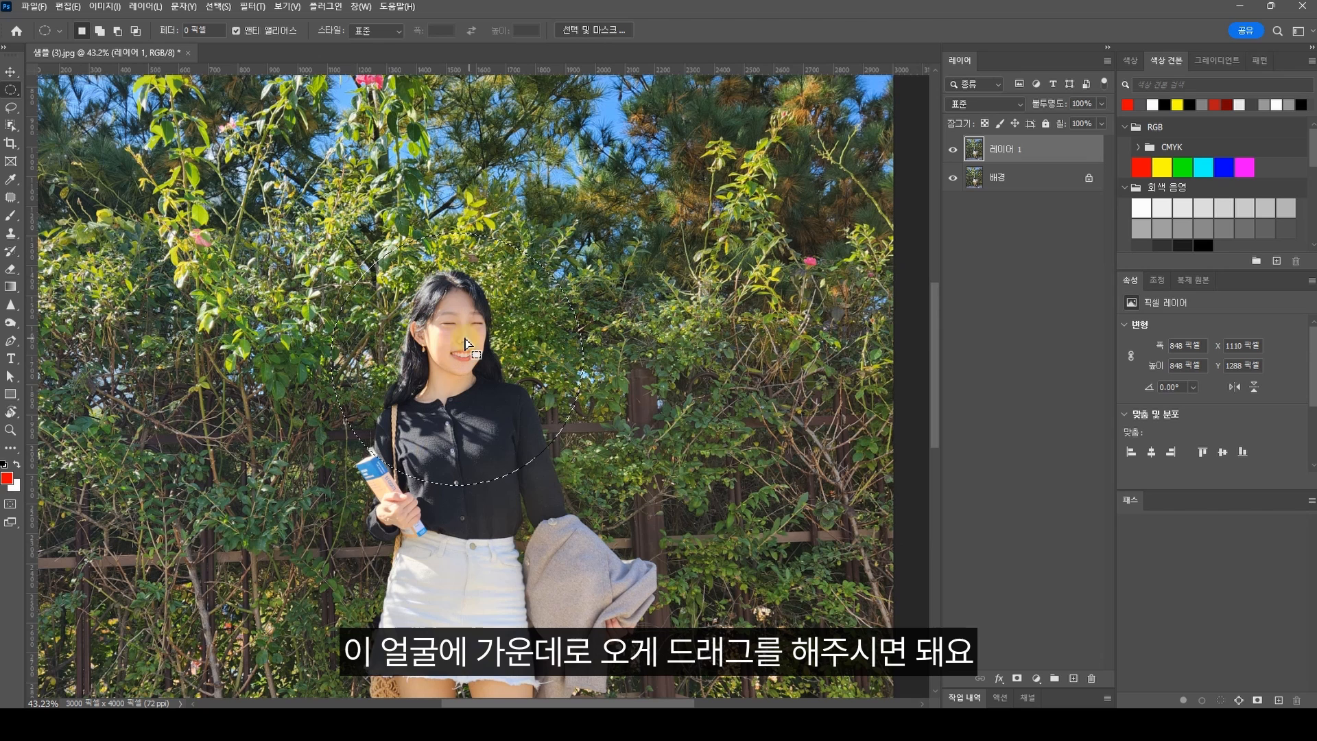
pyautogui.moveTo(467, 358); pyautogui.dragTo(468, 336)
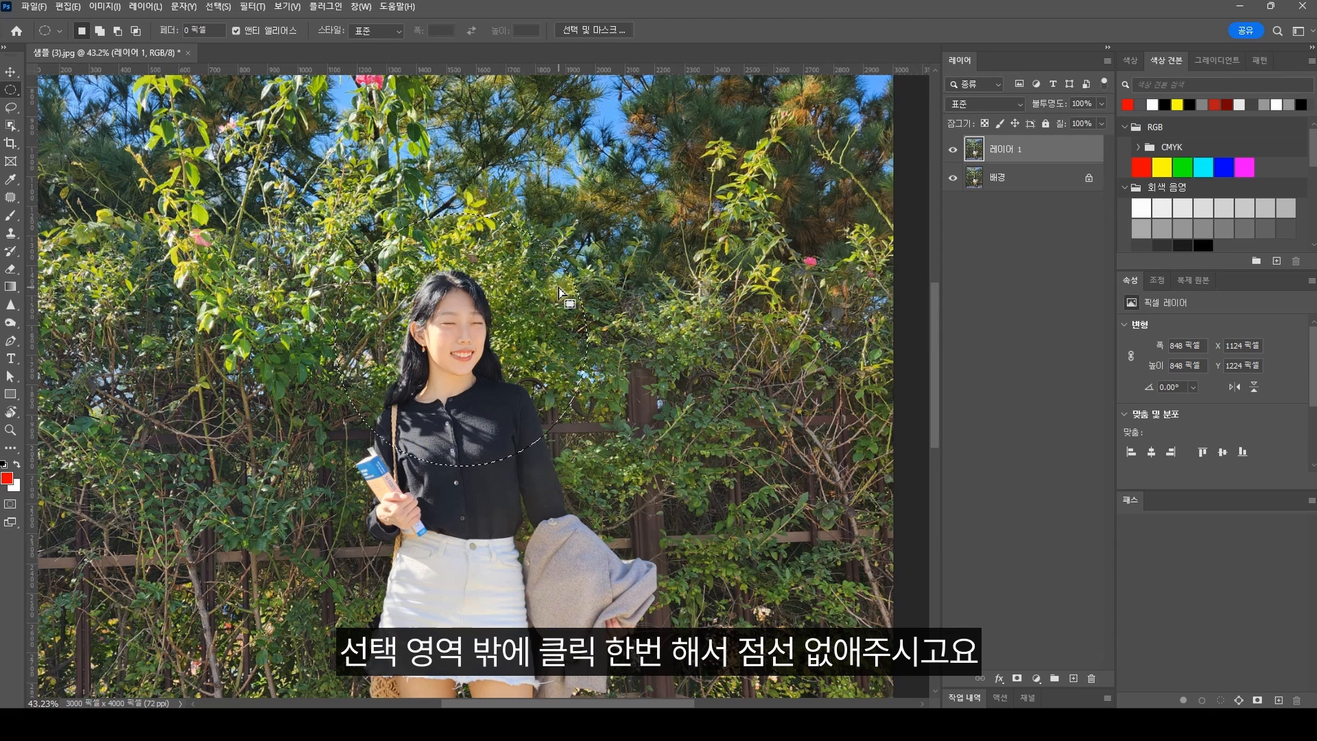
pyautogui.click(607, 270)
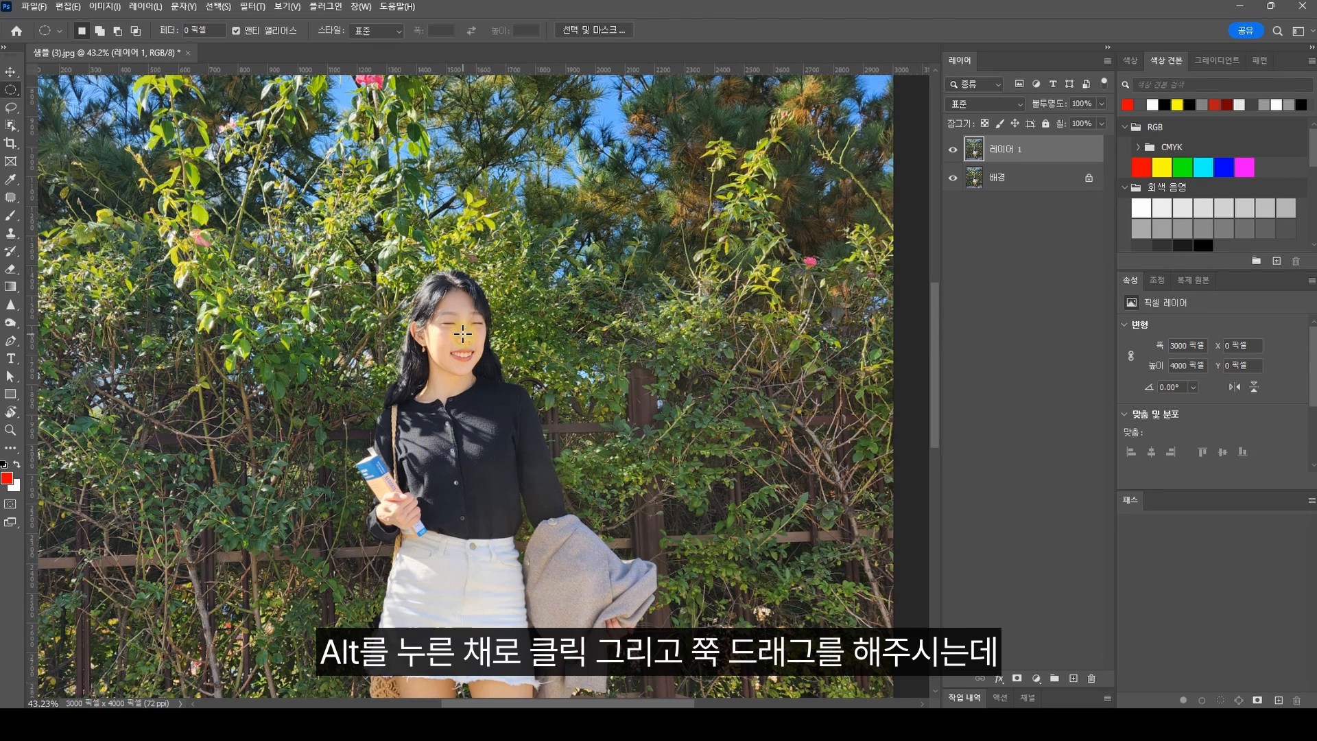
# Step: Draw a circular selection about 931 px wide outward from the middle of the face and adjust it so the face is centred
pyautogui.moveTo(463, 335); pyautogui.dragTo(602, 474)
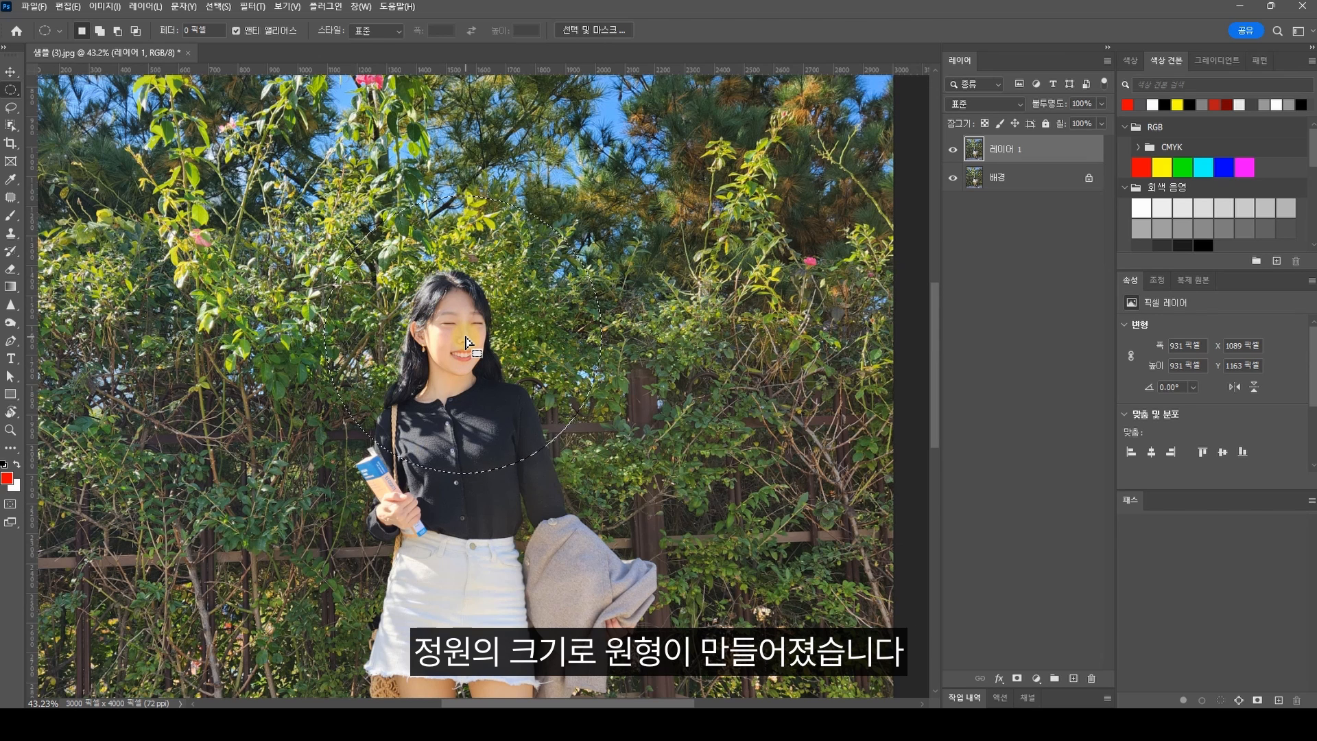
pyautogui.moveTo(466, 341); pyautogui.dragTo(463, 343)
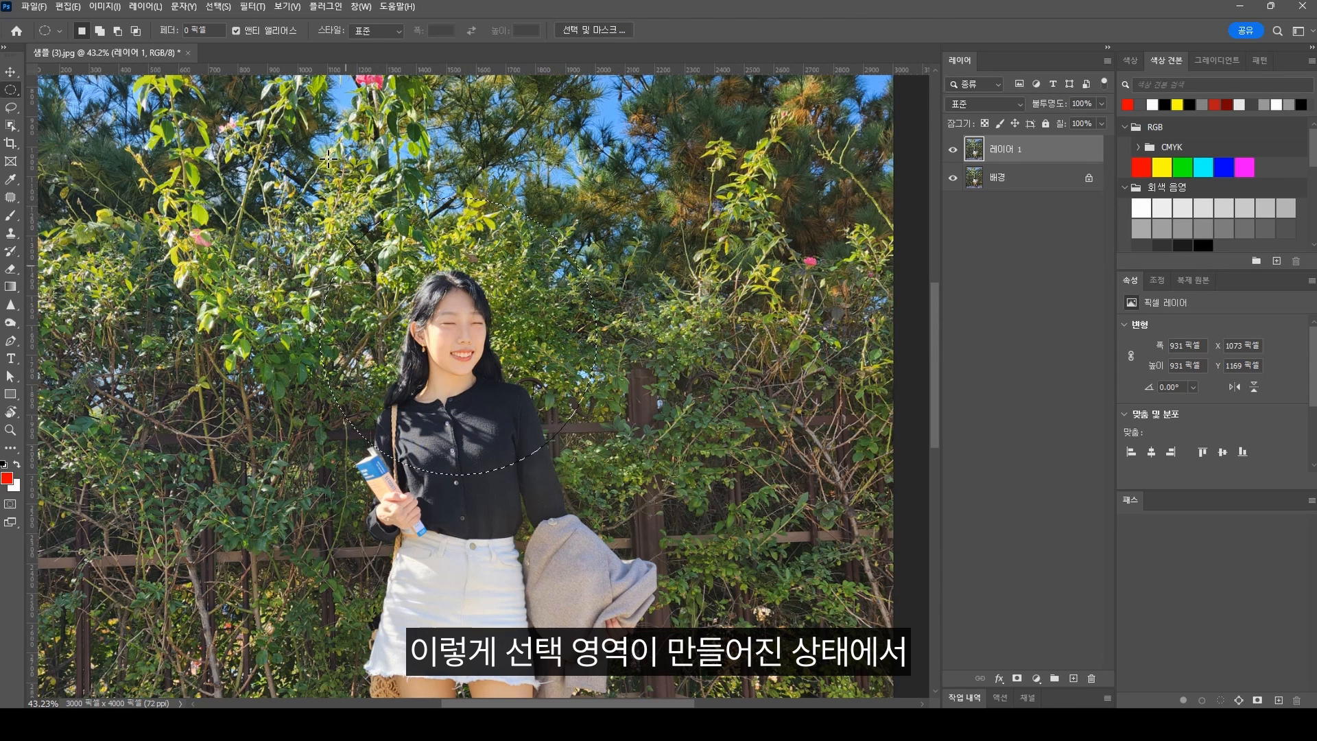
# Step: Apply the Pinch distortion filter to the selected head area with an amount of 2%
pyautogui.click(259, 10)
pyautogui.moveTo(374, 228)
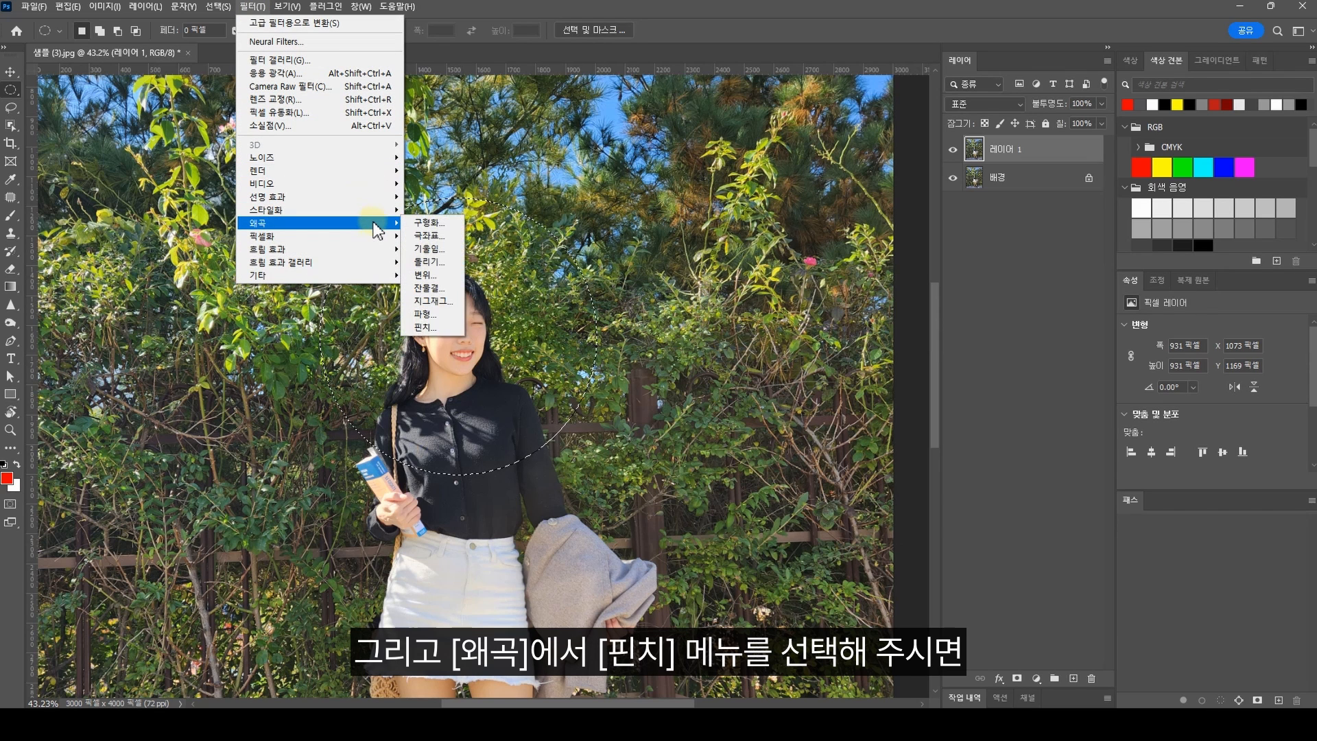
pyautogui.click(442, 331)
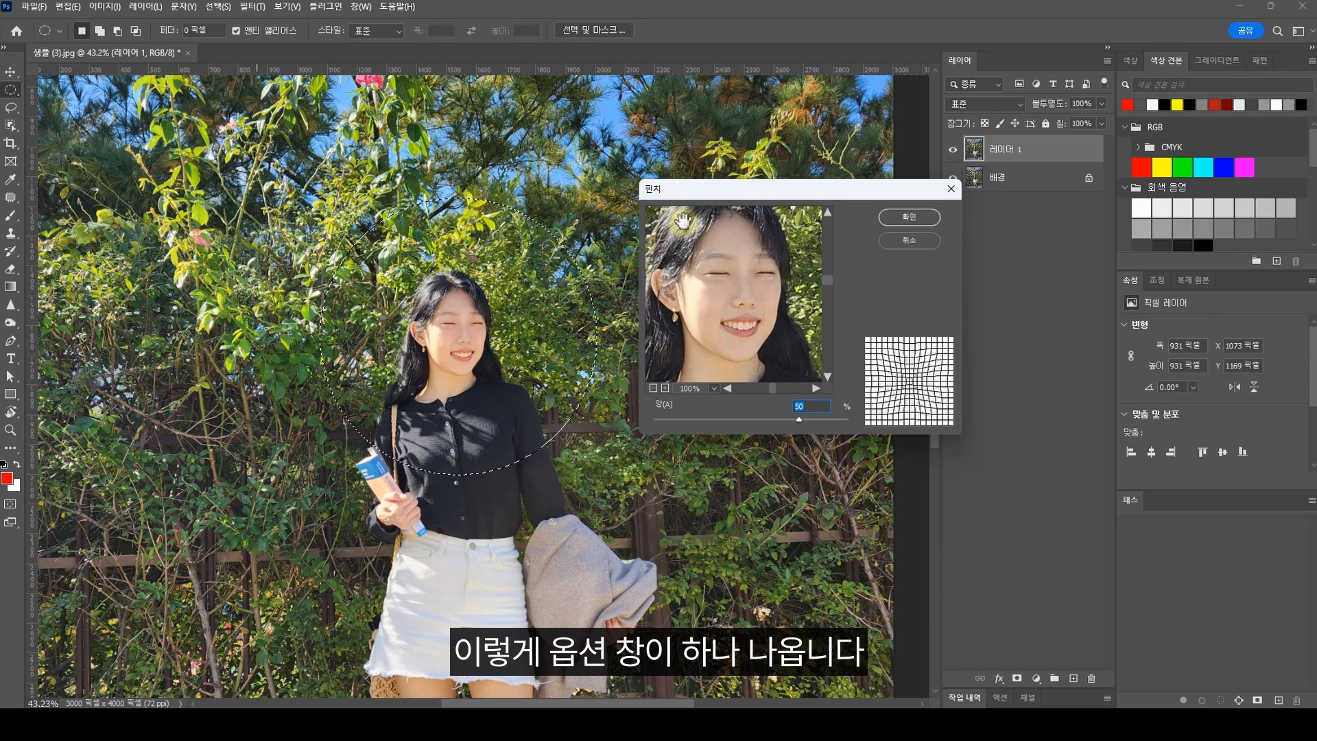
pyautogui.moveTo(799, 419); pyautogui.dragTo(747, 420)
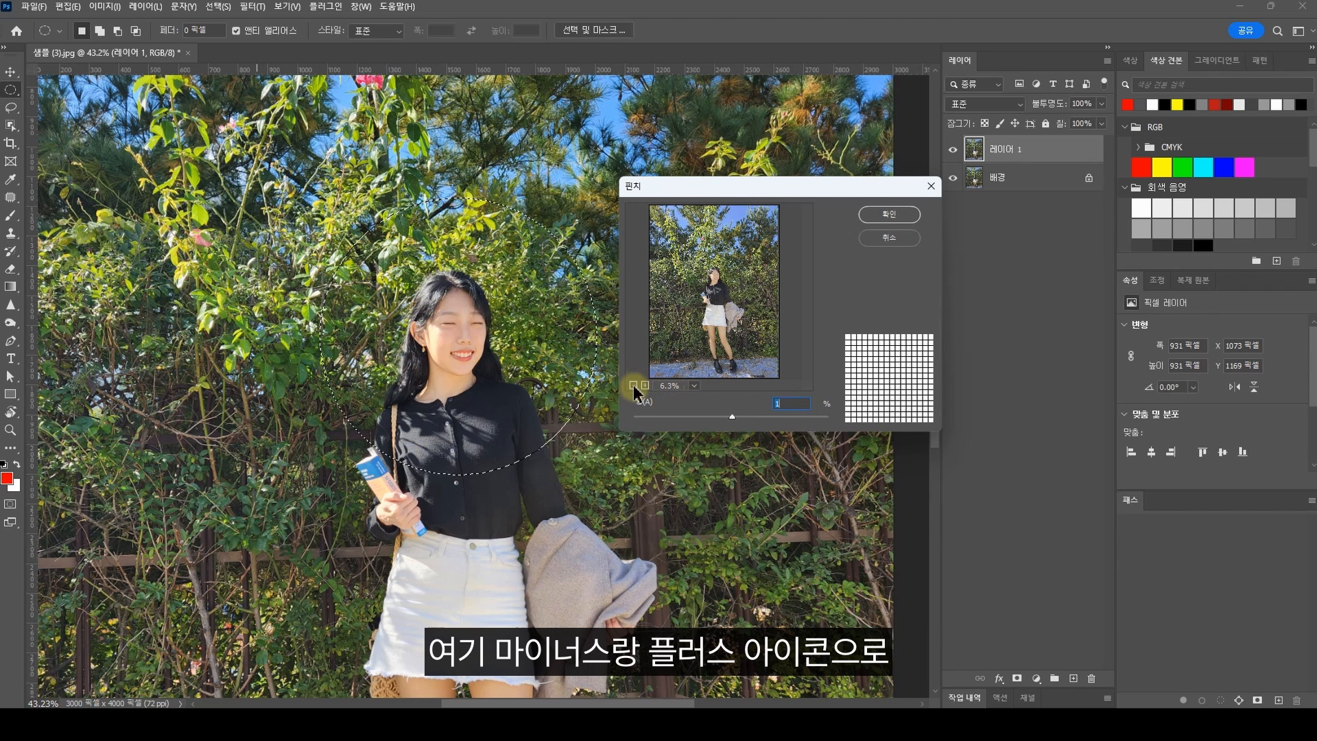
pyautogui.click(645, 386)
pyautogui.click(645, 385)
pyautogui.click(645, 385)
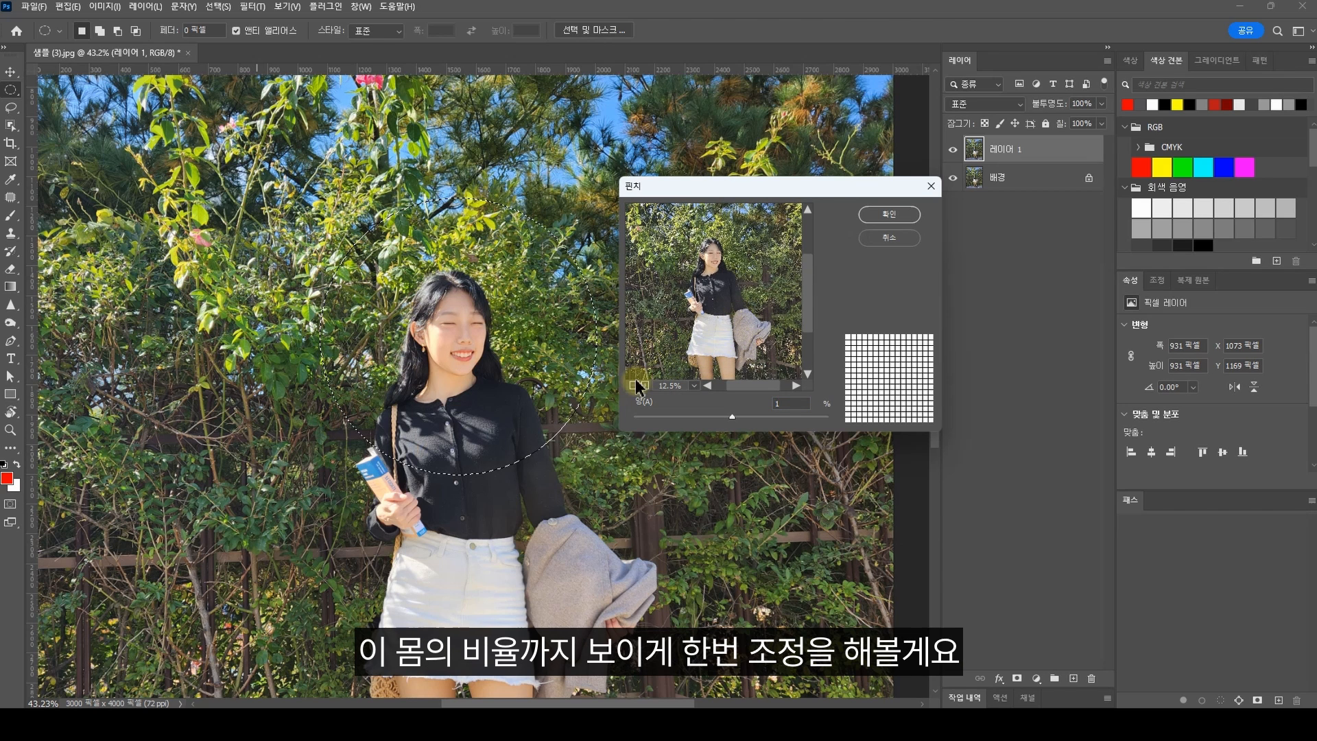
pyautogui.click(637, 387)
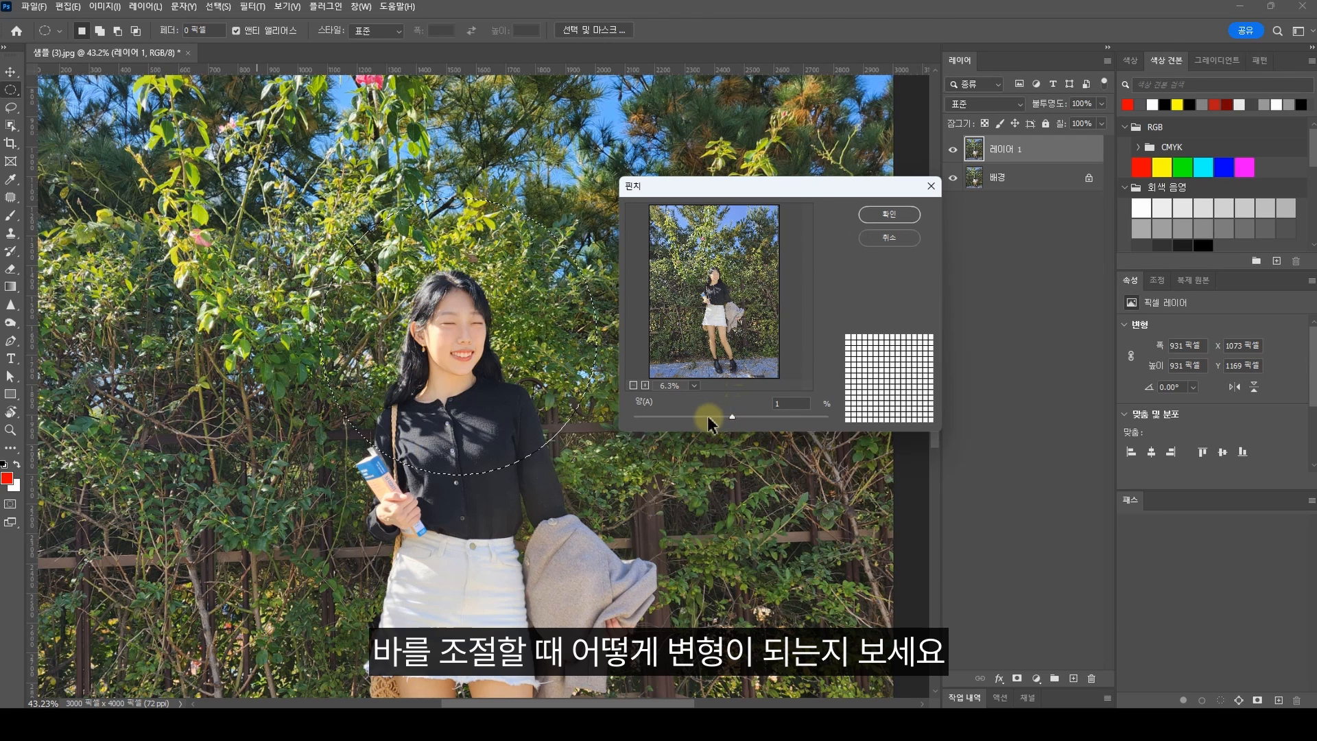
pyautogui.moveTo(730, 416); pyautogui.dragTo(782, 422)
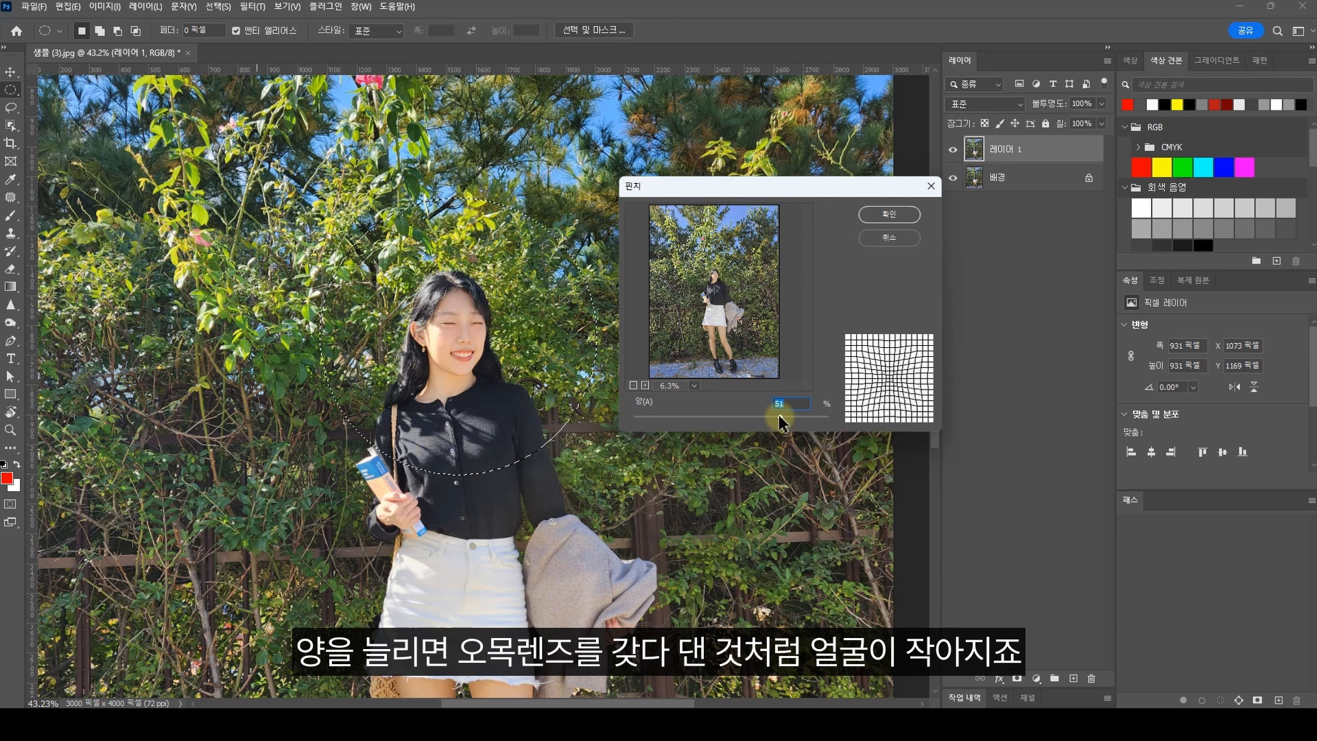
pyautogui.moveTo(782, 422)
pyautogui.mouseDown()
pyautogui.moveTo(676, 420)
pyautogui.moveTo(760, 420)
pyautogui.mouseUp()
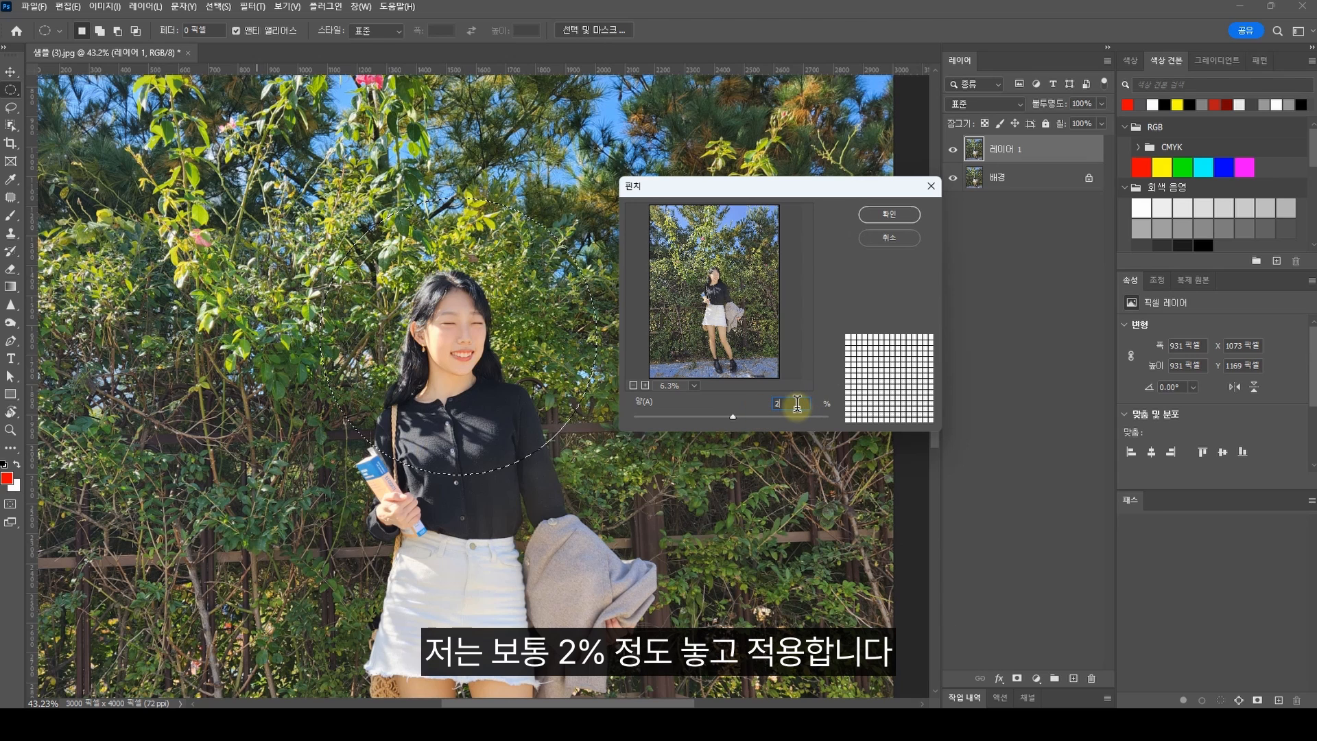
pyautogui.write('2')
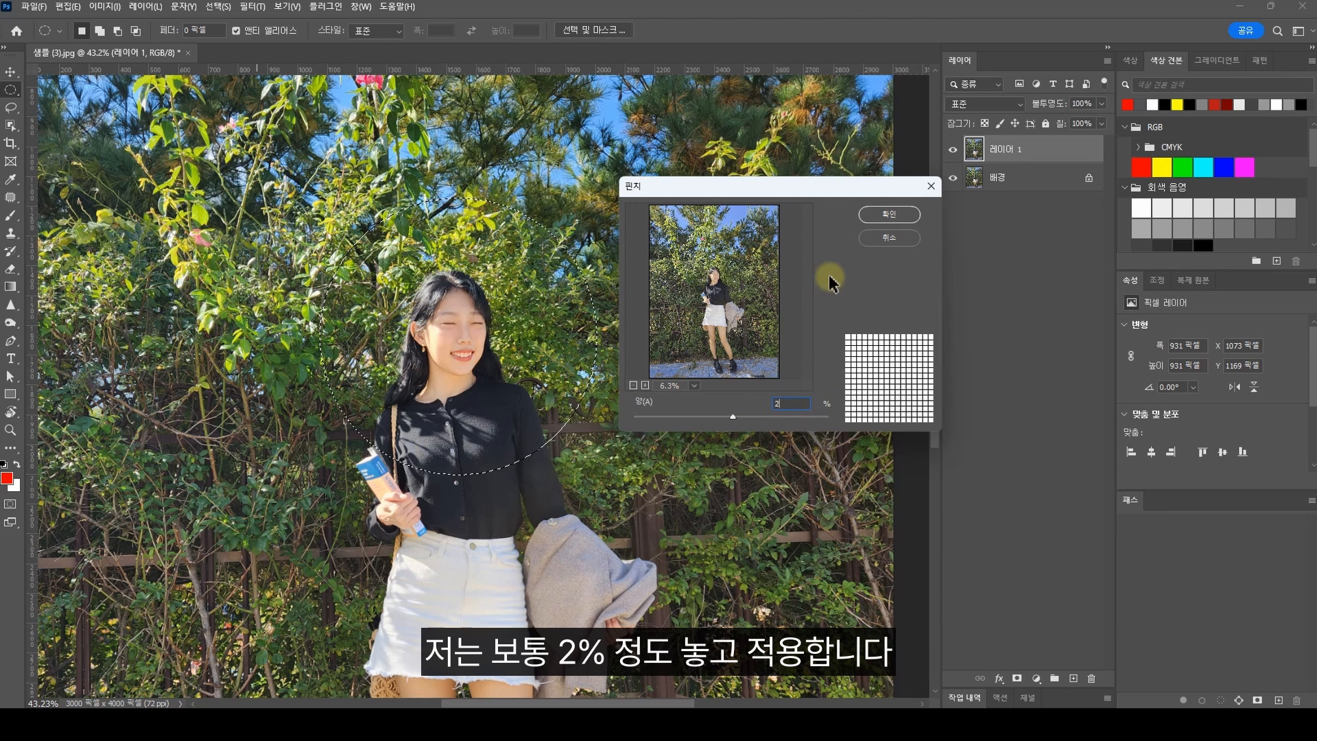
pyautogui.click(873, 215)
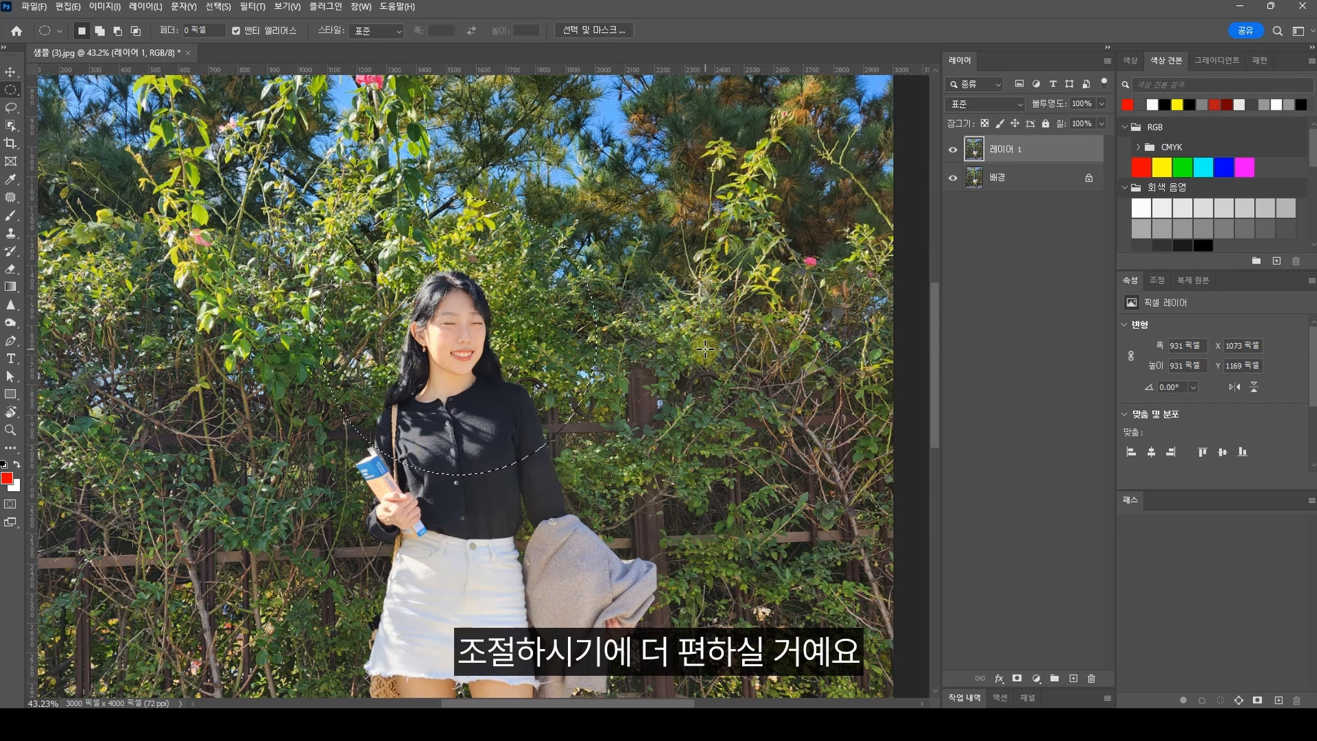
# Step: Reapply the last Pinch filter to the same selection to shrink the face further
pyautogui.scroll(-3, 553, 428)
pyautogui.scroll(-1, 545, 315)
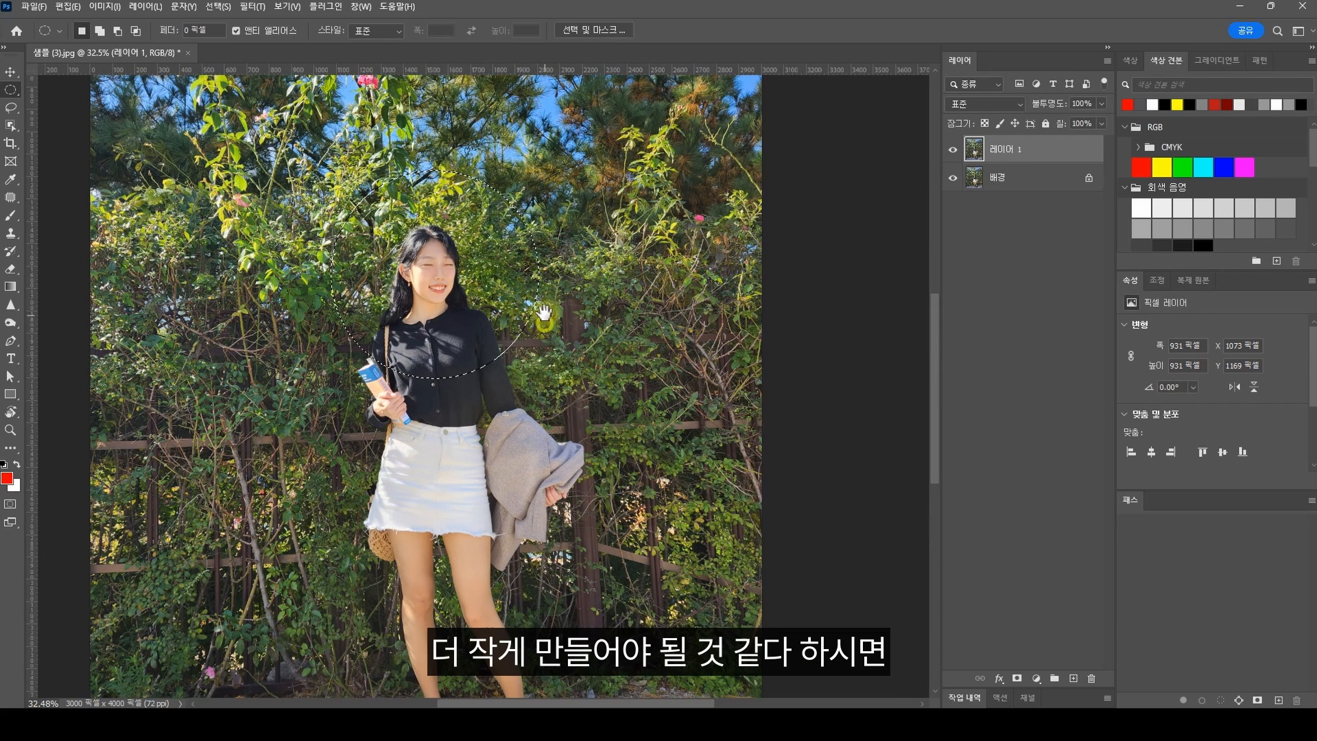
pyautogui.click(254, 8)
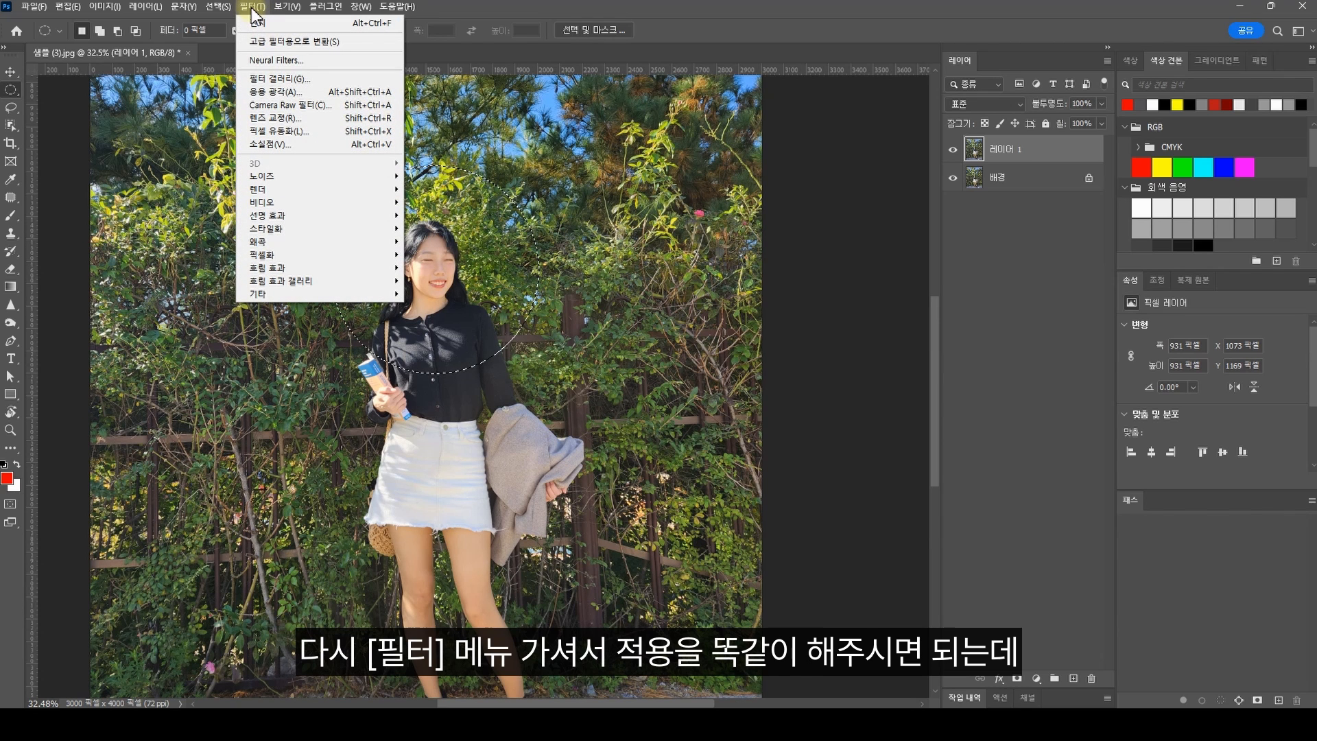
pyautogui.click(255, 10)
pyautogui.click(260, 13)
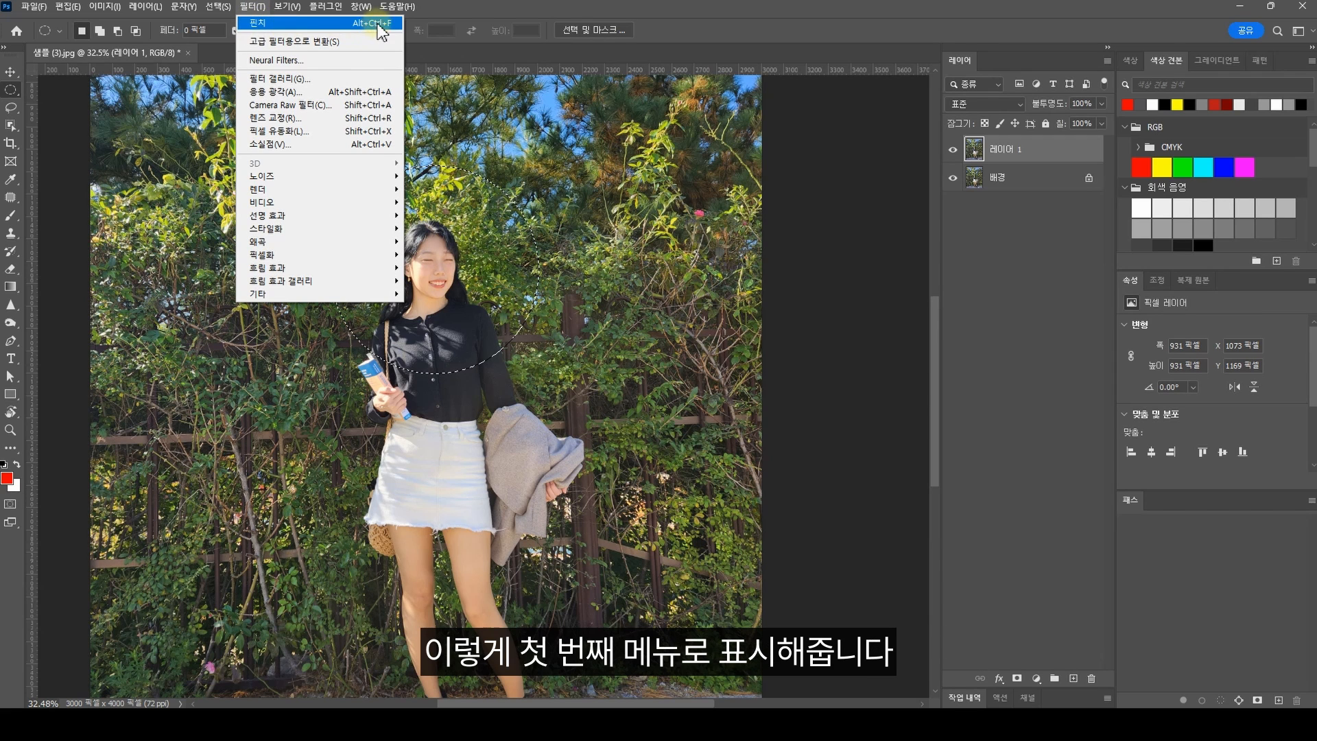
pyautogui.click(256, 25)
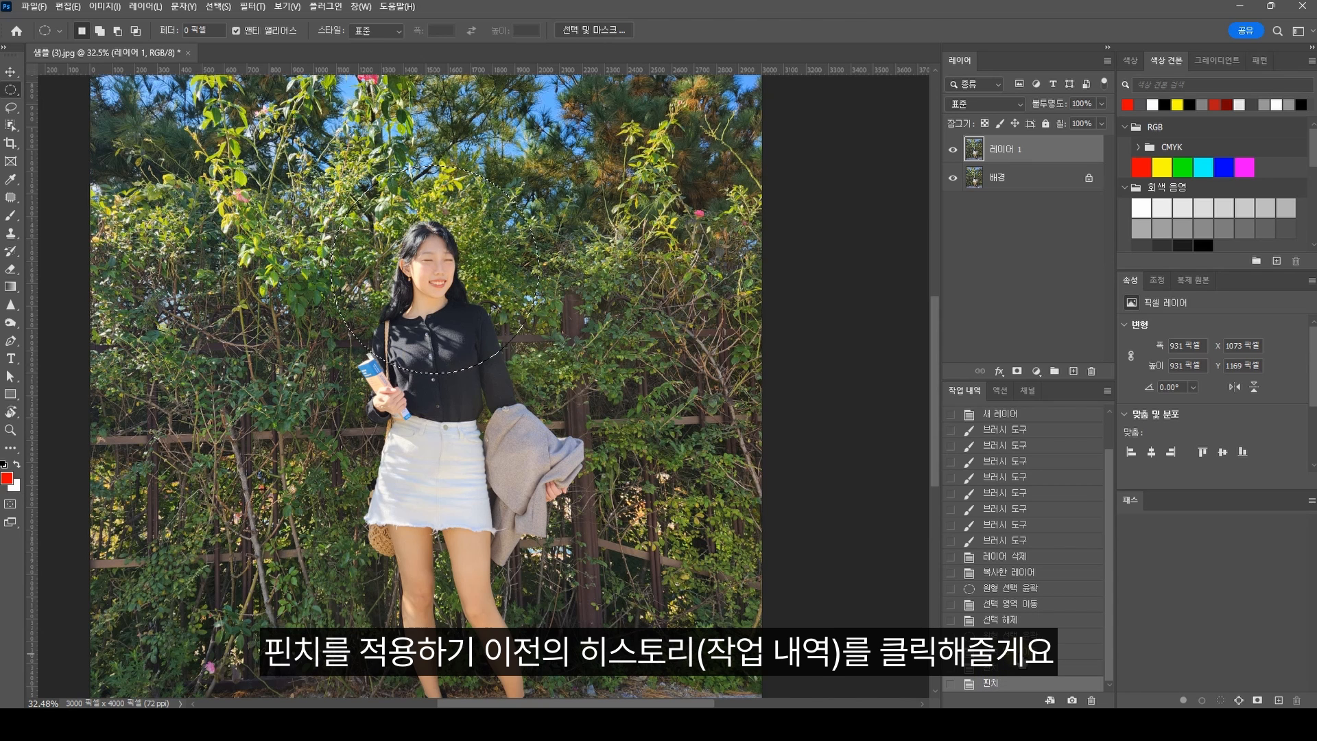
# Step: Compare the photo before and after both pinches in the history, returning to the latest state
pyautogui.click(1008, 651)
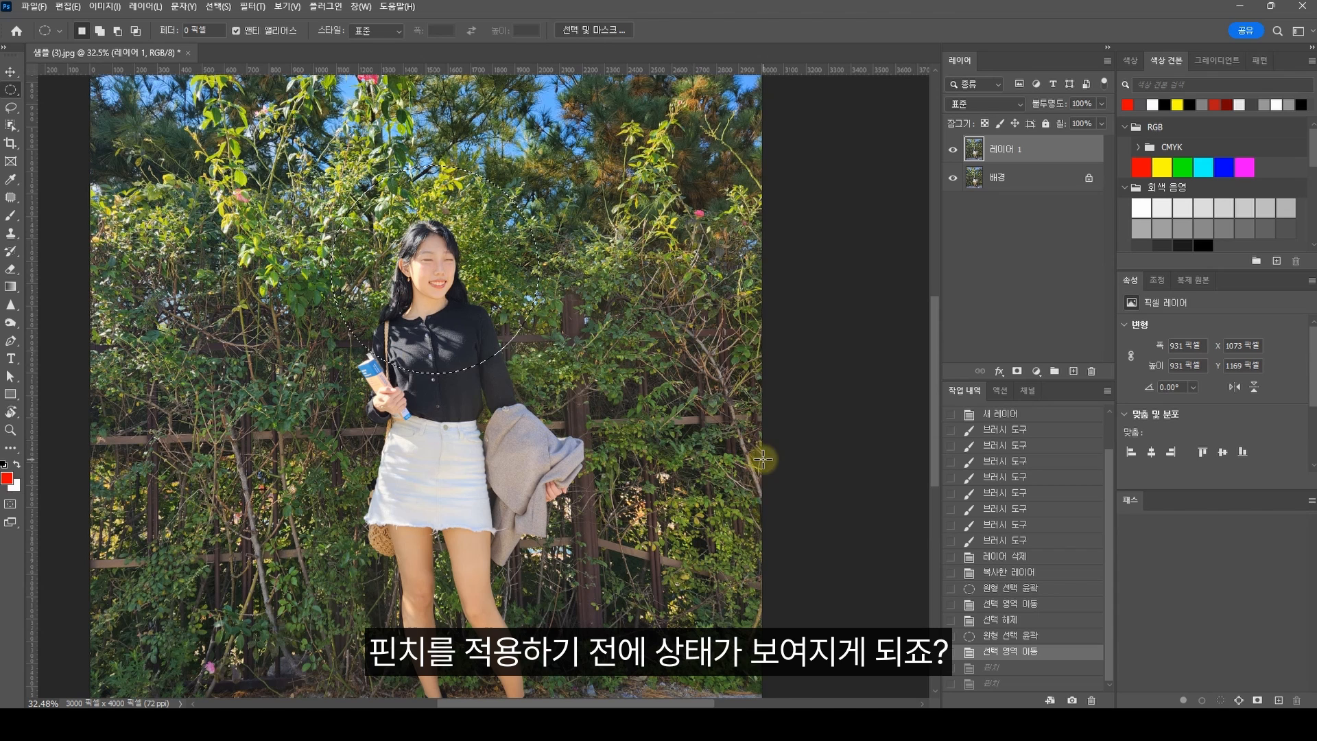
pyautogui.click(1007, 685)
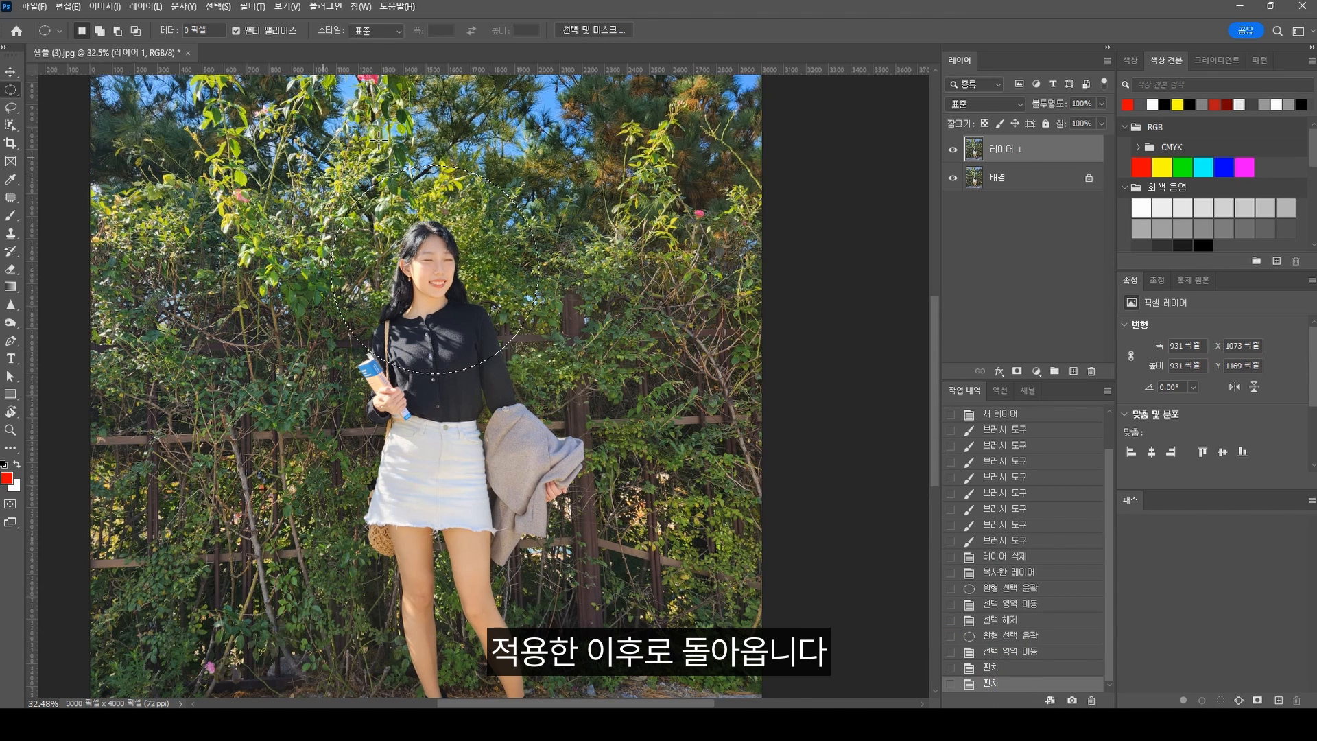
# Step: Clear the circular selection and rename the duplicated photo layer to 핀치
pyautogui.hotkey('ctrl', 'd')
pyautogui.hotkey('ctrl', '-')
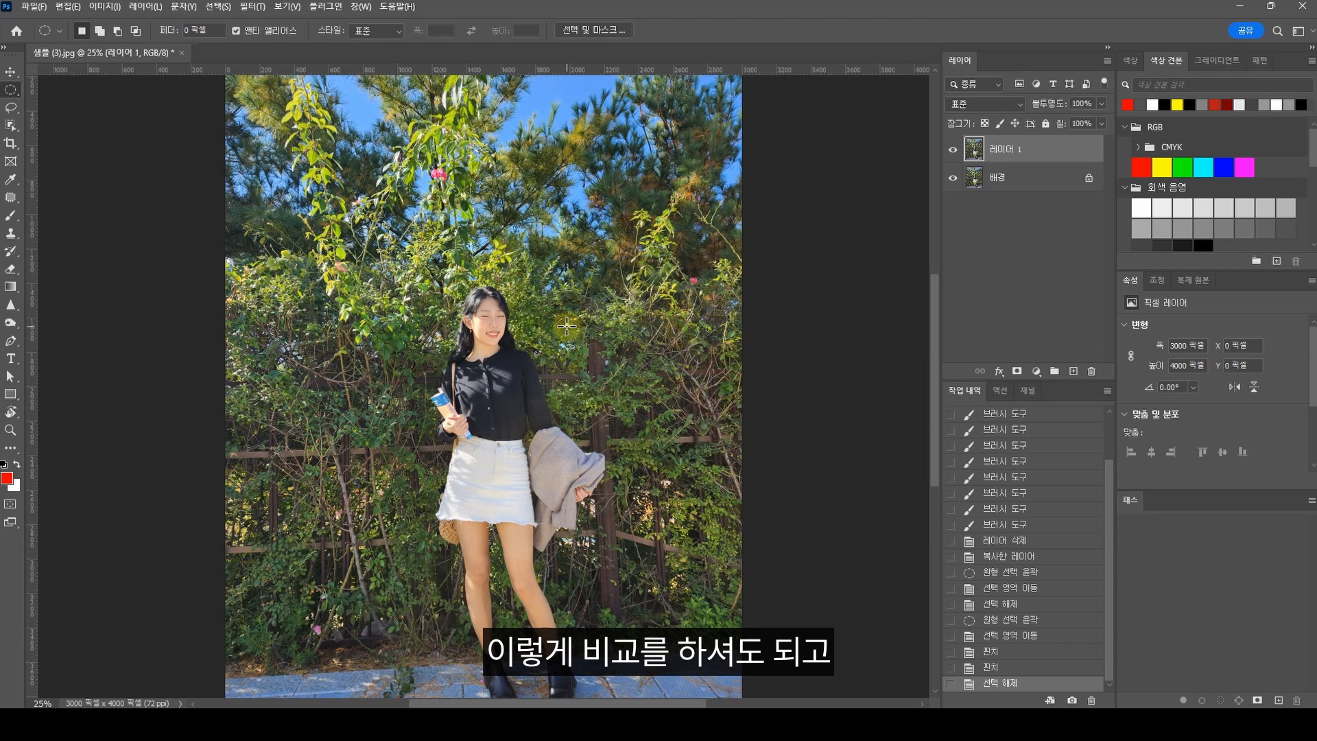
pyautogui.doubleClick(1019, 160)
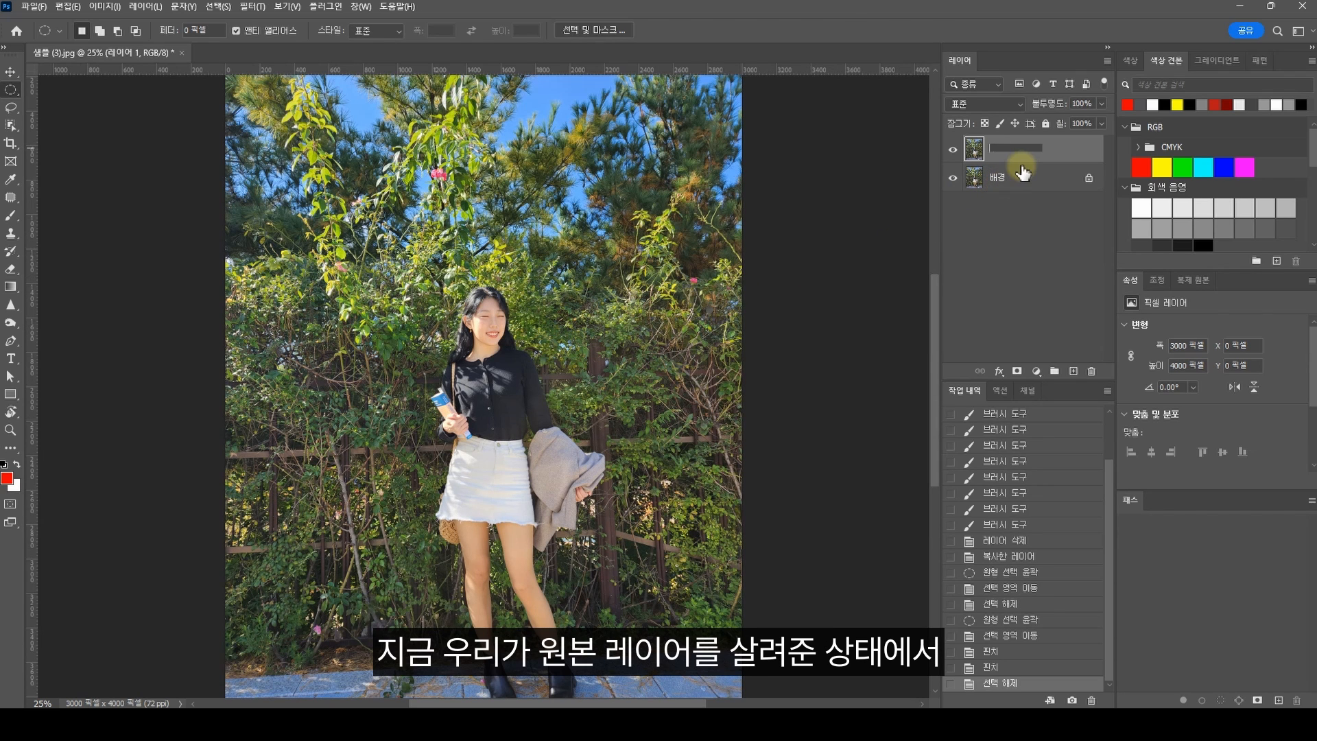
pyautogui.write('핀치')
pyautogui.press('Return')
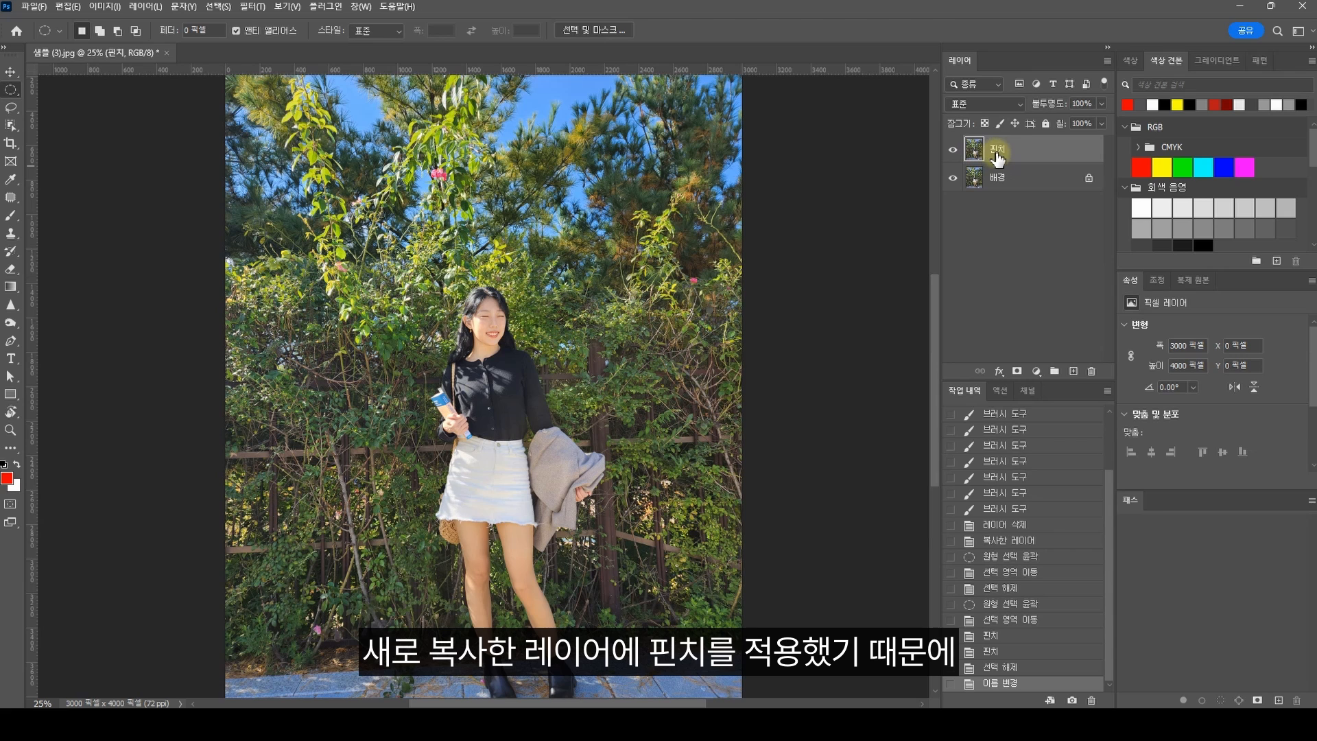
# Step: Compare the photo with and without the pinch by toggling the visibility of the 핀치 layer
pyautogui.click(951, 153)
pyautogui.click(952, 153)
pyautogui.click(952, 152)
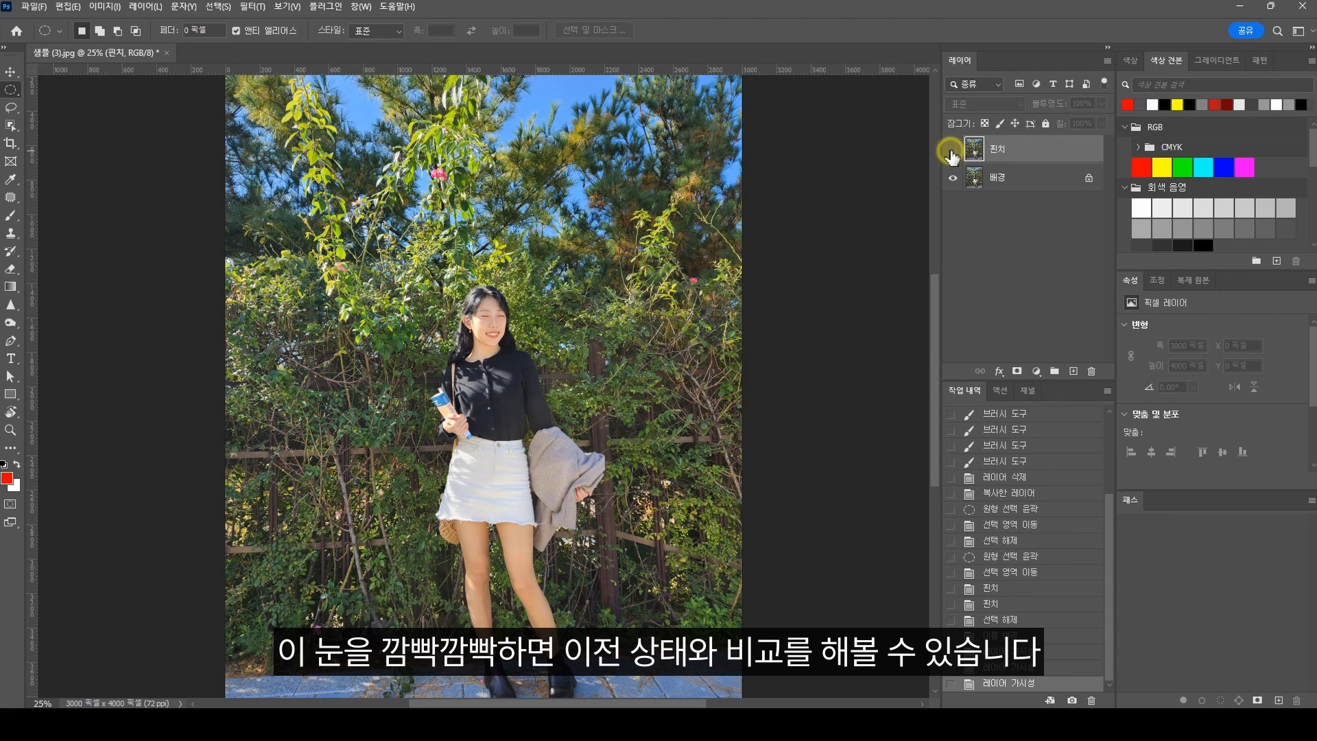
pyautogui.click(951, 153)
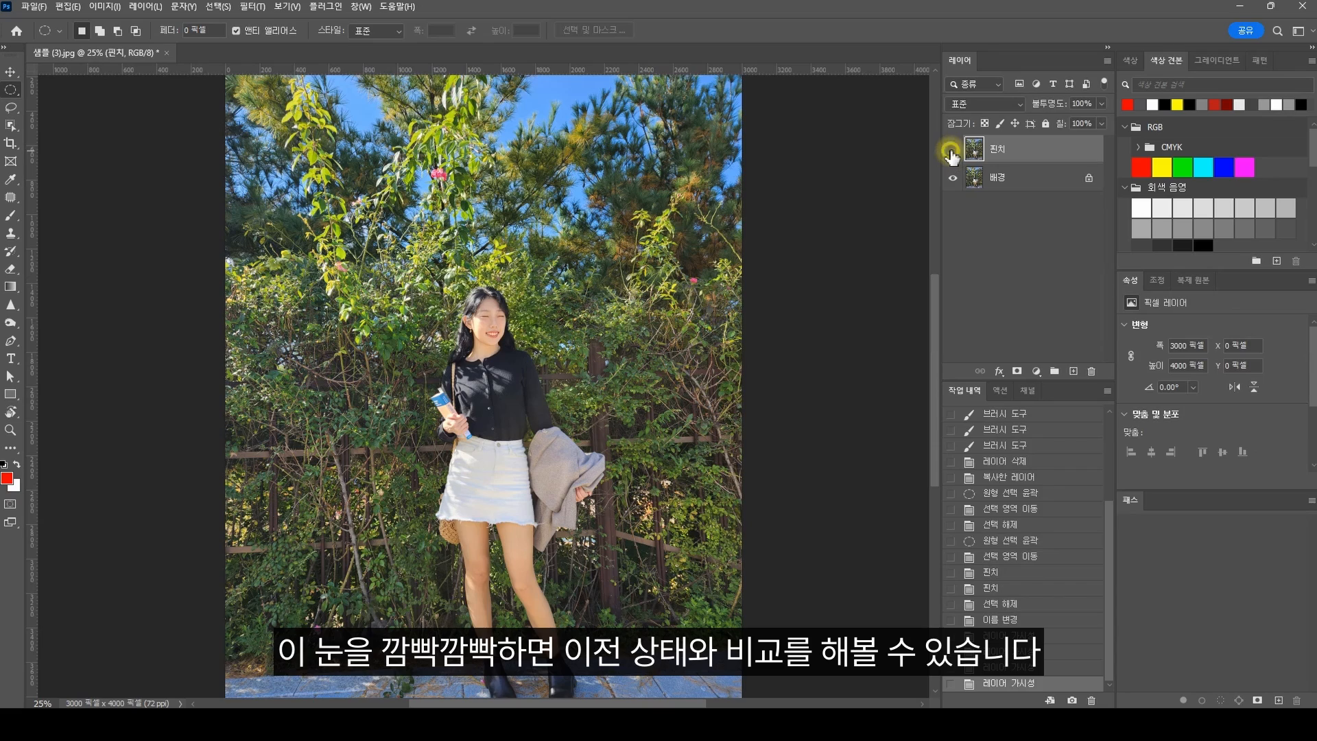
pyautogui.click(951, 152)
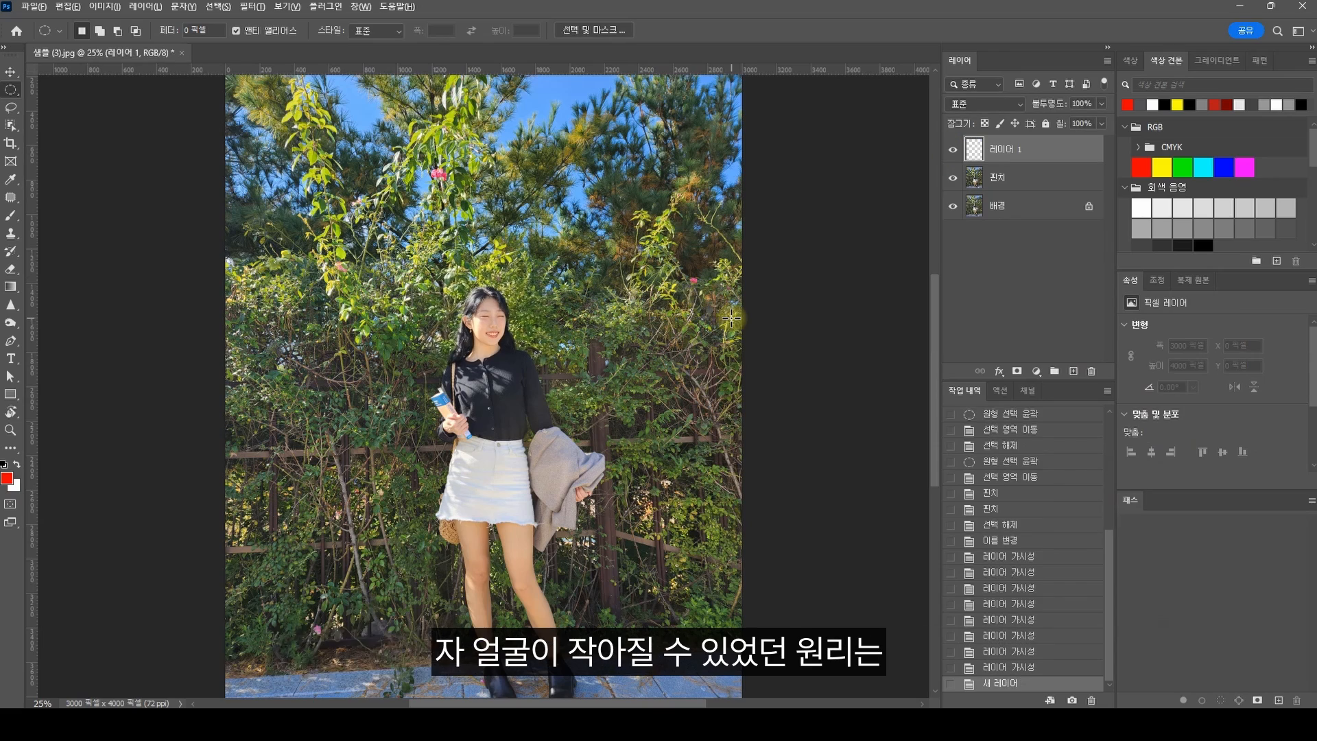
# Step: On a new layer, paint a red circle with inward-pointing arrows around the woman's head, and hide that annotation layer
pyautogui.scroll(5, 718, 319)
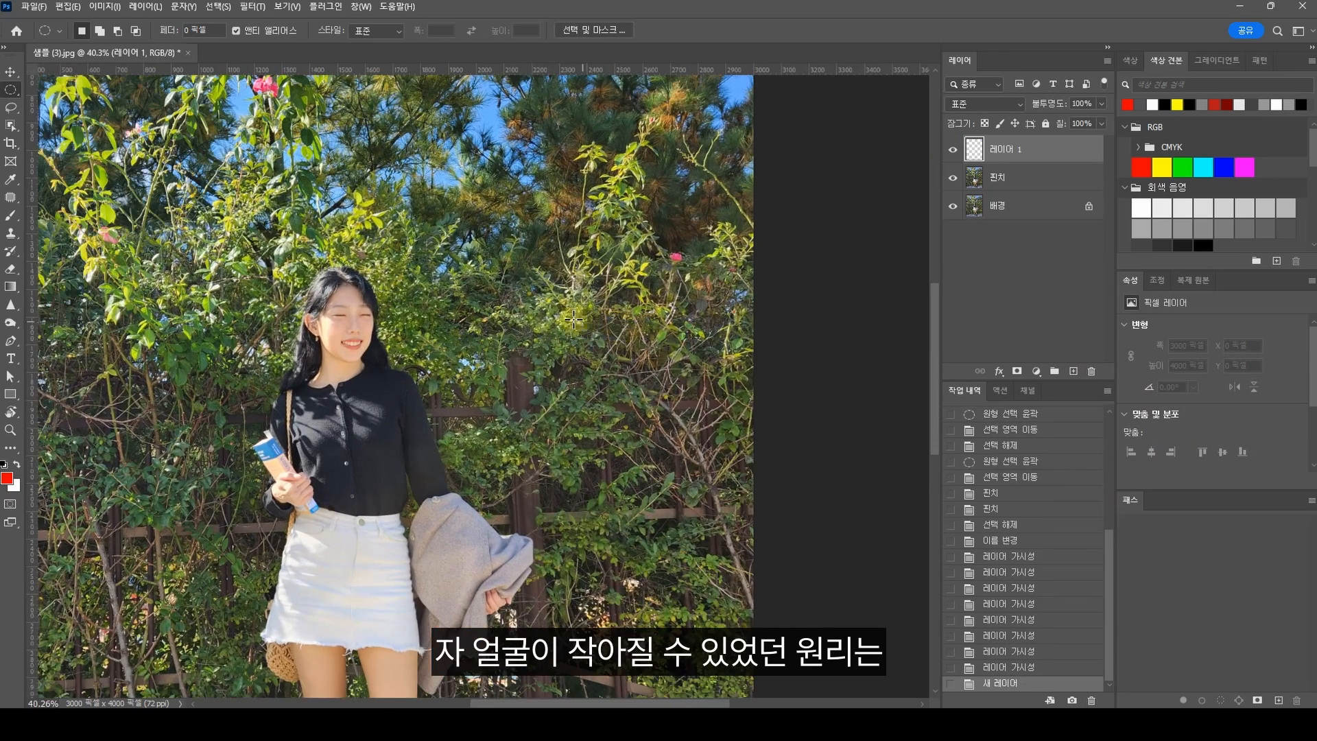
pyautogui.hscroll(-5, 574, 319)
pyautogui.press('b')
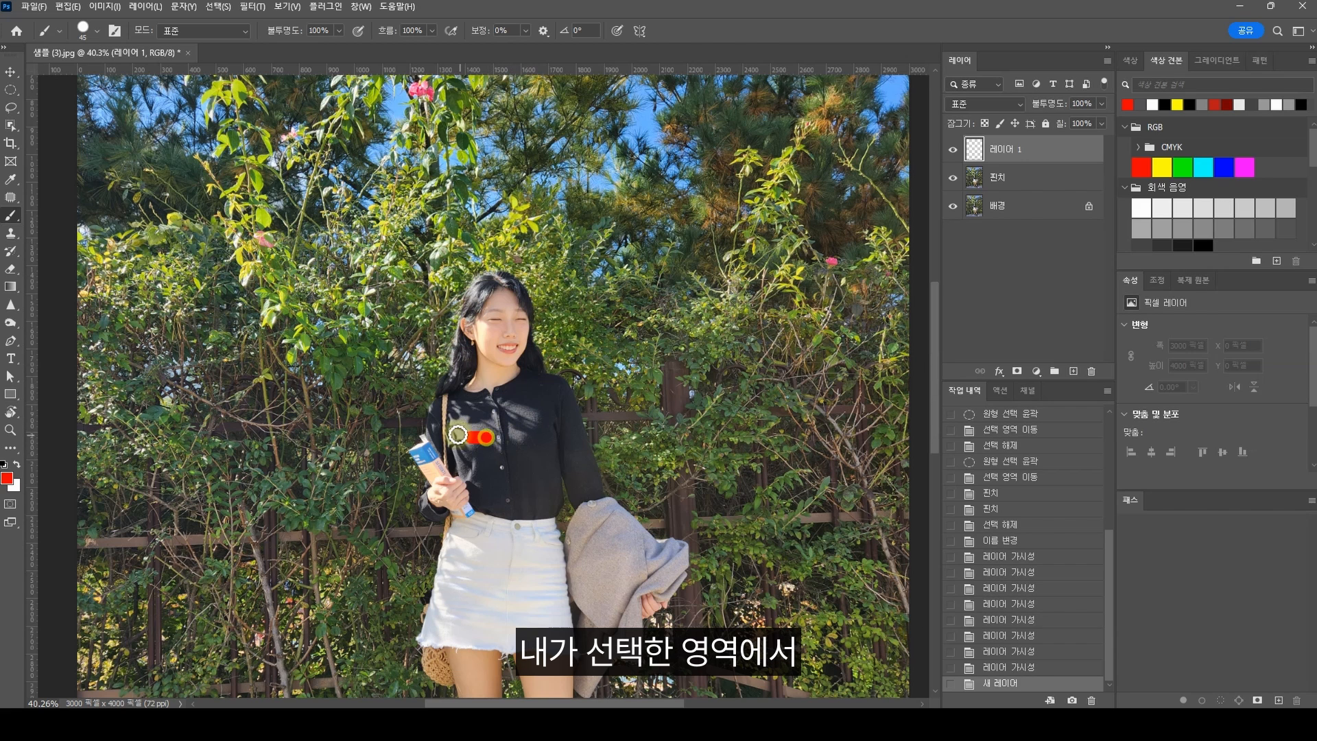
pyautogui.moveTo(508, 437)
pyautogui.mouseDown()
pyautogui.moveTo(405, 254)
pyautogui.moveTo(552, 414)
pyautogui.moveTo(529, 433)
pyautogui.mouseUp()
pyautogui.moveTo(494, 220)
pyautogui.mouseDown()
pyautogui.moveTo(492, 257)
pyautogui.moveTo(521, 248)
pyautogui.moveTo(572, 292)
pyautogui.mouseUp()
pyautogui.moveTo(620, 322)
pyautogui.mouseDown()
pyautogui.moveTo(556, 322)
pyautogui.moveTo(564, 339)
pyautogui.mouseUp()
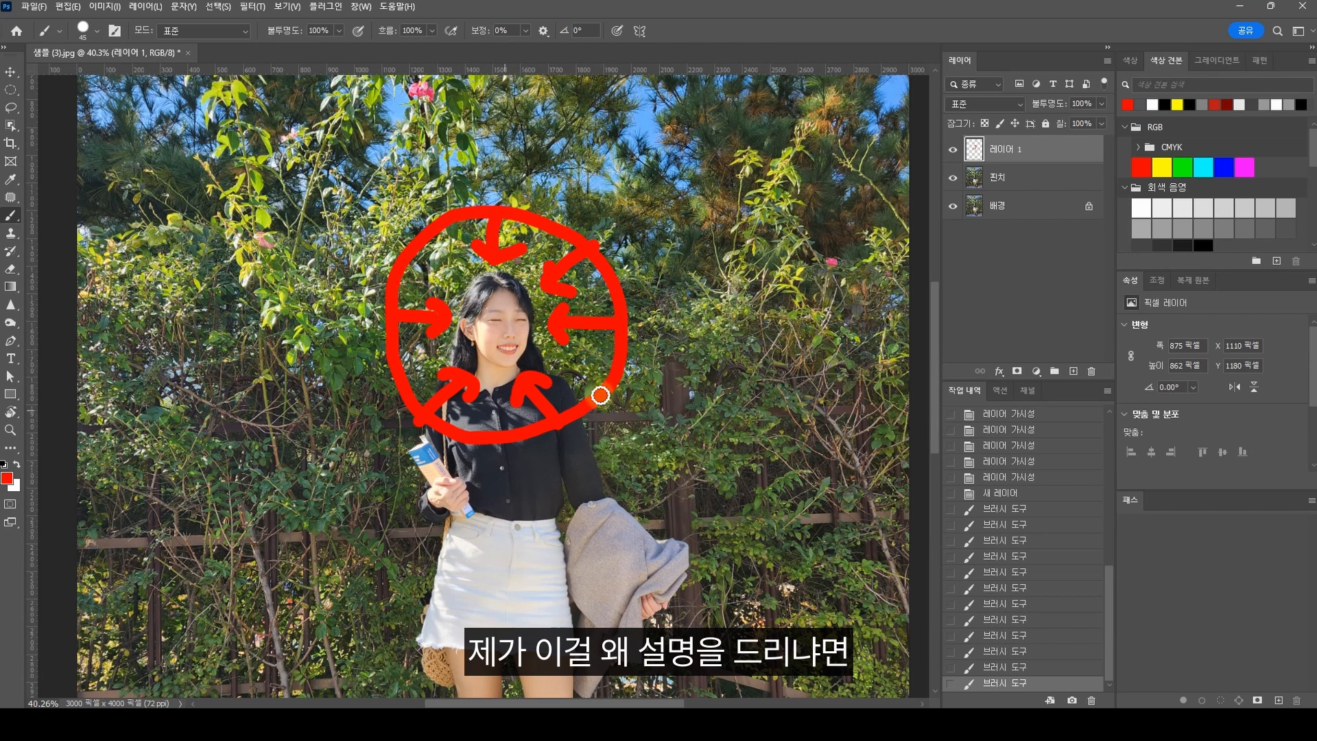
pyautogui.click(953, 149)
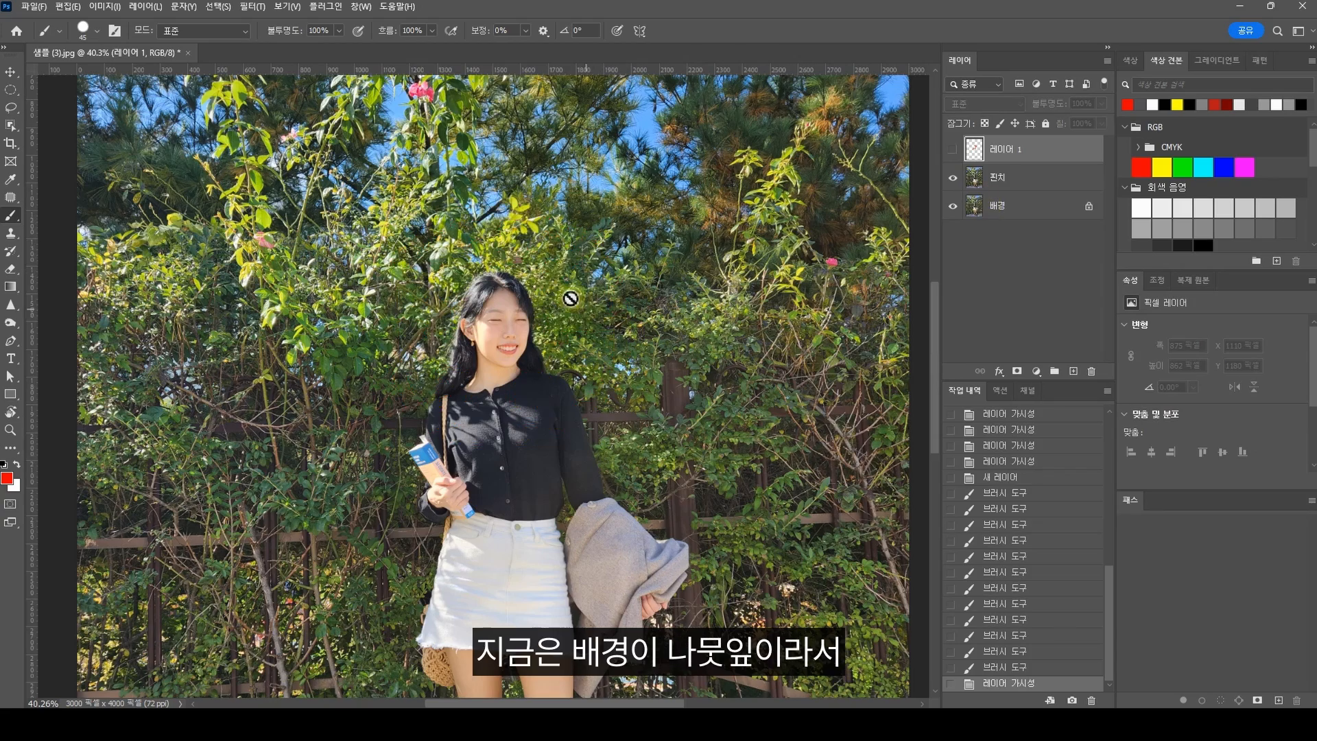
# Step: In 샘플 (1).jpg, paint red arrows on a new layer pointing from the circular selection's edge inward to the woman's head
pyautogui.scroll(2, 577, 292)
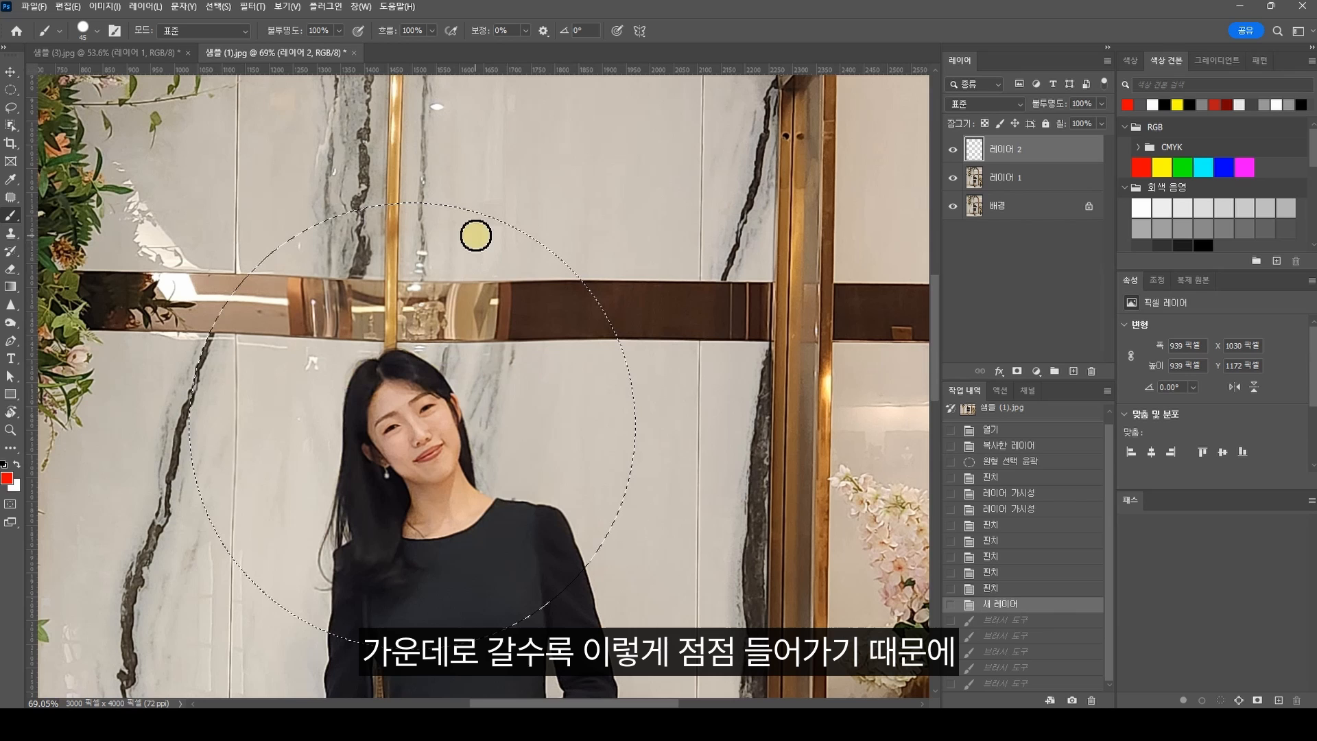
pyautogui.moveTo(476, 233); pyautogui.dragTo(453, 353)
pyautogui.moveTo(429, 319)
pyautogui.mouseDown()
pyautogui.moveTo(450, 344)
pyautogui.moveTo(507, 336)
pyautogui.mouseUp()
pyautogui.moveTo(611, 345)
pyautogui.mouseDown()
pyautogui.moveTo(508, 376)
pyautogui.moveTo(524, 385)
pyautogui.mouseUp()
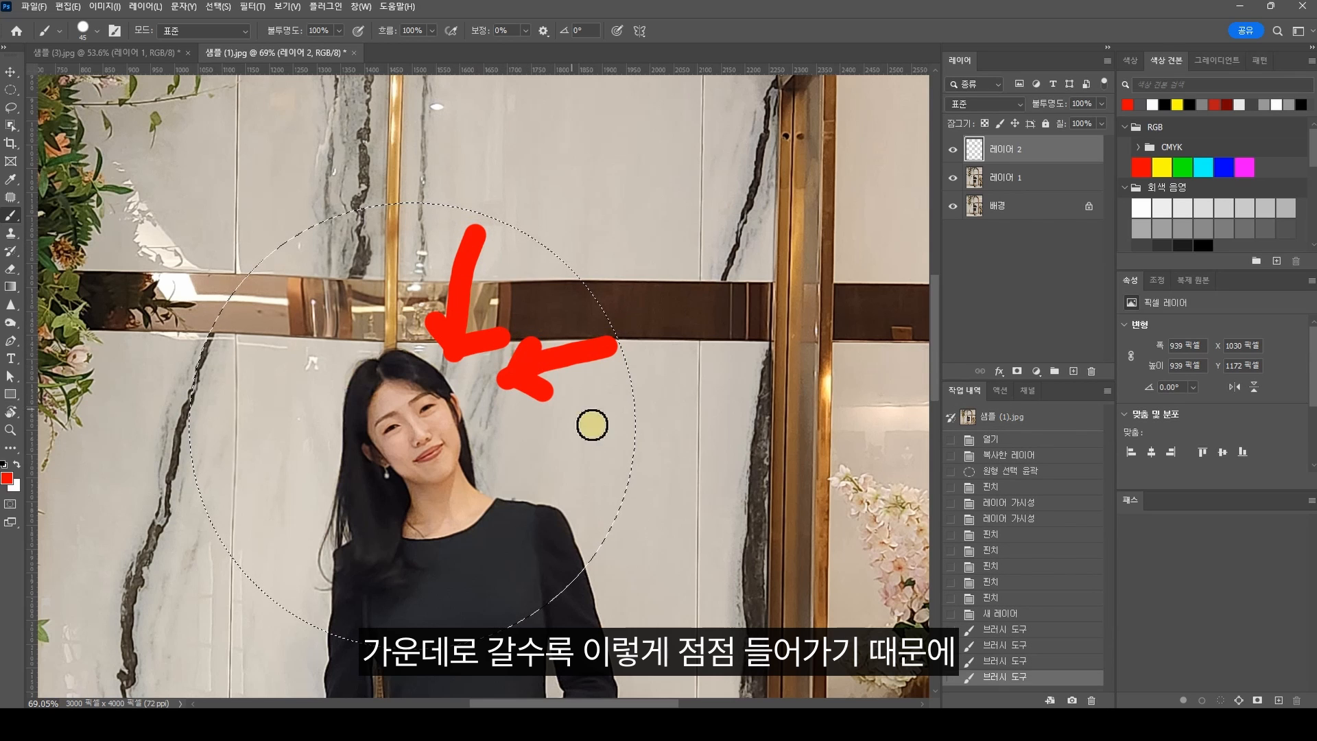
pyautogui.moveTo(632, 431); pyautogui.dragTo(515, 438)
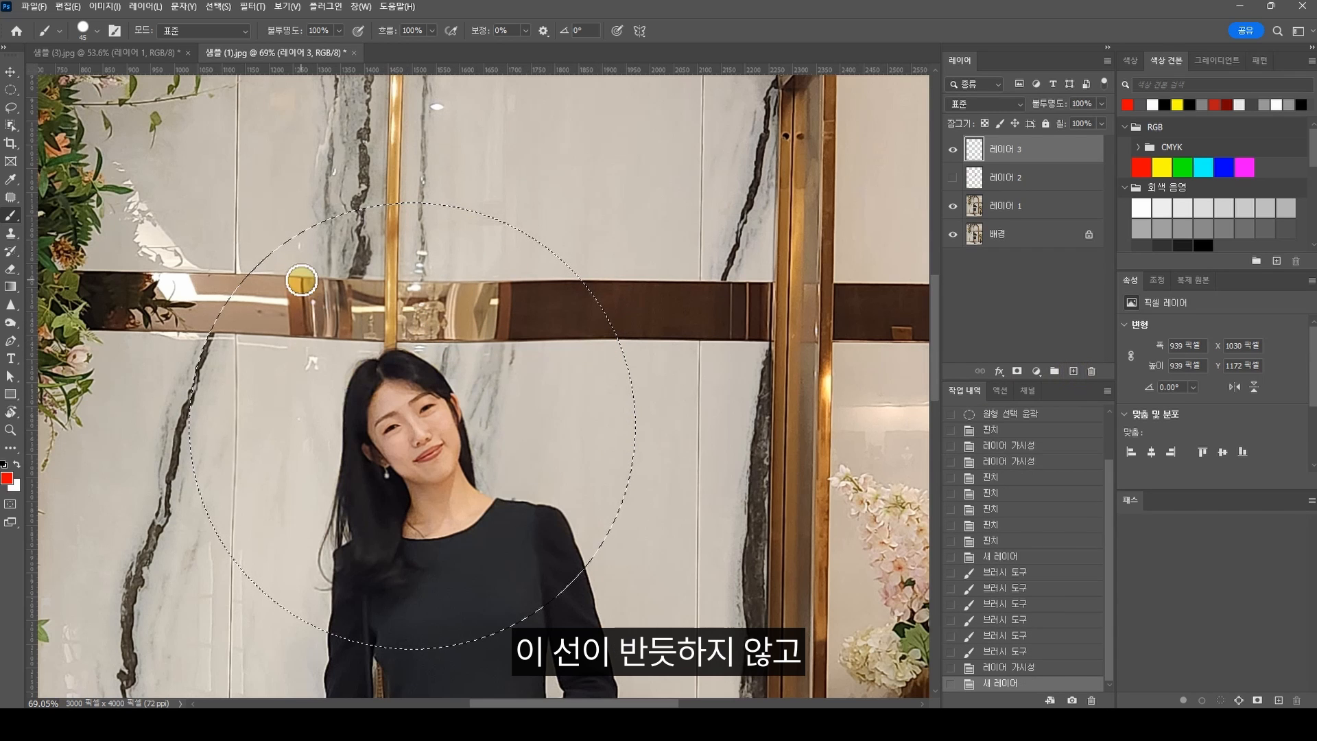
# Step: On another new layer, mark the upper and lower edges of the wall band above the head with red strokes
pyautogui.moveTo(283, 280); pyautogui.dragTo(524, 282)
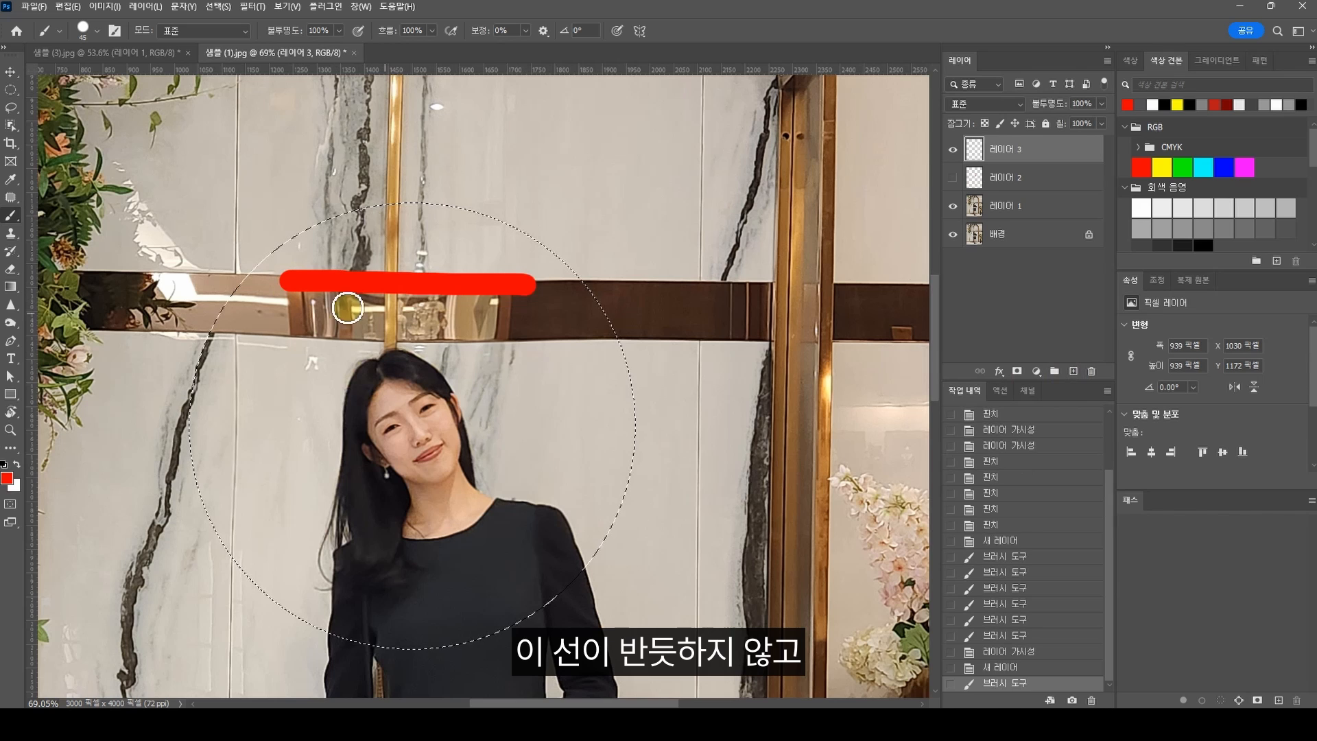
pyautogui.hotkey('ctrl', 'z')
pyautogui.moveTo(275, 279)
pyautogui.mouseDown()
pyautogui.moveTo(397, 297)
pyautogui.moveTo(541, 276)
pyautogui.mouseUp()
pyautogui.moveTo(266, 335); pyautogui.dragTo(560, 339)
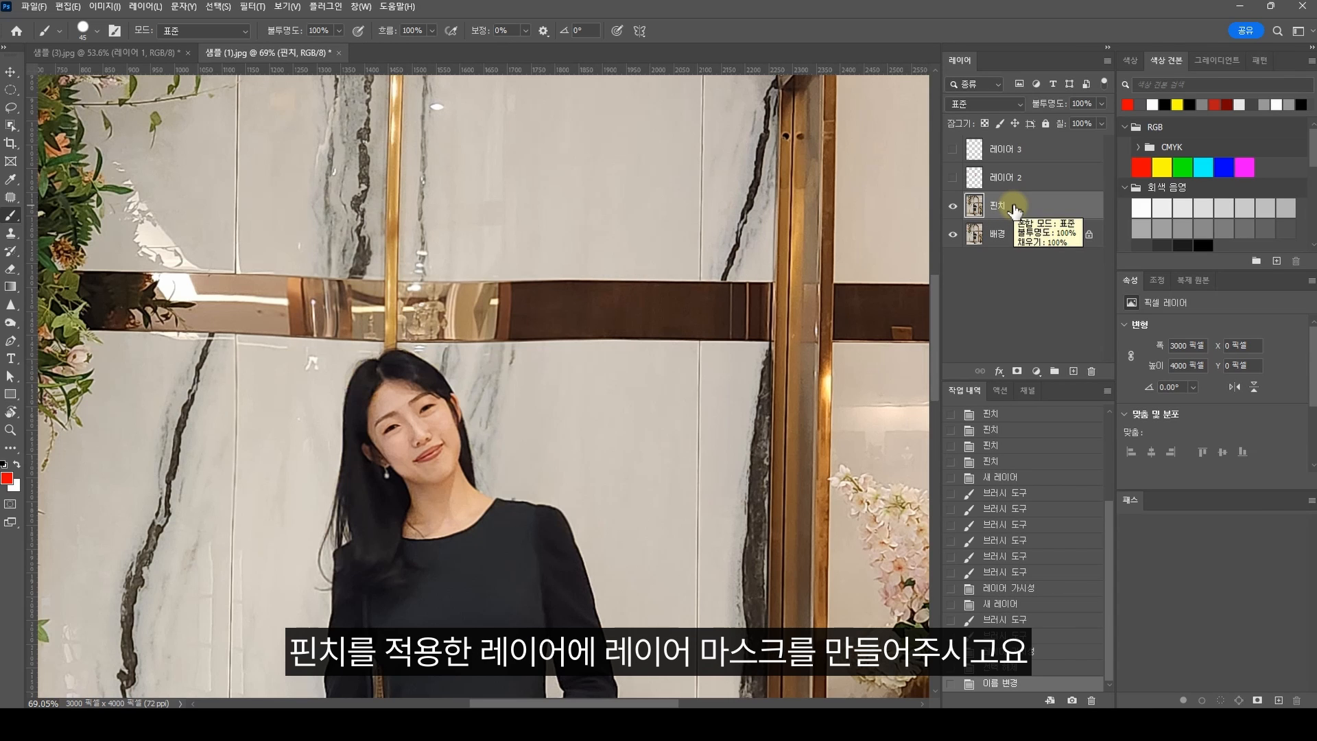
# Step: Add a layer mask to the 핀치 layer, and circle and hatch the distorted wall area above the head in red on a new layer
pyautogui.click(1017, 372)
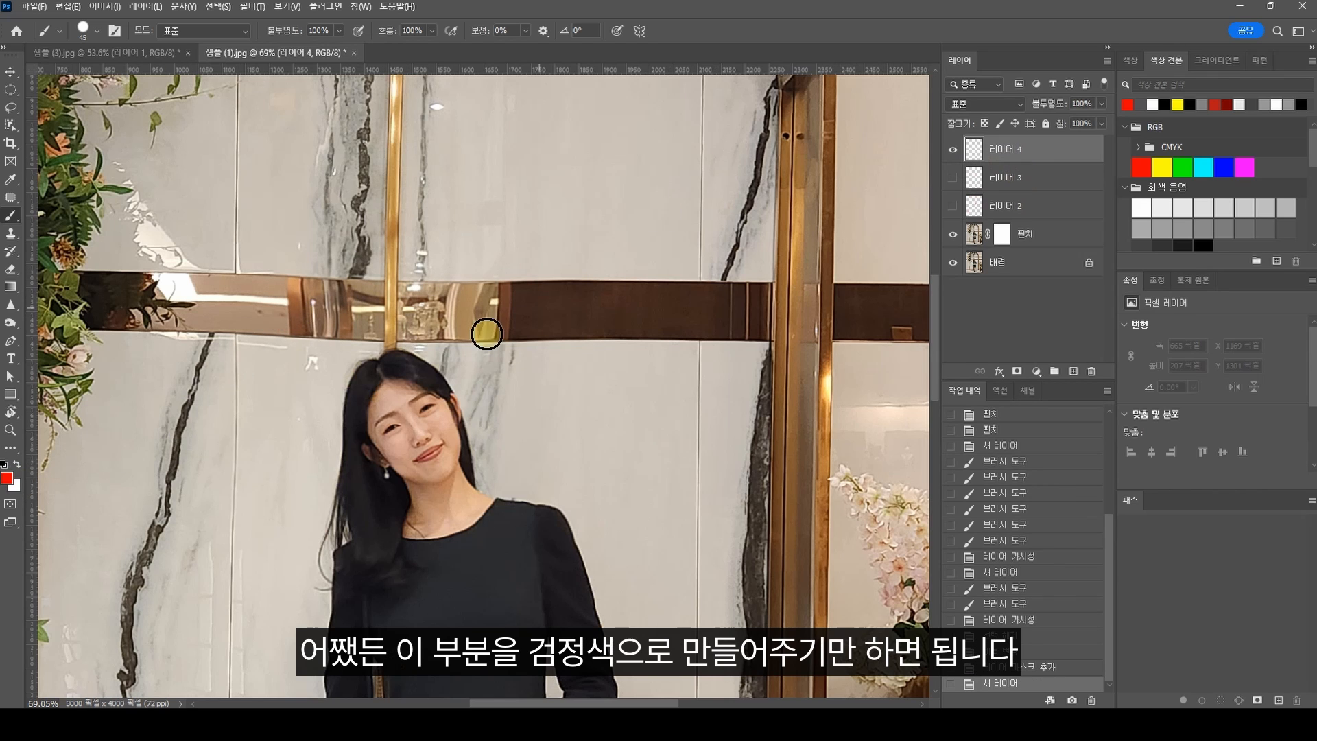
pyautogui.moveTo(360, 369)
pyautogui.mouseDown()
pyautogui.moveTo(240, 229)
pyautogui.moveTo(558, 235)
pyautogui.moveTo(367, 376)
pyautogui.mouseUp()
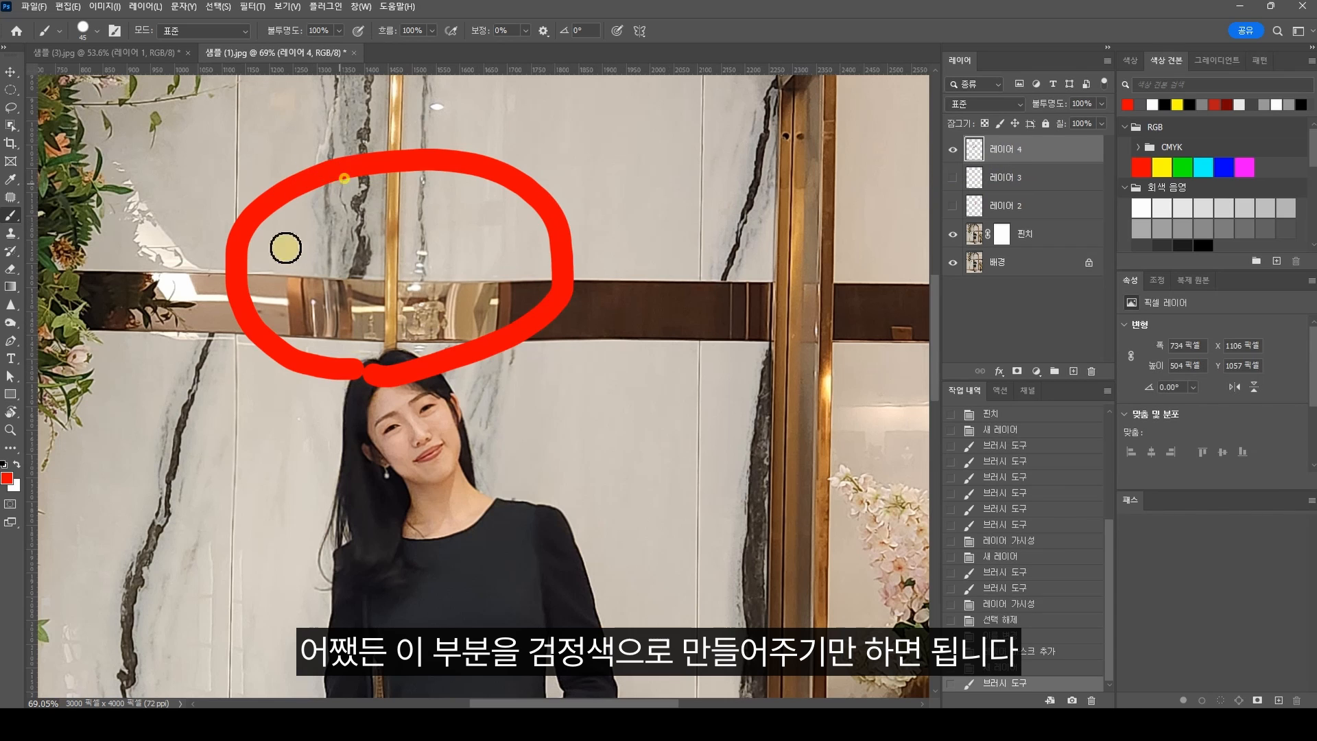
pyautogui.moveTo(344, 178); pyautogui.dragTo(252, 300)
pyautogui.moveTo(442, 184); pyautogui.dragTo(287, 329)
pyautogui.moveTo(524, 221); pyautogui.dragTo(340, 348)
pyautogui.moveTo(563, 265); pyautogui.dragTo(402, 360)
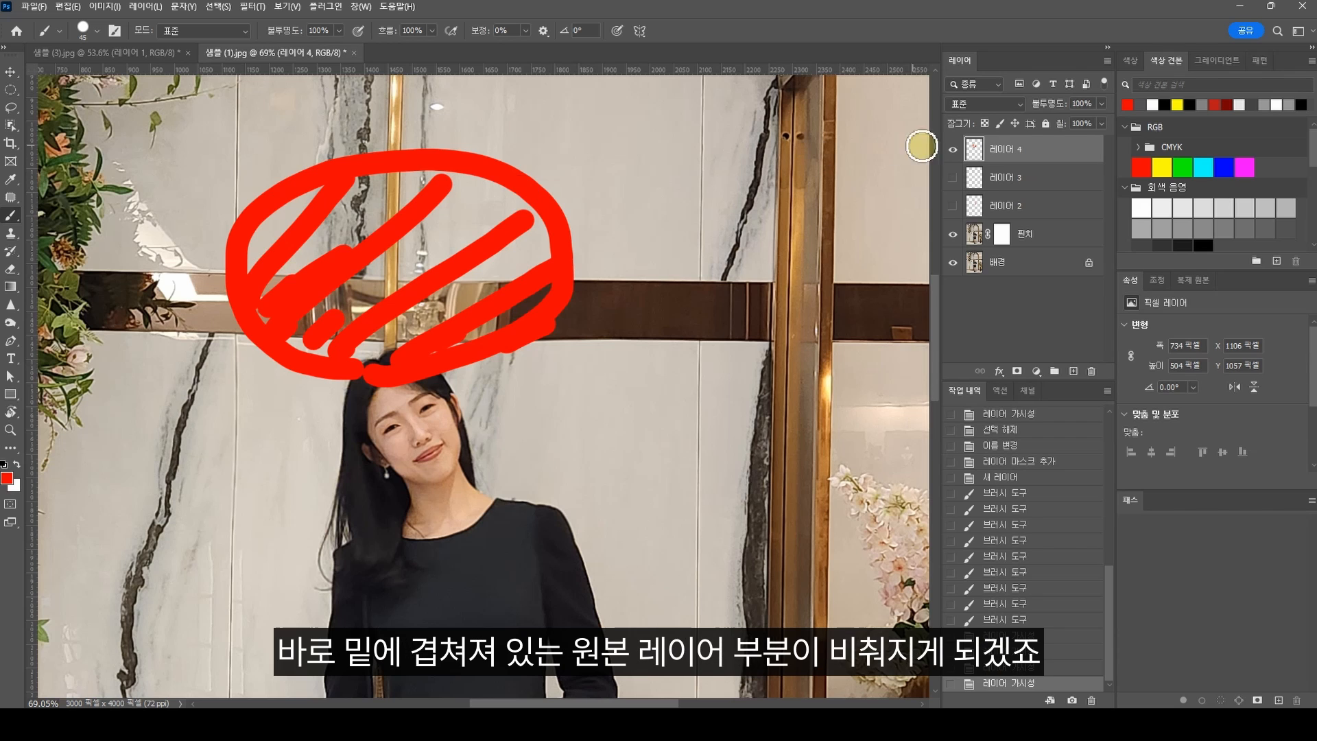
# Step: Hide the red hatching layer and toggle the 핀치 layer's visibility to check the original photo beneath it
pyautogui.click(952, 150)
pyautogui.click(953, 234)
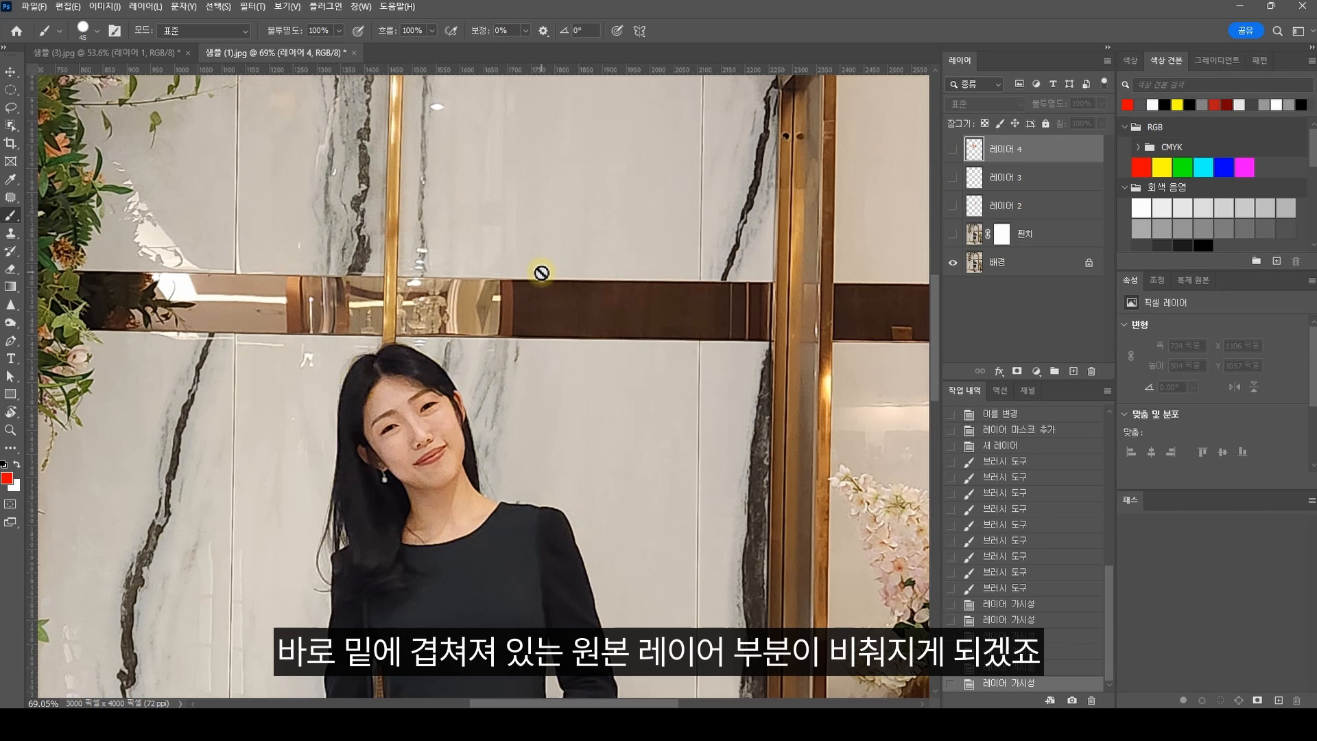
pyautogui.click(953, 234)
# Step: Select the 핀치 layer's mask and set the Eraser to a soft brush with 0 hardness and a size of 70
pyautogui.click(1014, 237)
pyautogui.click(1004, 239)
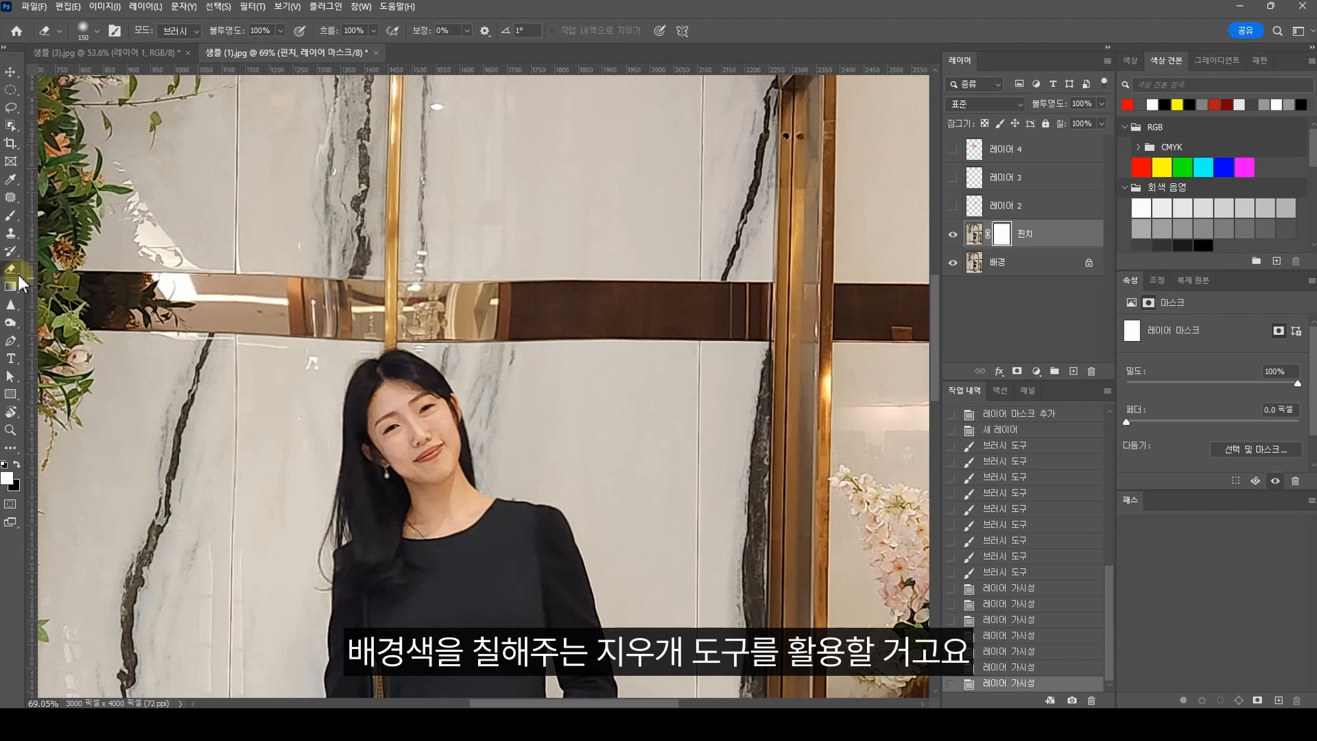
pyautogui.click(95, 33)
pyautogui.moveTo(87, 107); pyautogui.dragTo(37, 109)
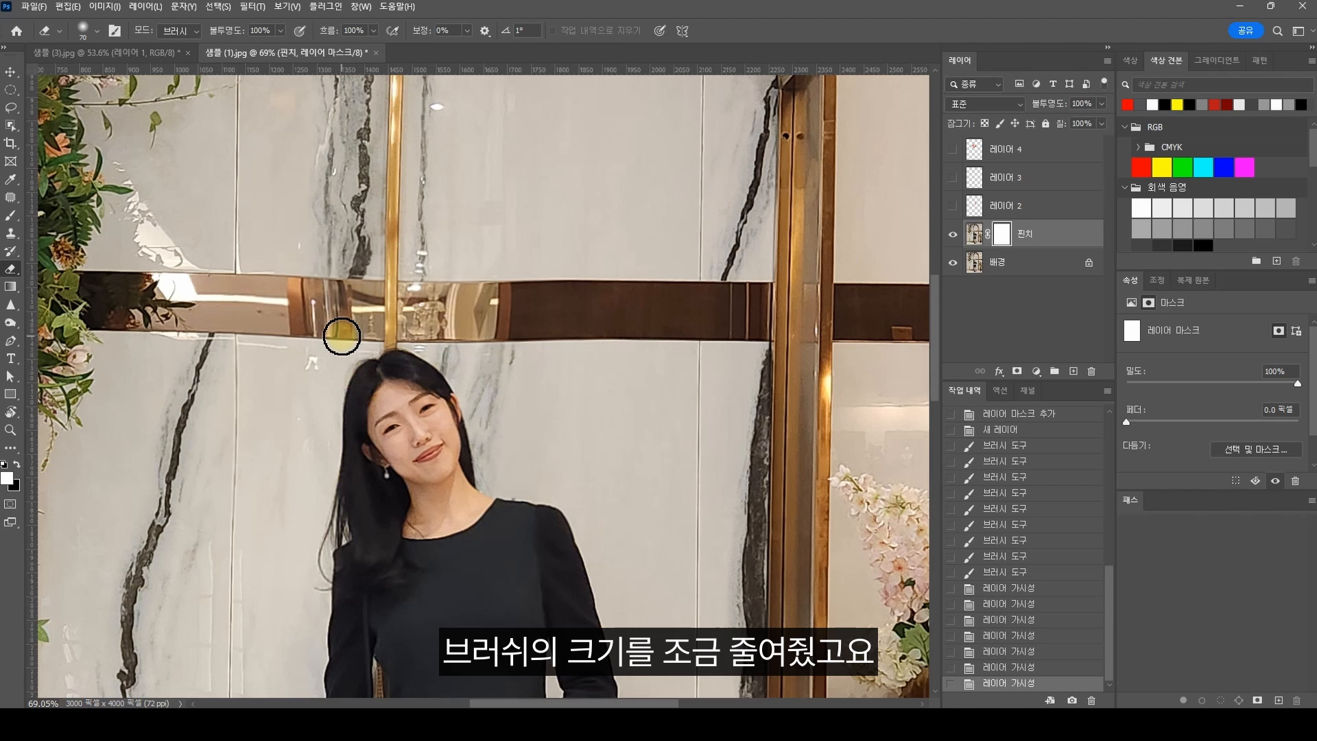
# Step: Erase the 핀치 layer's mask over the distorted wall band above the head to bring back the original straight lines
pyautogui.click(1001, 236)
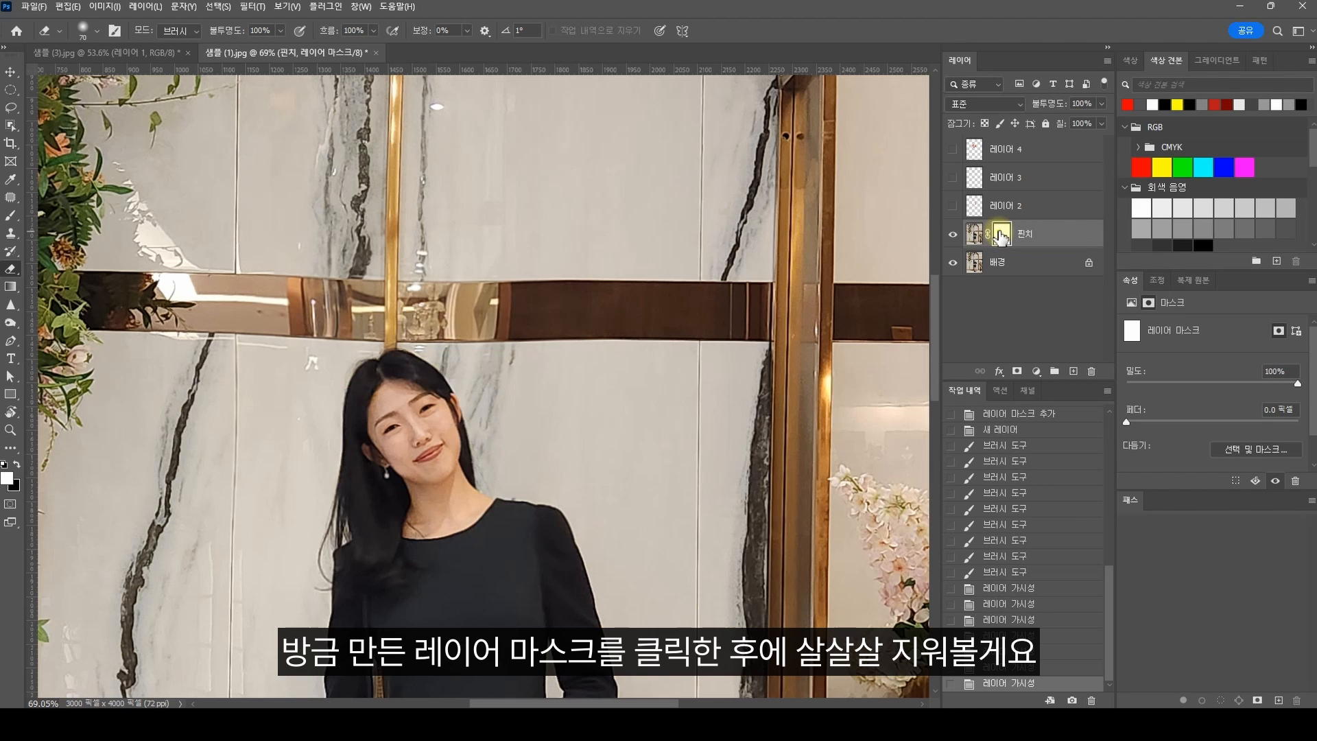
pyautogui.moveTo(305, 350)
pyautogui.mouseDown()
pyautogui.moveTo(452, 329)
pyautogui.moveTo(439, 330)
pyautogui.mouseUp()
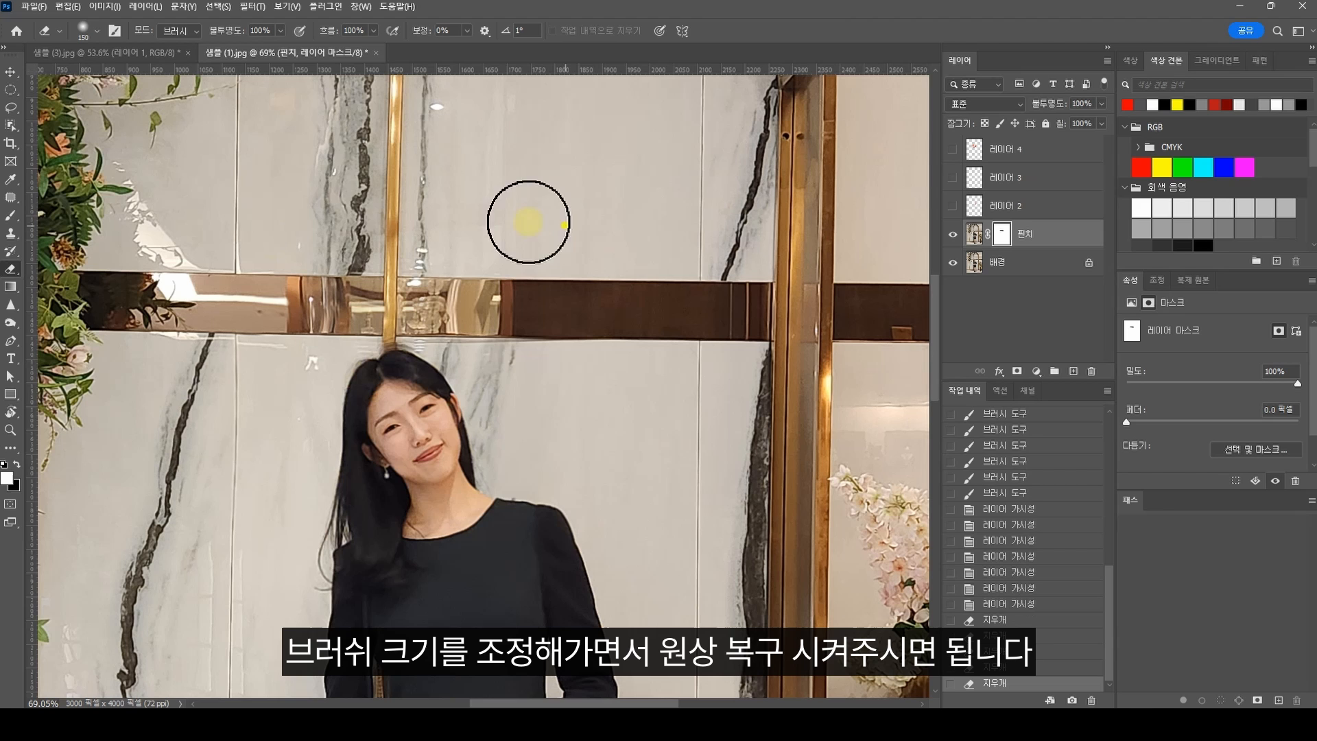
pyautogui.moveTo(528, 222)
pyautogui.mouseDown()
pyautogui.moveTo(247, 218)
pyautogui.moveTo(334, 201)
pyautogui.moveTo(356, 225)
pyautogui.moveTo(314, 258)
pyautogui.moveTo(347, 308)
pyautogui.moveTo(408, 303)
pyautogui.moveTo(479, 343)
pyautogui.mouseUp()
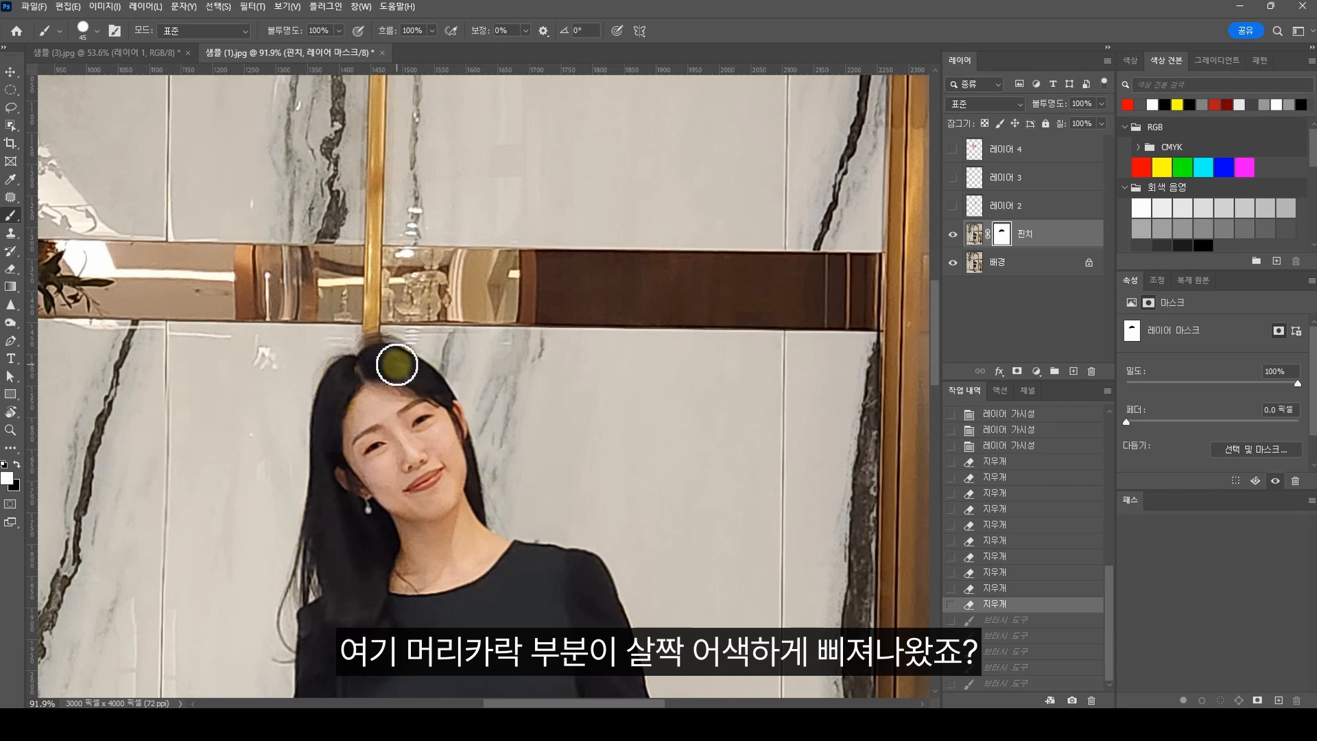
# Step: Brush white on the 핀치 layer's mask along the top of the hair to clean up the protruding hair
pyautogui.moveTo(330, 377)
pyautogui.mouseDown()
pyautogui.moveTo(354, 367)
pyautogui.moveTo(331, 392)
pyautogui.moveTo(318, 368)
pyautogui.moveTo(379, 348)
pyautogui.mouseUp()
pyautogui.moveTo(384, 349); pyautogui.dragTo(405, 363)
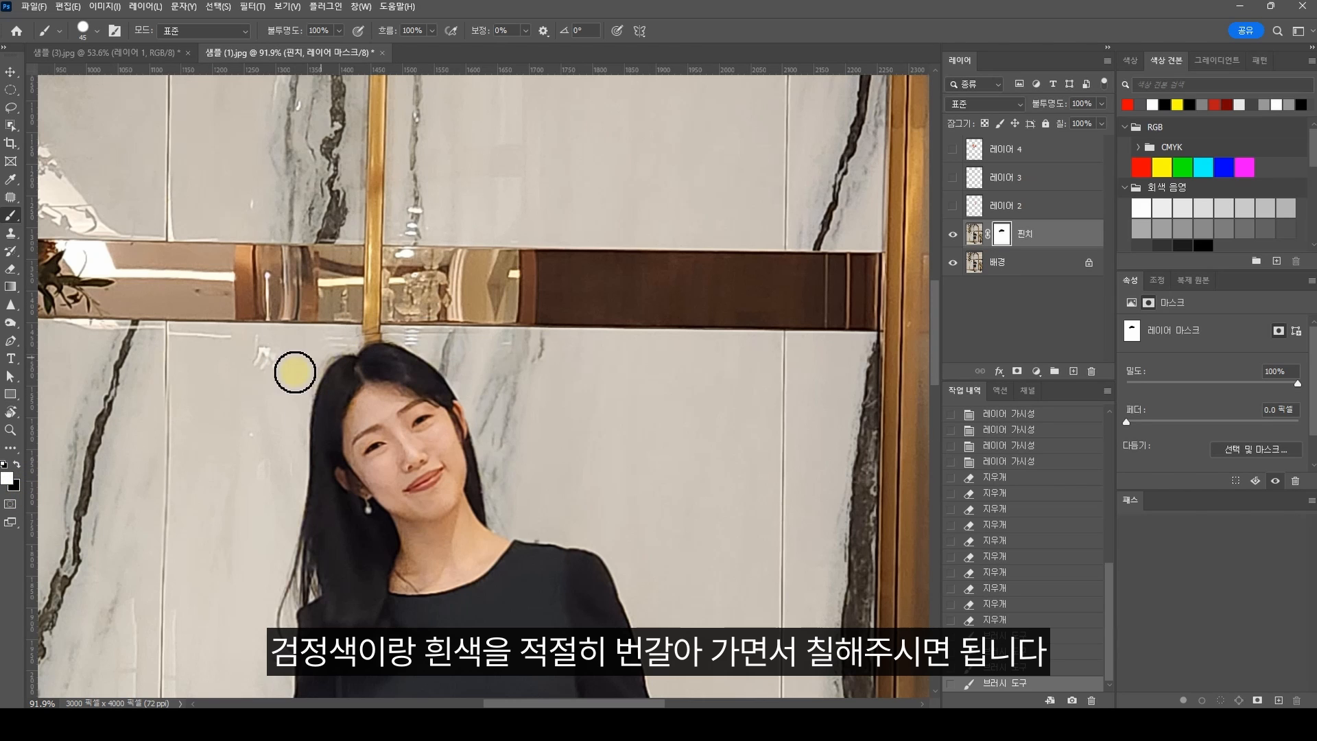
pyautogui.moveTo(415, 372)
pyautogui.mouseDown()
pyautogui.moveTo(375, 355)
pyautogui.moveTo(412, 351)
pyautogui.mouseUp()
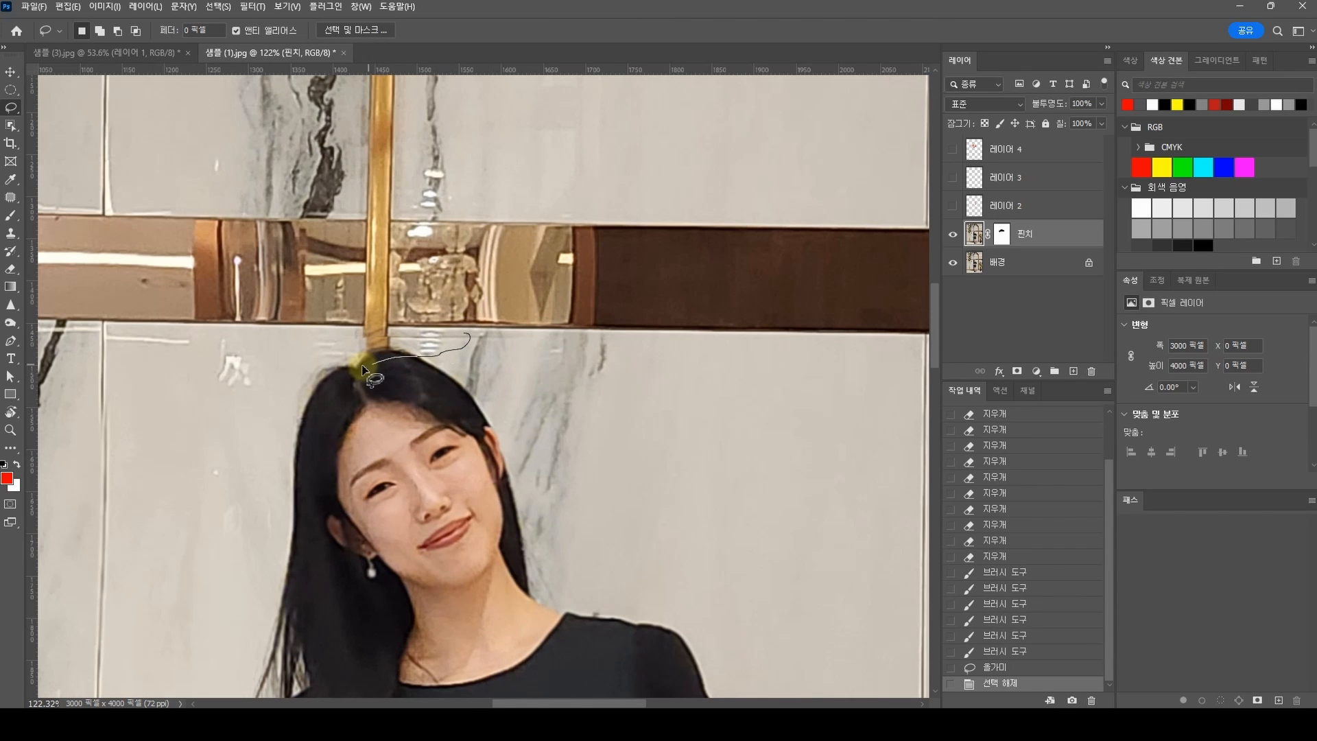
# Step: Lasso the strip just above the top of the hair and run Generative Fill on it with an empty prompt
pyautogui.moveTo(354, 360); pyautogui.dragTo(356, 365)
pyautogui.rightClick(443, 541)
pyautogui.click(444, 545)
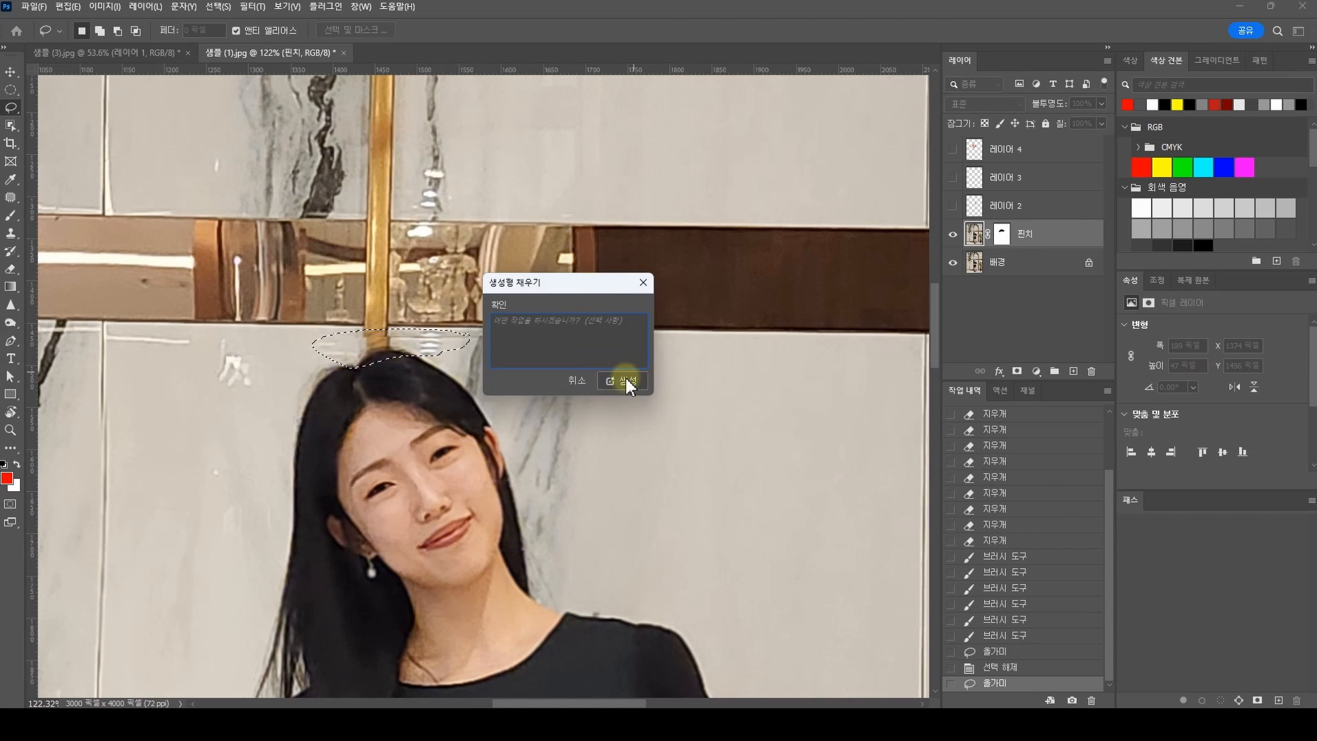
pyautogui.click(626, 377)
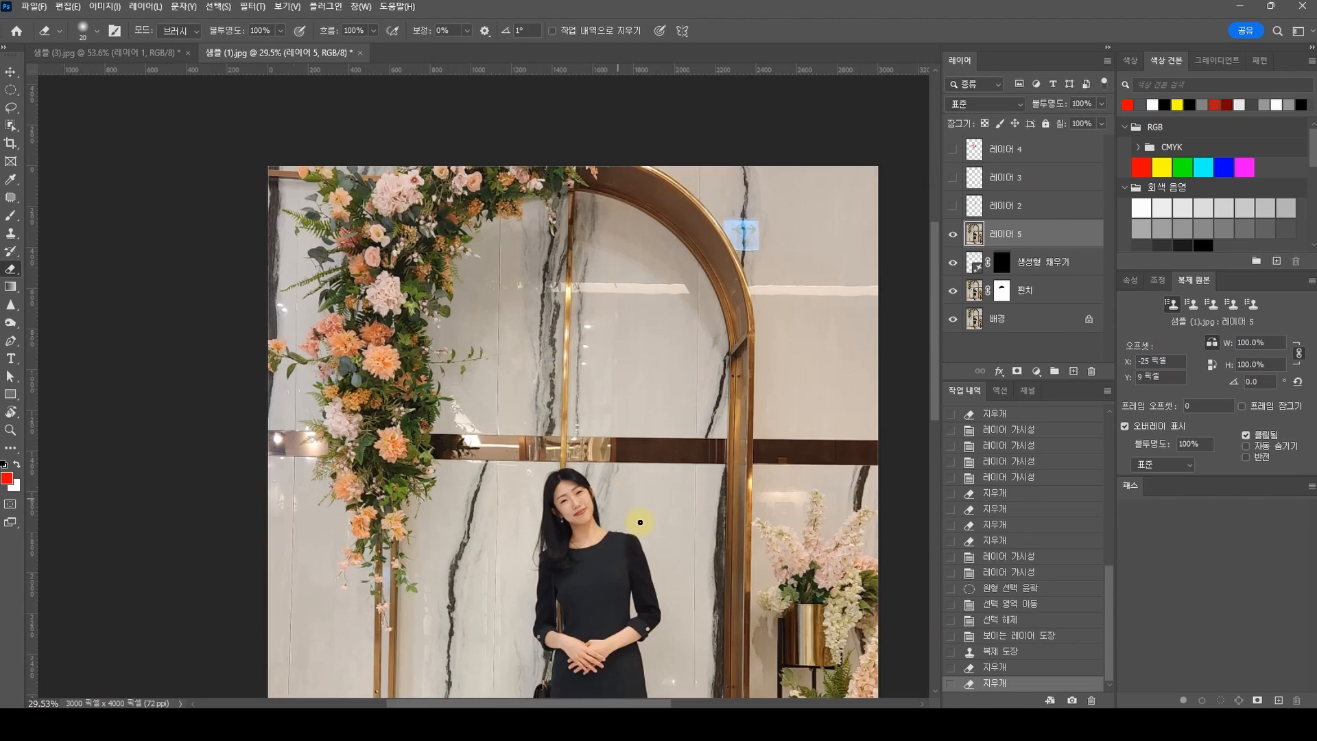
# Step: Compare the whole retouched photo with the original by toggling the visibility of the merged 레이어 5 layer
pyautogui.moveTo(638, 521); pyautogui.dragTo(497, 431)
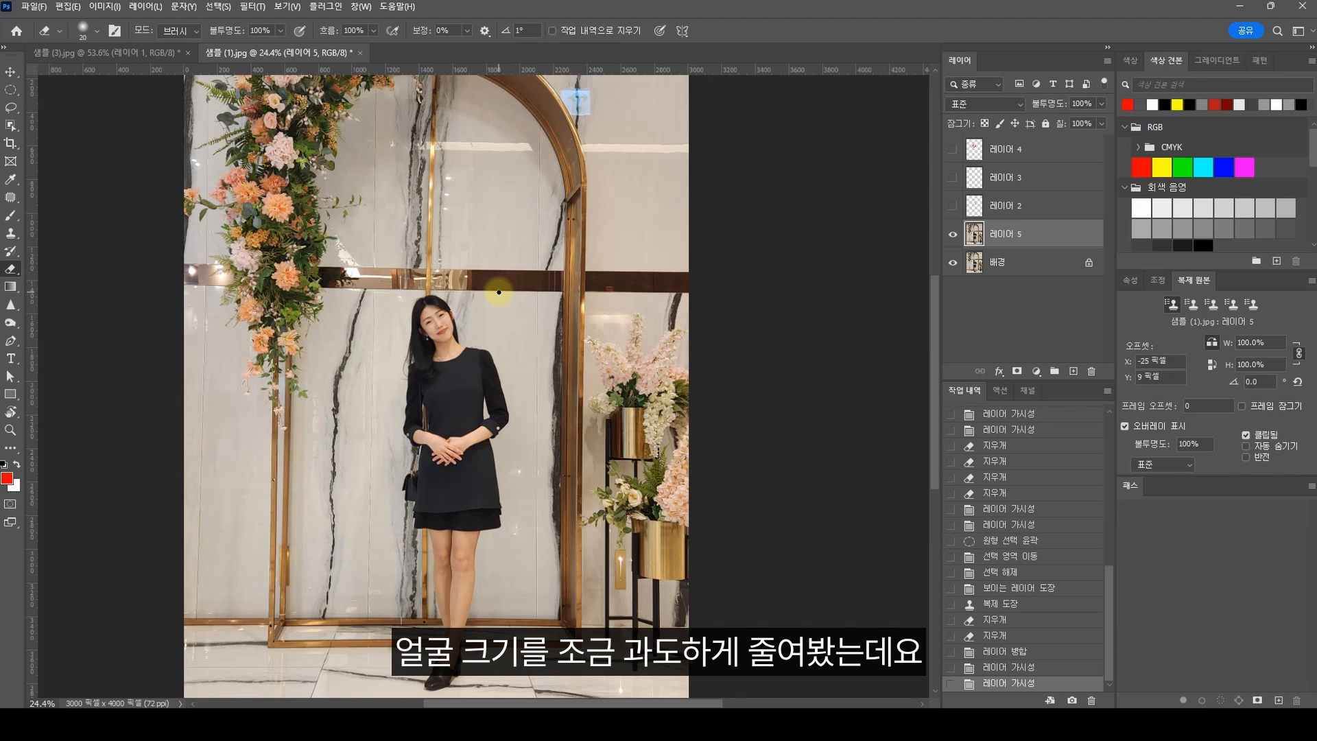
pyautogui.click(952, 234)
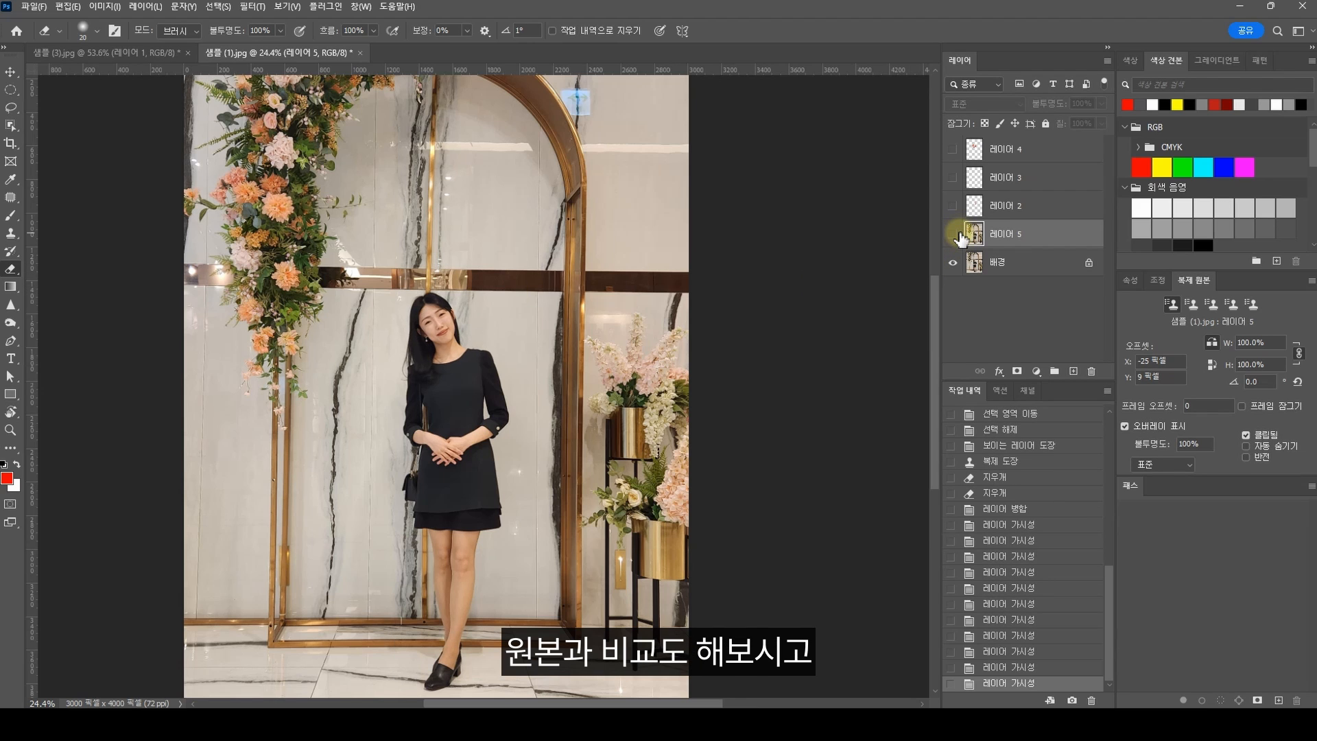
pyautogui.click(960, 235)
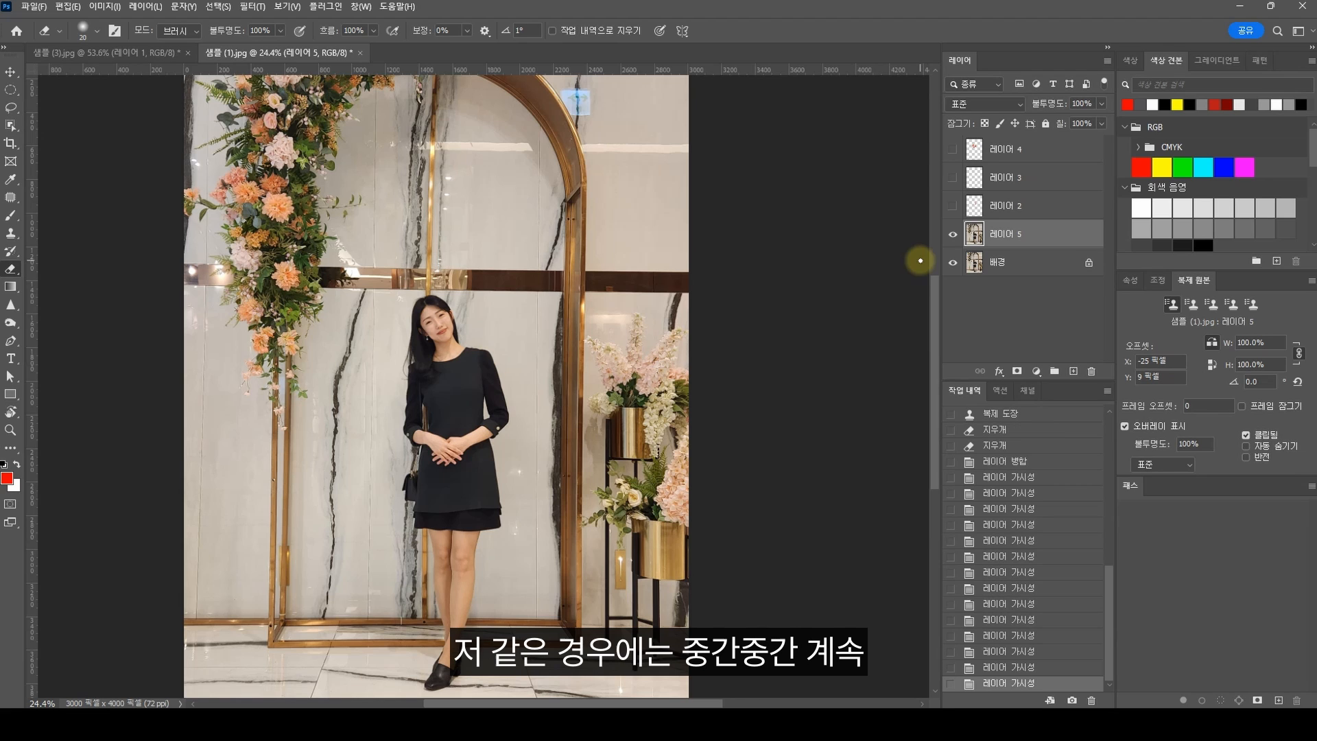
pyautogui.click(953, 235)
pyautogui.click(953, 235)
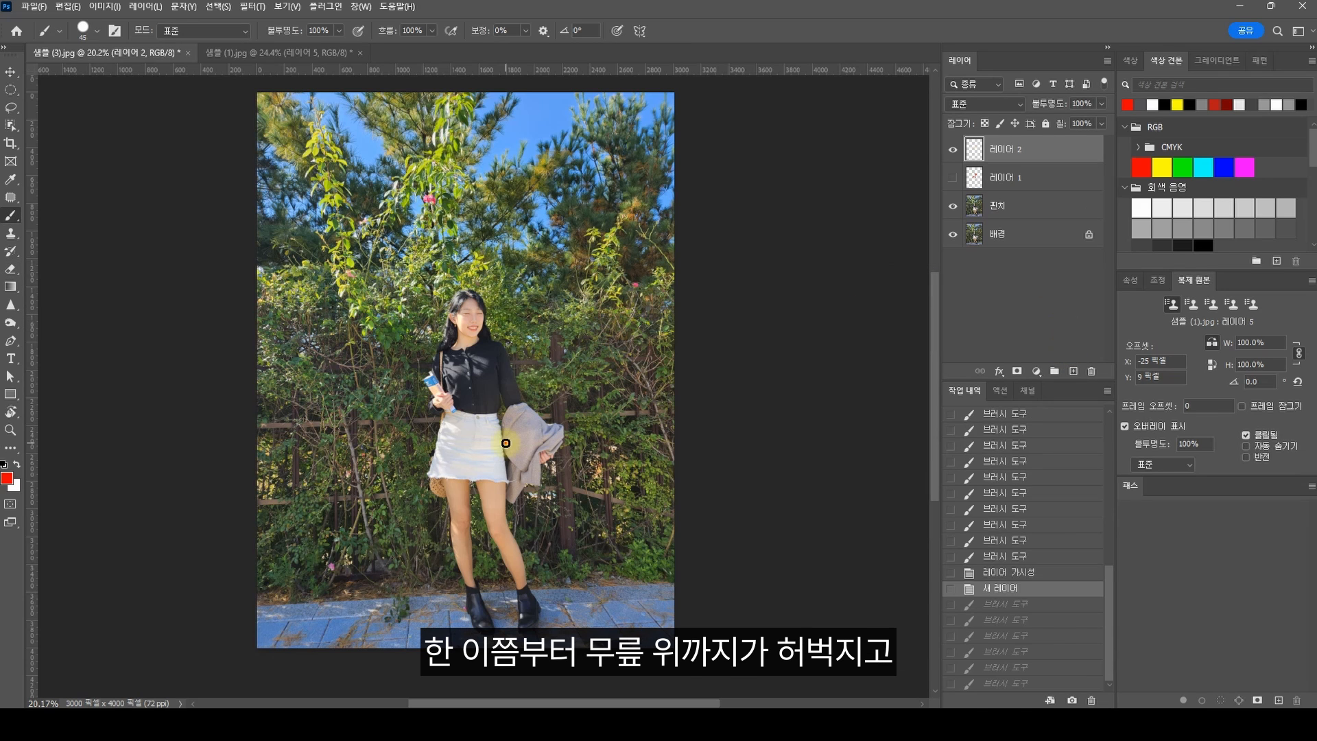
# Step: In 샘플 (3).jpg, mark the thigh and calf lengths in red on a new layer, with an arc beside the thigh
pyautogui.moveTo(505, 444)
pyautogui.mouseDown()
pyautogui.moveTo(521, 443)
pyautogui.moveTo(514, 521)
pyautogui.moveTo(533, 521)
pyautogui.mouseUp()
pyautogui.moveTo(521, 534)
pyautogui.mouseDown()
pyautogui.moveTo(532, 583)
pyautogui.moveTo(549, 586)
pyautogui.mouseUp()
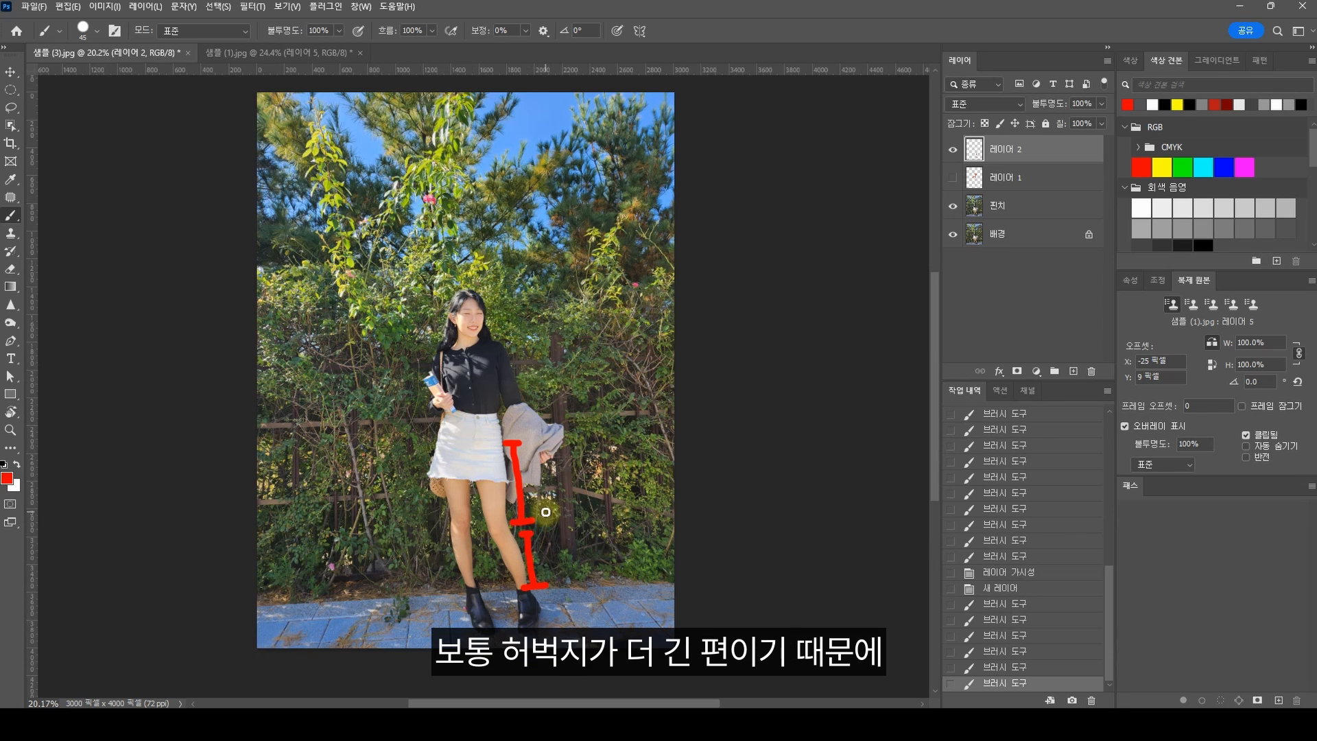
pyautogui.moveTo(546, 514); pyautogui.dragTo(542, 455)
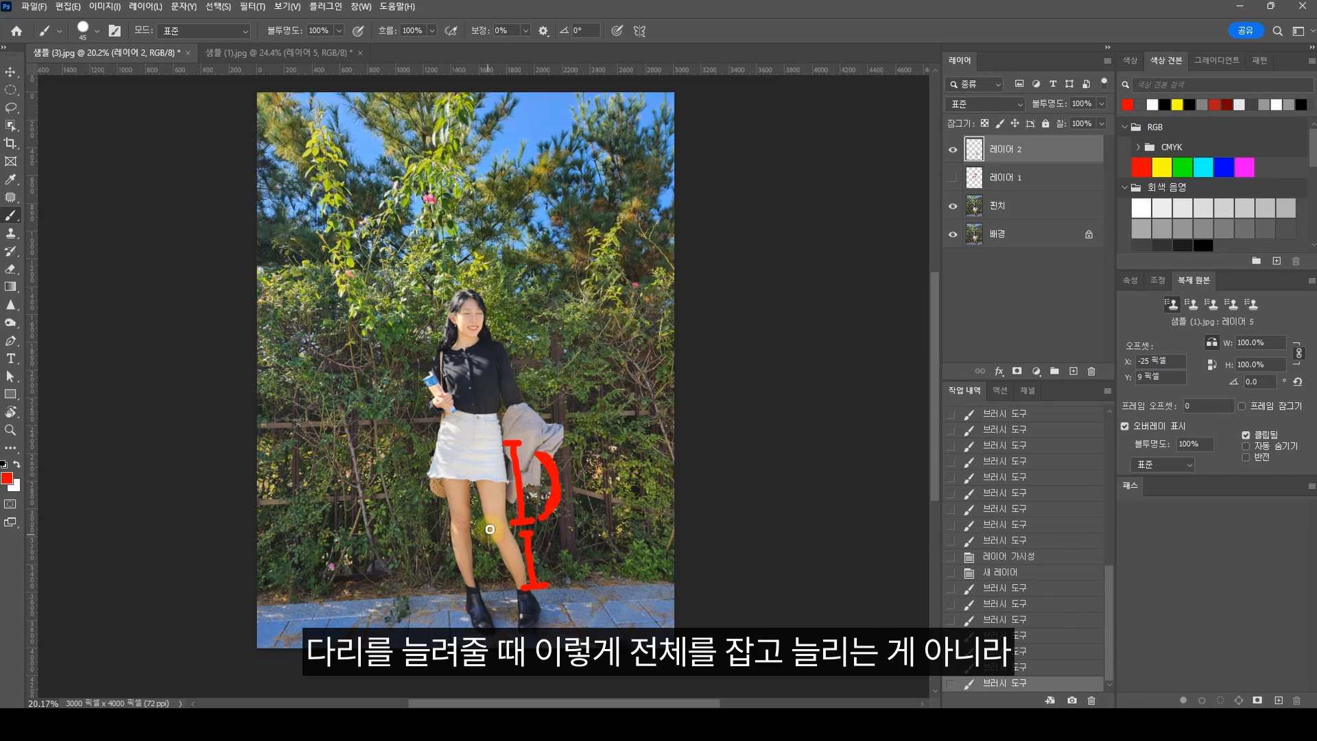
# Step: Try a red bracket along the whole leg, undo it, and bracket only the calf
pyautogui.moveTo(427, 436); pyautogui.dragTo(454, 604)
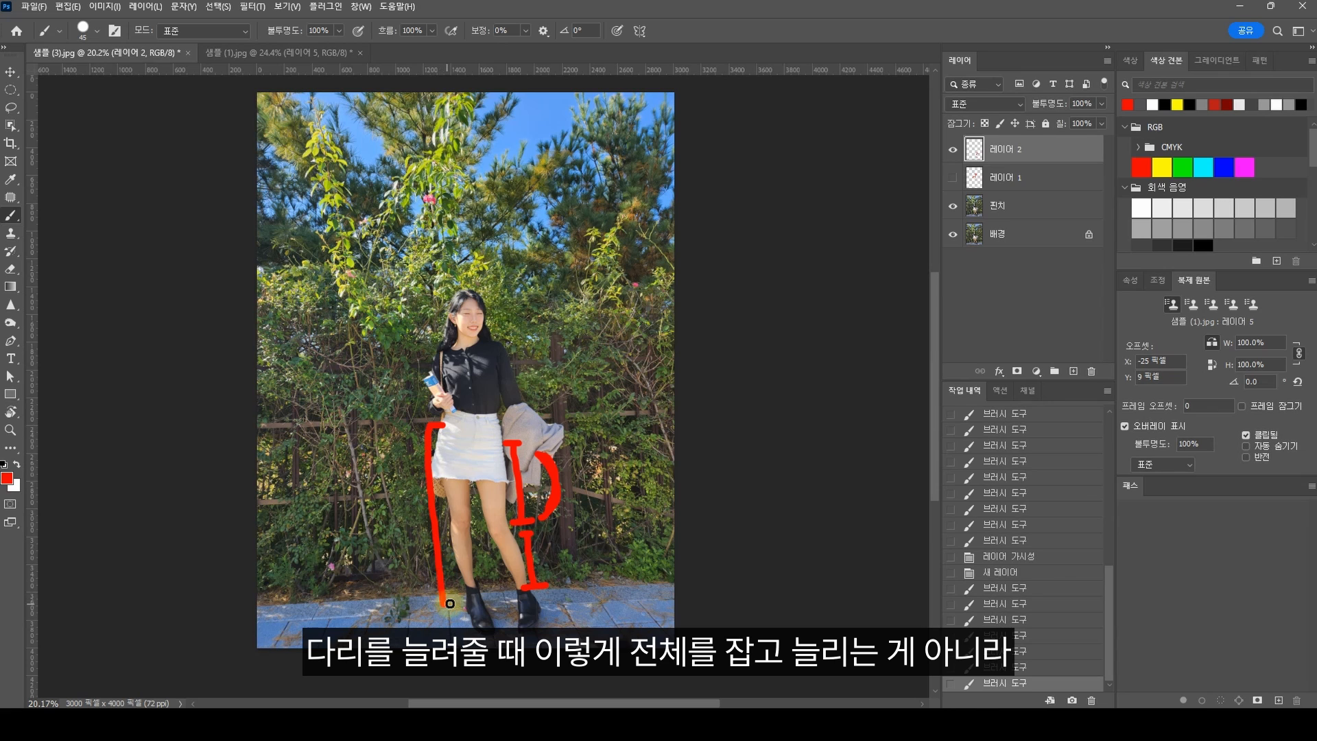
pyautogui.hotkey('ctrl', 'z')
pyautogui.moveTo(450, 524); pyautogui.dragTo(449, 585)
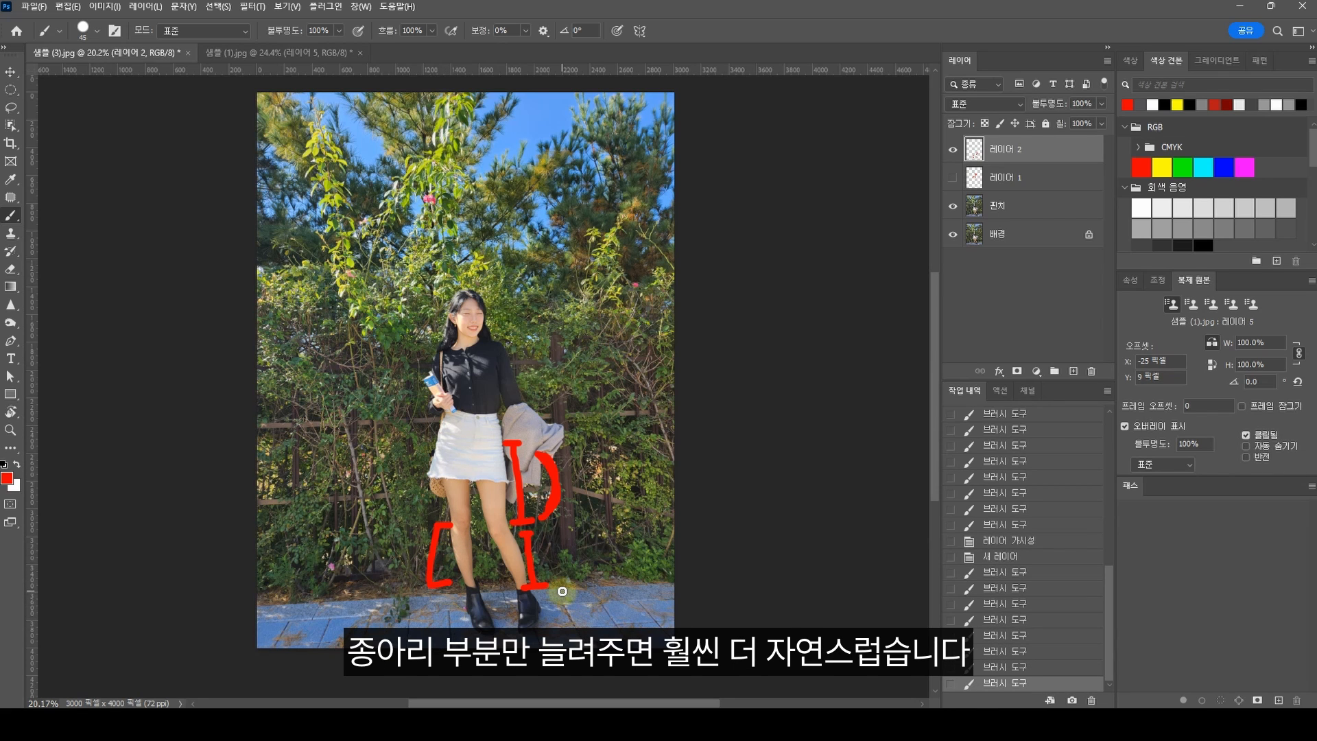
# Step: Circle the knee in red, undo the circle, and paint a short horizontal line just below the knee
pyautogui.scroll(5, 483, 549)
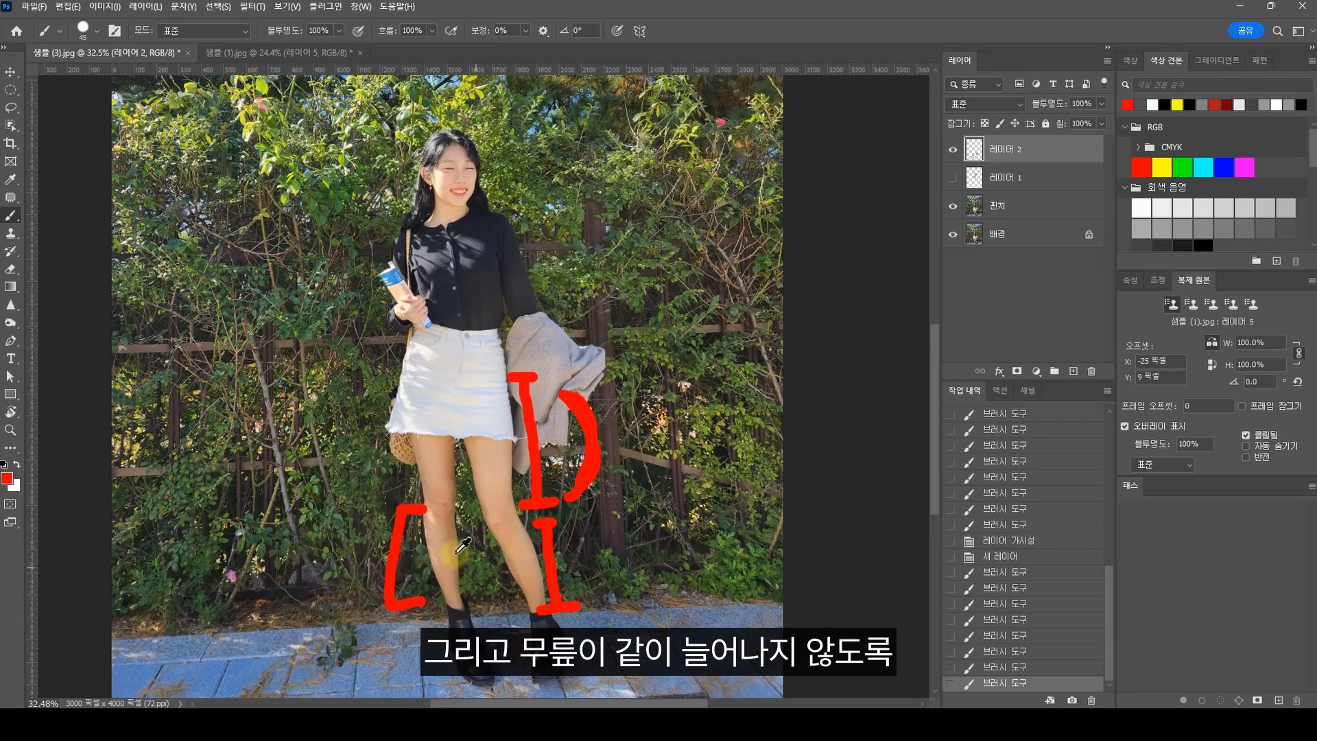
pyautogui.moveTo(451, 516)
pyautogui.mouseDown()
pyautogui.moveTo(418, 501)
pyautogui.moveTo(406, 459)
pyautogui.moveTo(432, 449)
pyautogui.moveTo(464, 487)
pyautogui.moveTo(447, 515)
pyautogui.mouseUp()
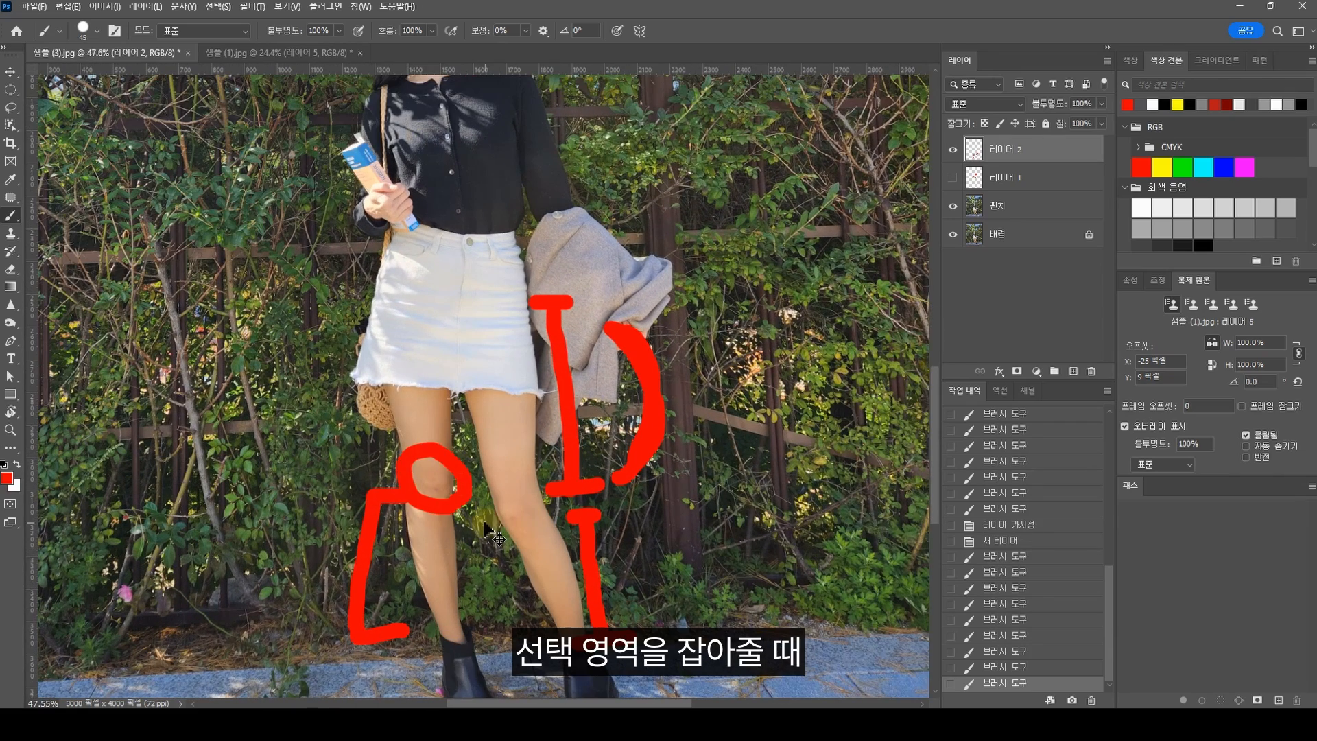
pyautogui.hotkey('ctrl', 'z')
pyautogui.moveTo(423, 509); pyautogui.dragTo(465, 509)
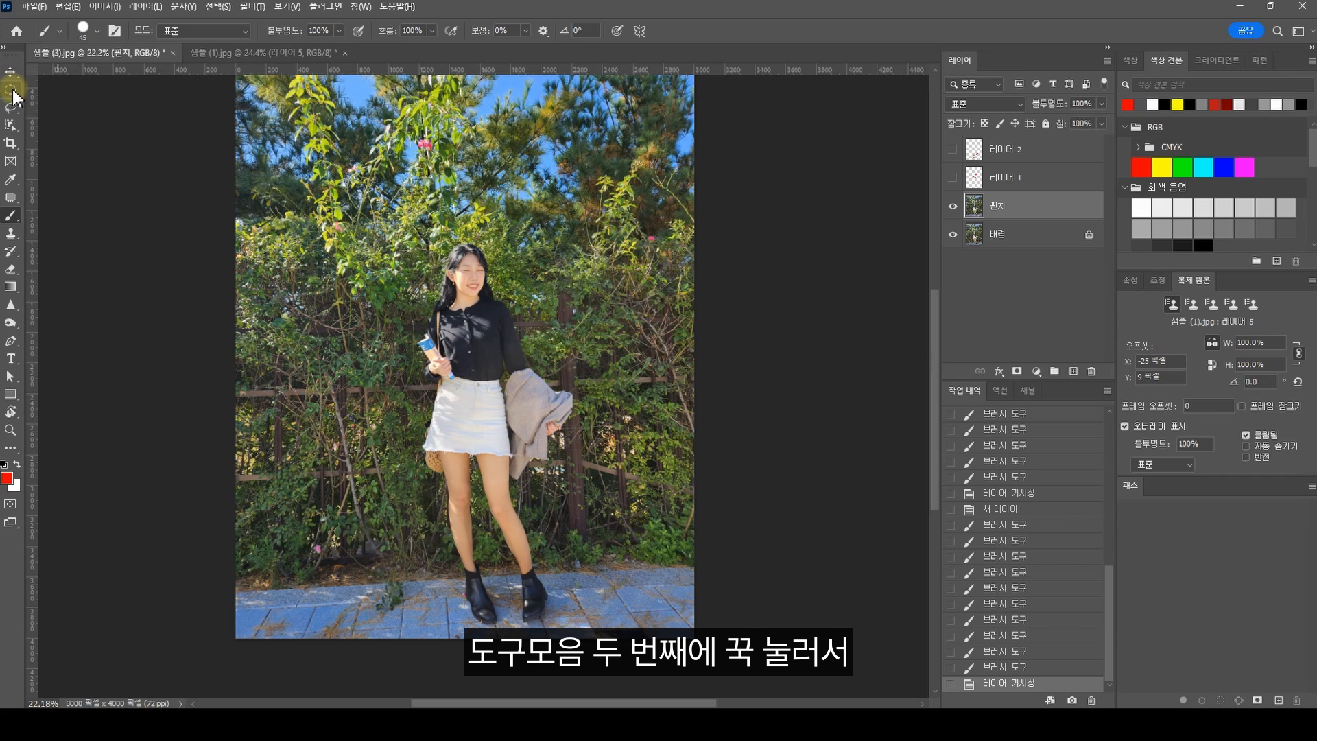
# Step: Switch from the elliptical marquee to the Rectangular Marquee tool
pyautogui.click(12, 92)
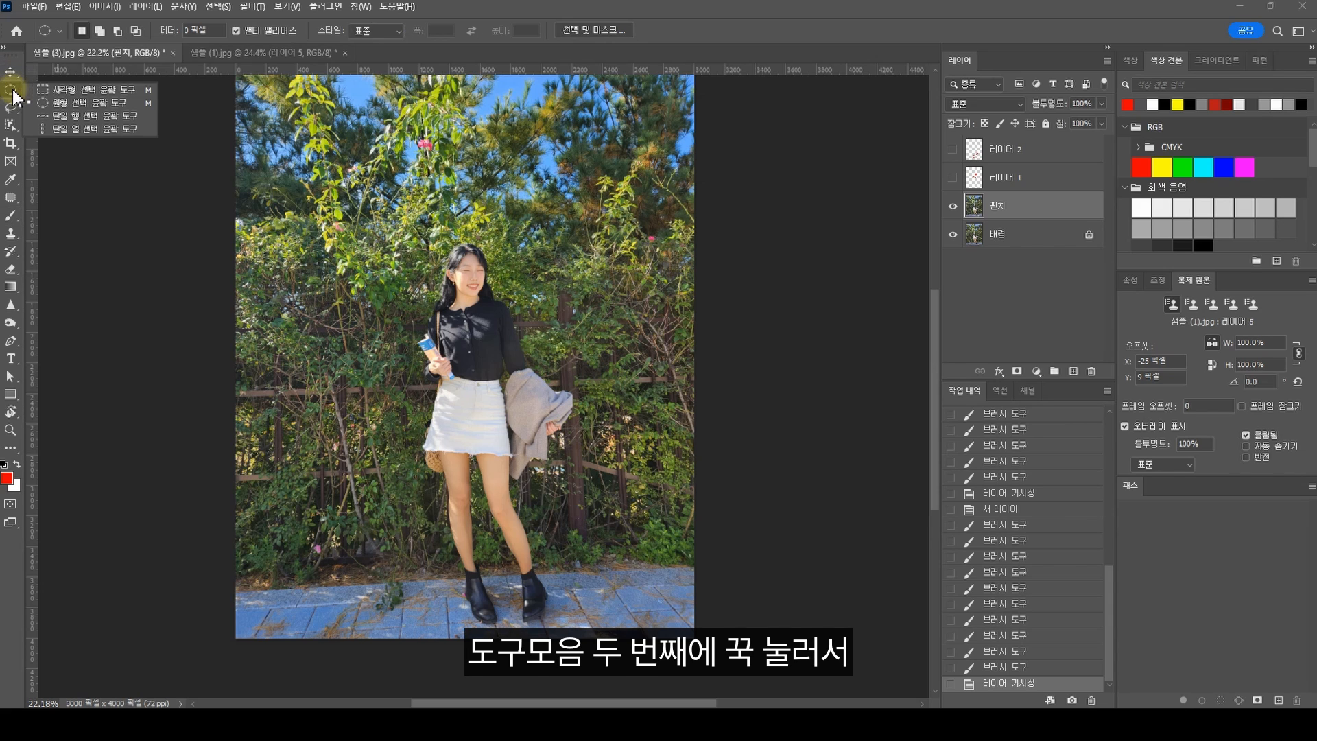
pyautogui.click(51, 92)
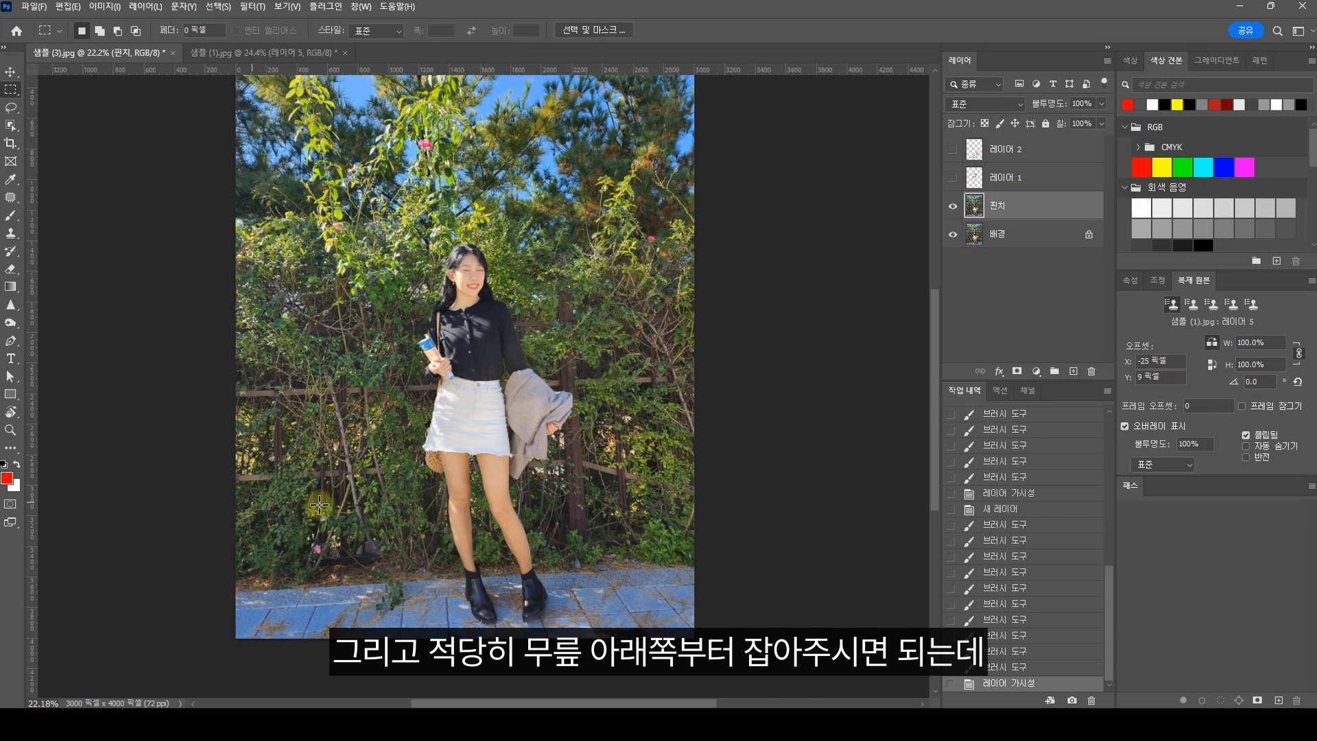
# Step: Try short red lines and an arrow between the two knees on a separate layer, and undo them
pyautogui.scroll(3, 550, 514)
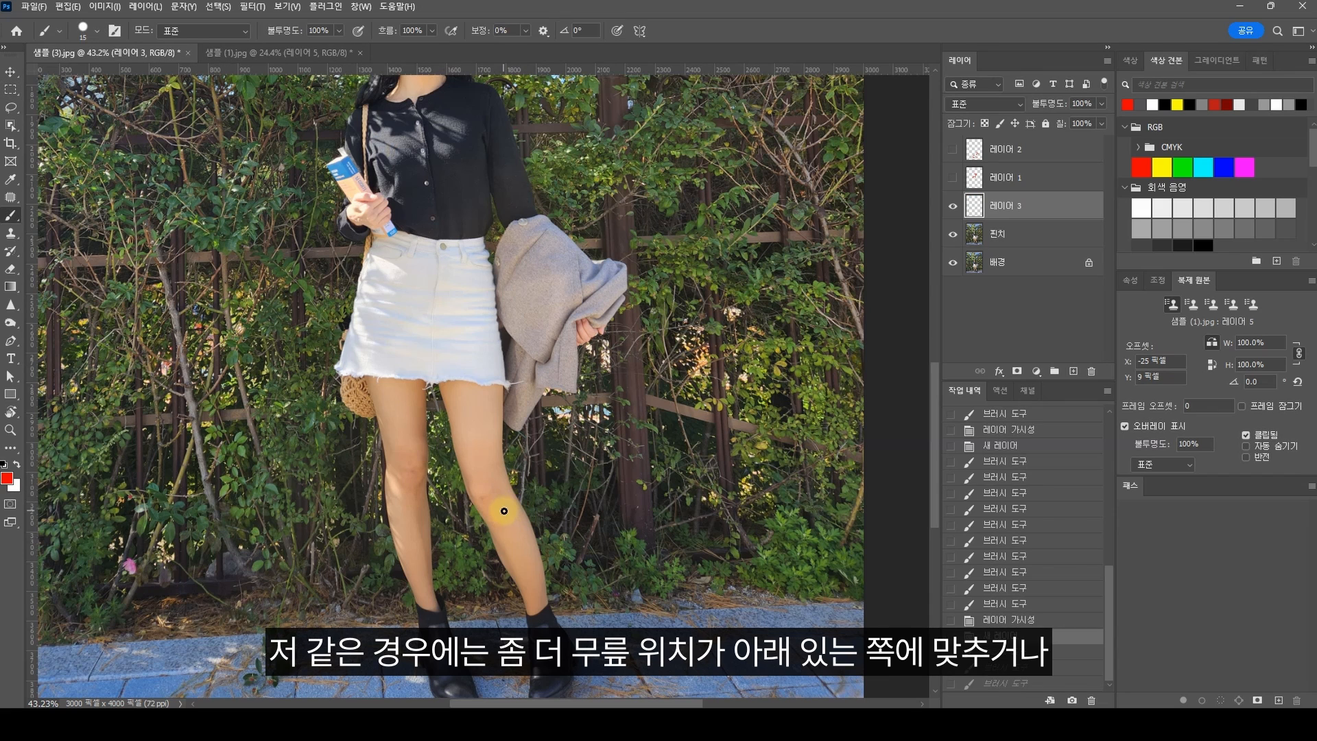
pyautogui.moveTo(485, 504)
pyautogui.mouseDown()
pyautogui.moveTo(453, 506)
pyautogui.moveTo(475, 492)
pyautogui.moveTo(434, 492)
pyautogui.mouseUp()
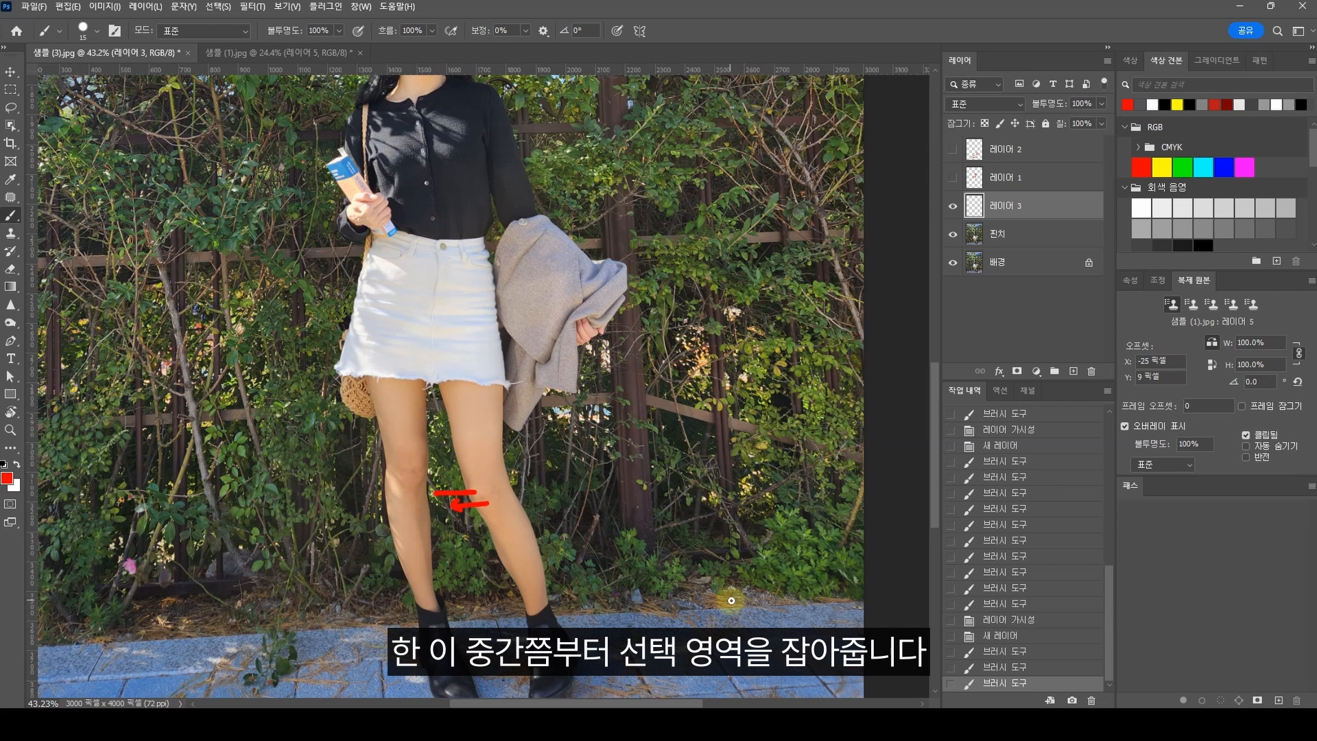
pyautogui.hotkey('ctrl', 'z')
pyautogui.hotkey('ctrl', 'z')
pyautogui.hotkey('ctrl', 'z')
pyautogui.moveTo(420, 471)
pyautogui.mouseDown()
pyautogui.moveTo(472, 485)
pyautogui.moveTo(461, 496)
pyautogui.mouseUp()
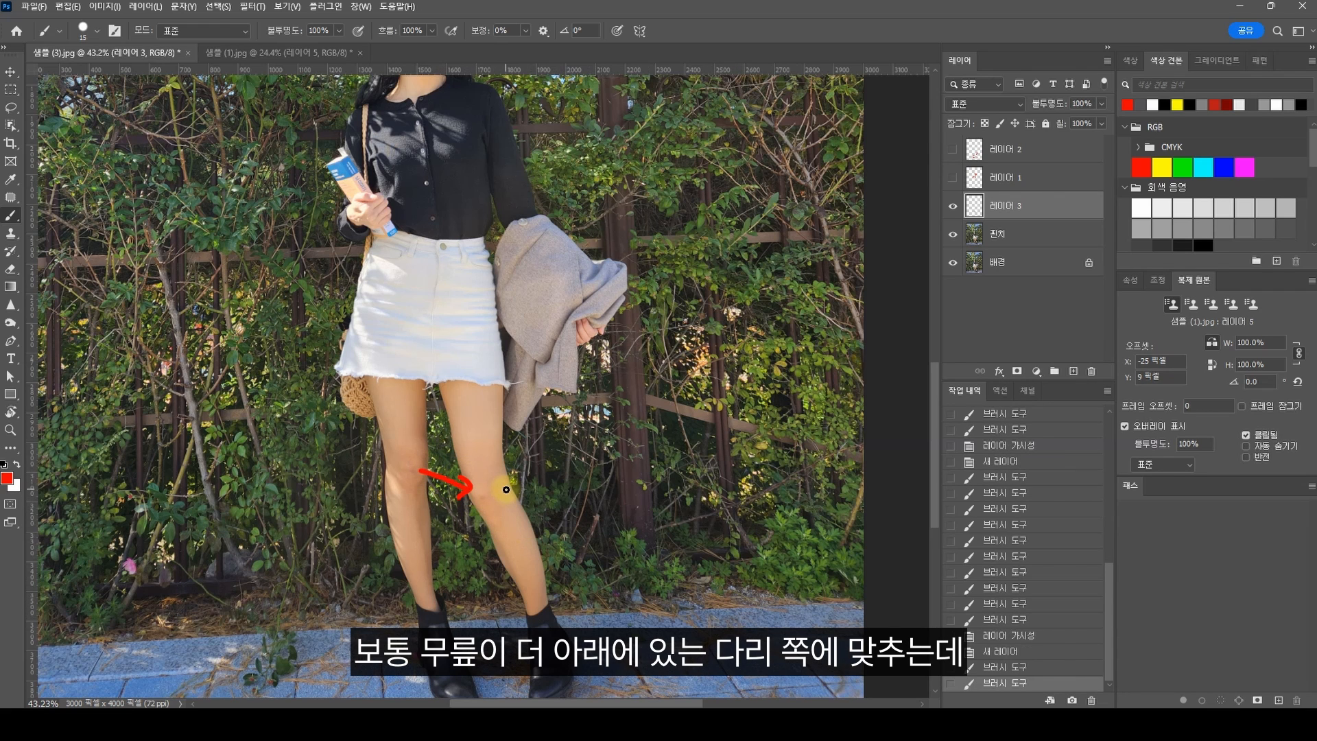
pyautogui.hotkey('ctrl', 'z')
pyautogui.hotkey('ctrl', 'z')
# Step: Paint a horizontal red line across both legs just below the knees on 레이어 3
pyautogui.moveTo(493, 503); pyautogui.dragTo(347, 491)
pyautogui.scroll(-2, 501, 514)
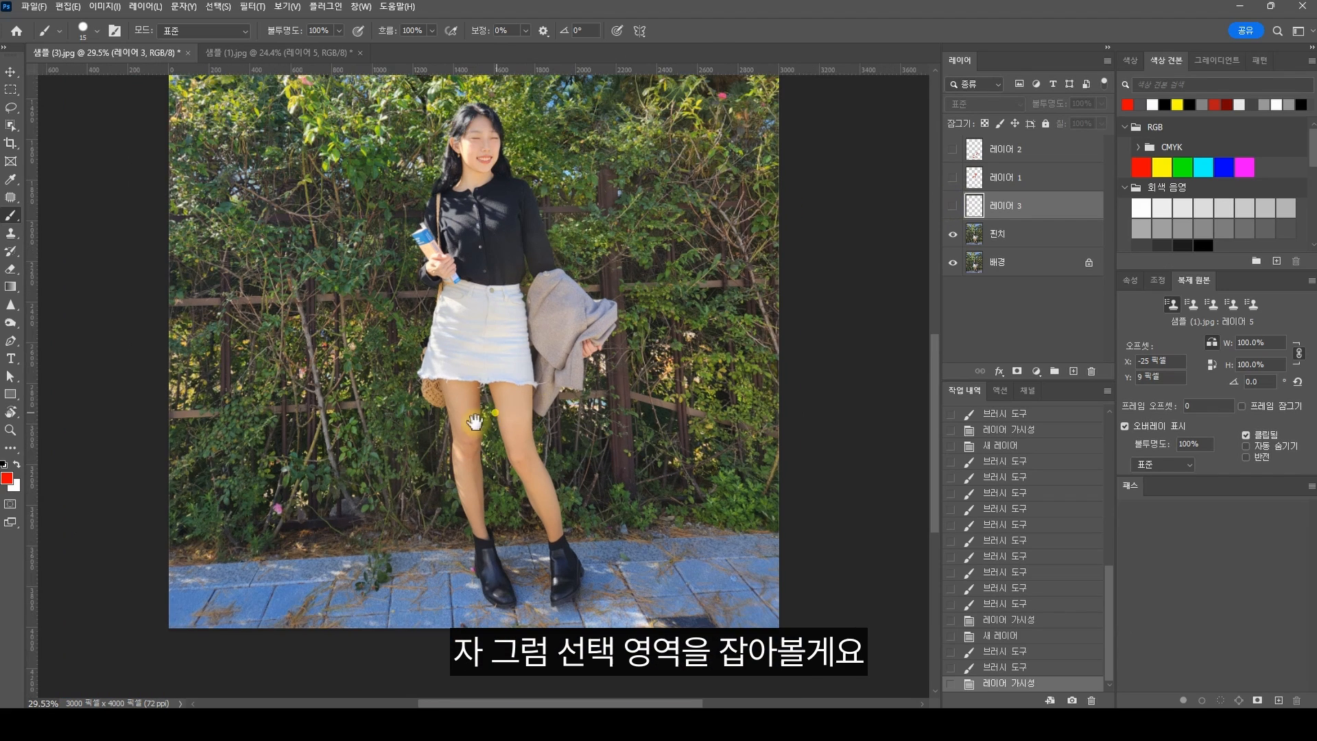
pyautogui.moveTo(497, 420); pyautogui.dragTo(440, 473)
# Step: Duplicate the 핀치 layer and name the copy 다리길이
pyautogui.click(1018, 241)
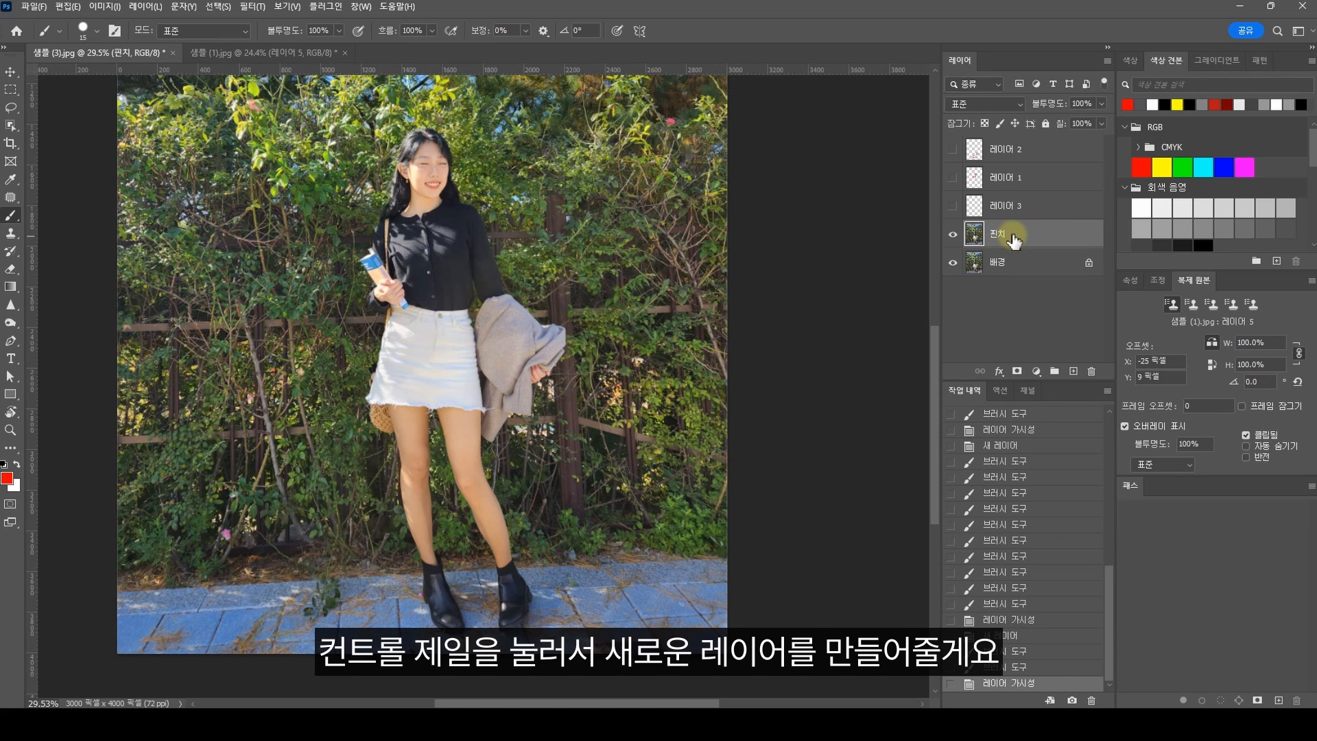
pyautogui.hotkey('ctrl', 'j')
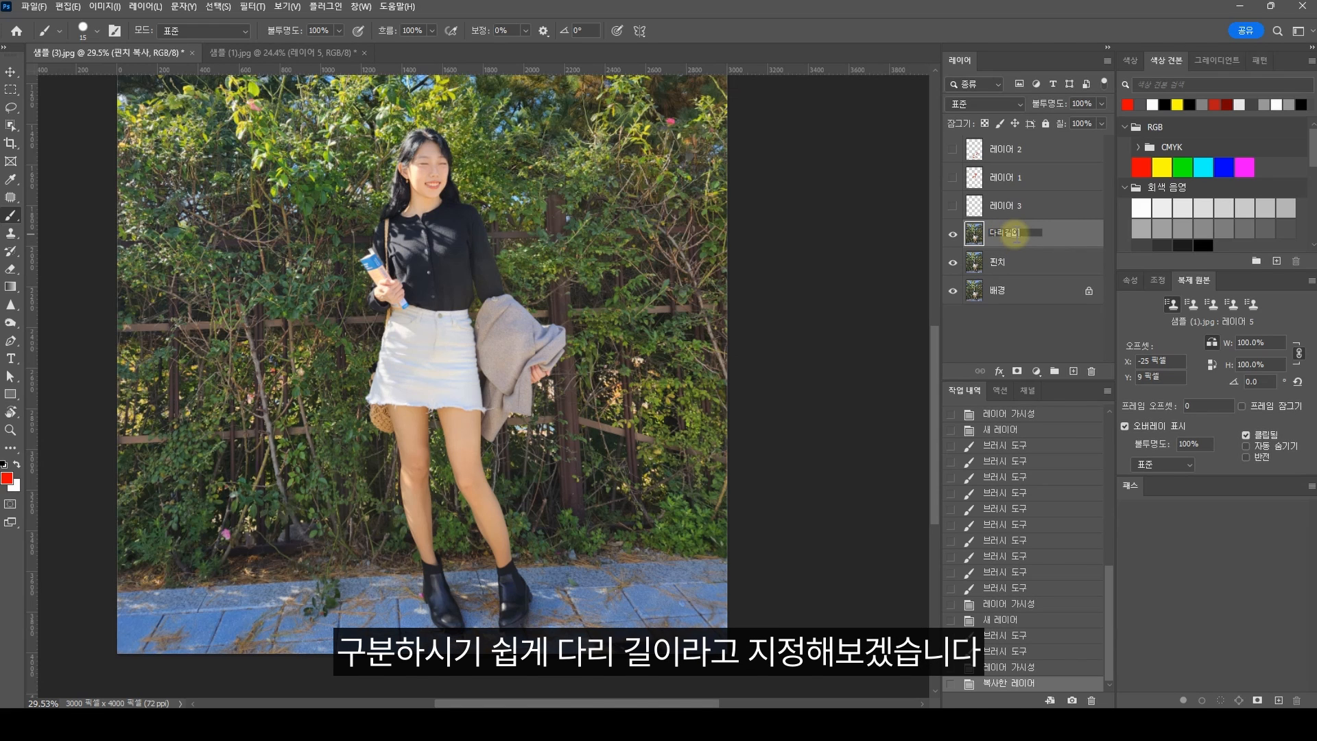
pyautogui.press('Return')
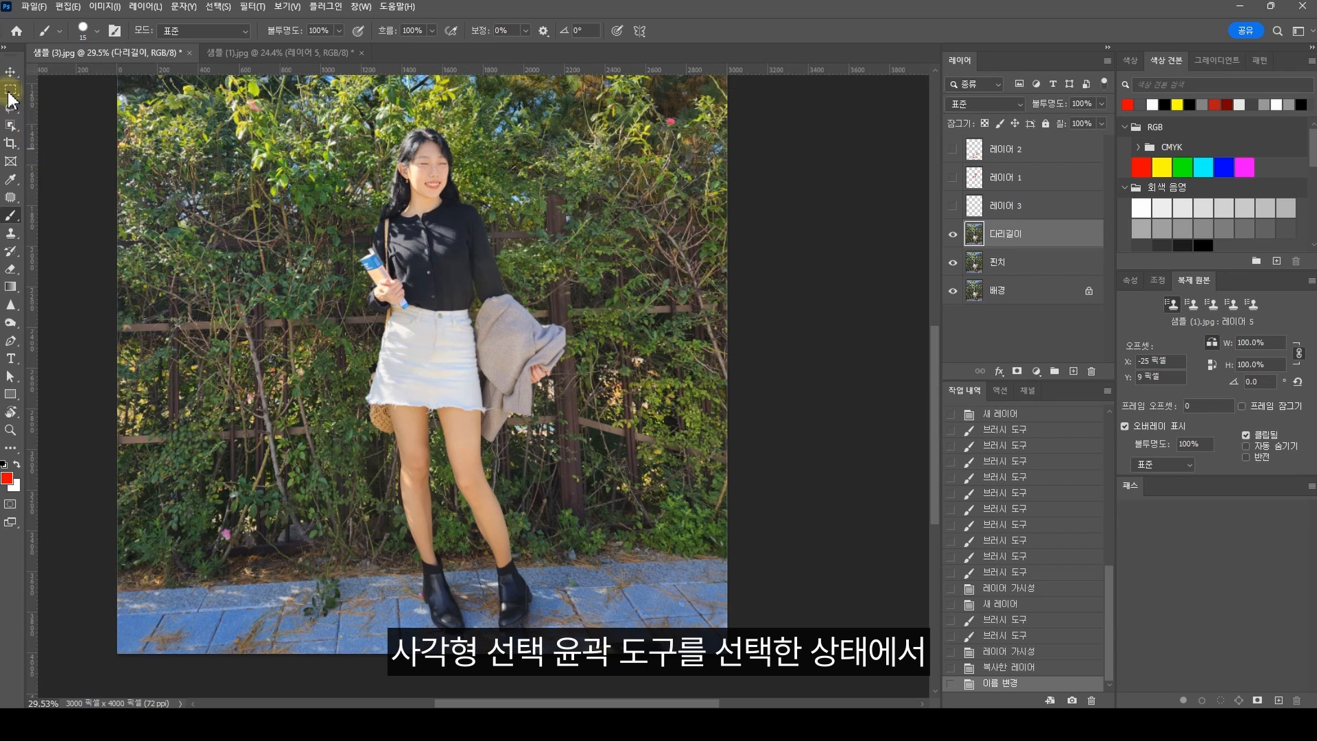
# Step: With the Rectangular Marquee tool, select the photo's full width from below the knees down, starting outside the image
pyautogui.click(10, 91)
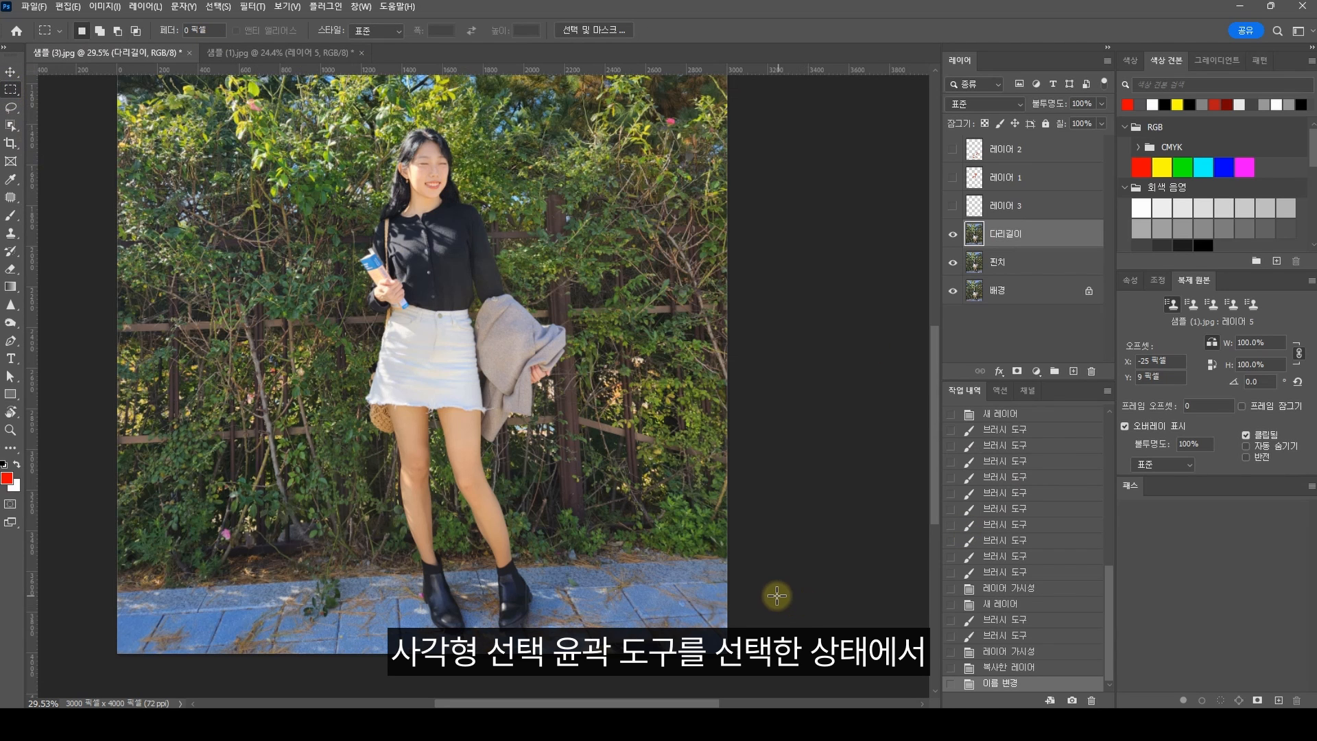
pyautogui.hotkey('ctrl', '0')
pyautogui.moveTo(755, 621); pyautogui.dragTo(121, 478)
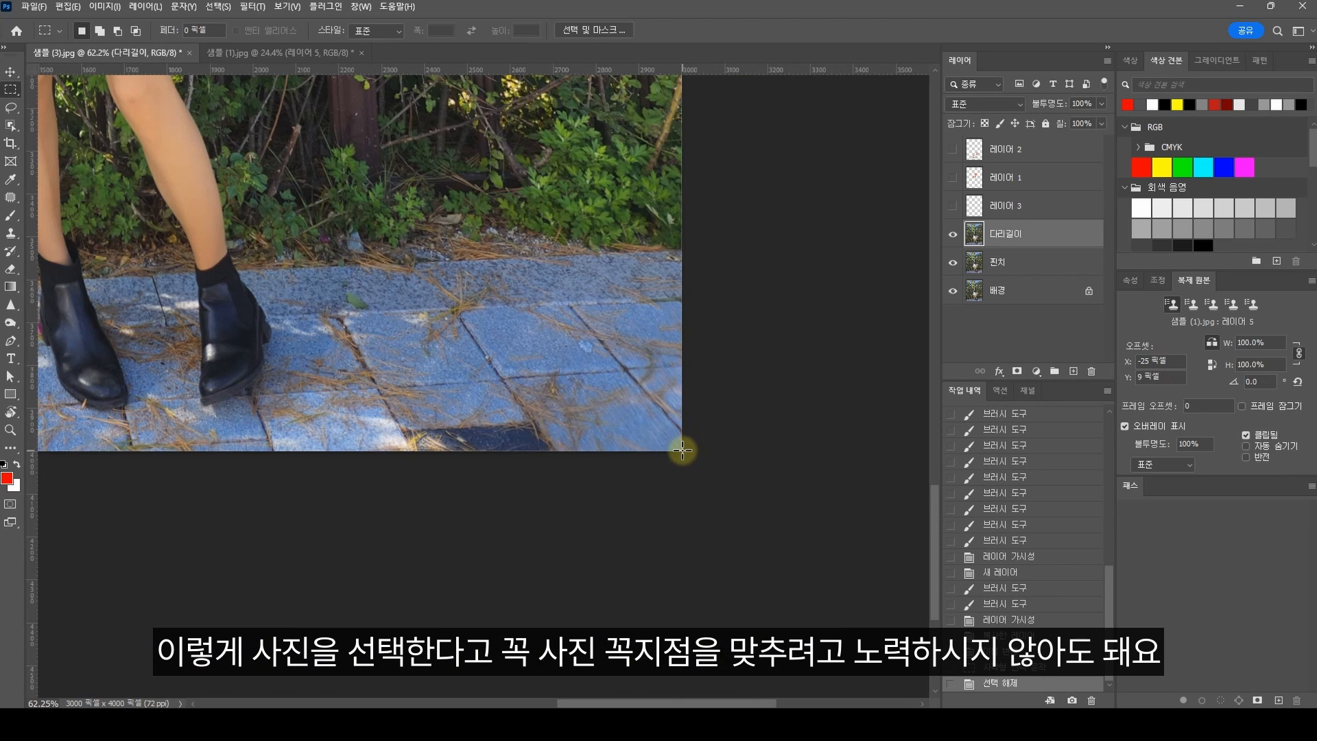
# Step: Try rectangular selections of the lower photo that start exactly at its corner and others that start outside the image
pyautogui.moveTo(683, 451); pyautogui.dragTo(613, 406)
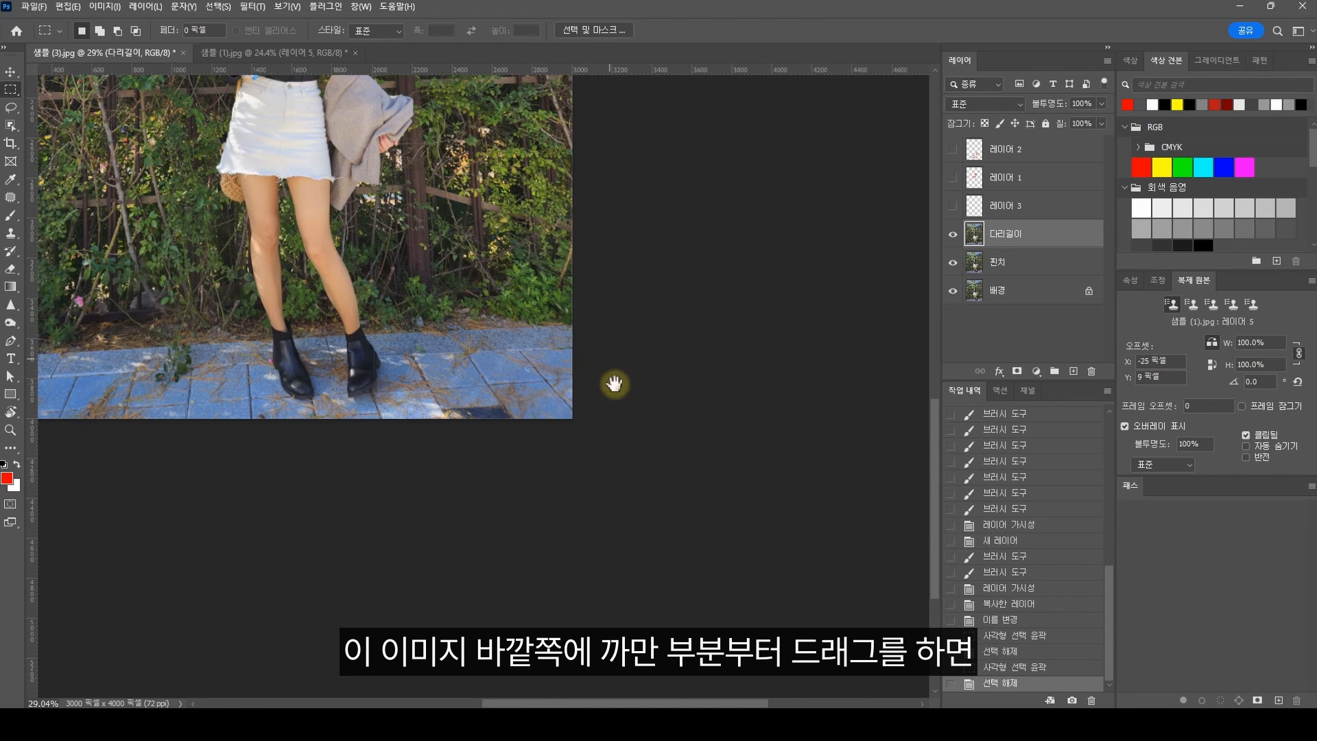
pyautogui.scroll(2, 681, 505)
pyautogui.moveTo(682, 505); pyautogui.dragTo(263, 294)
pyautogui.scroll(3, 658, 547)
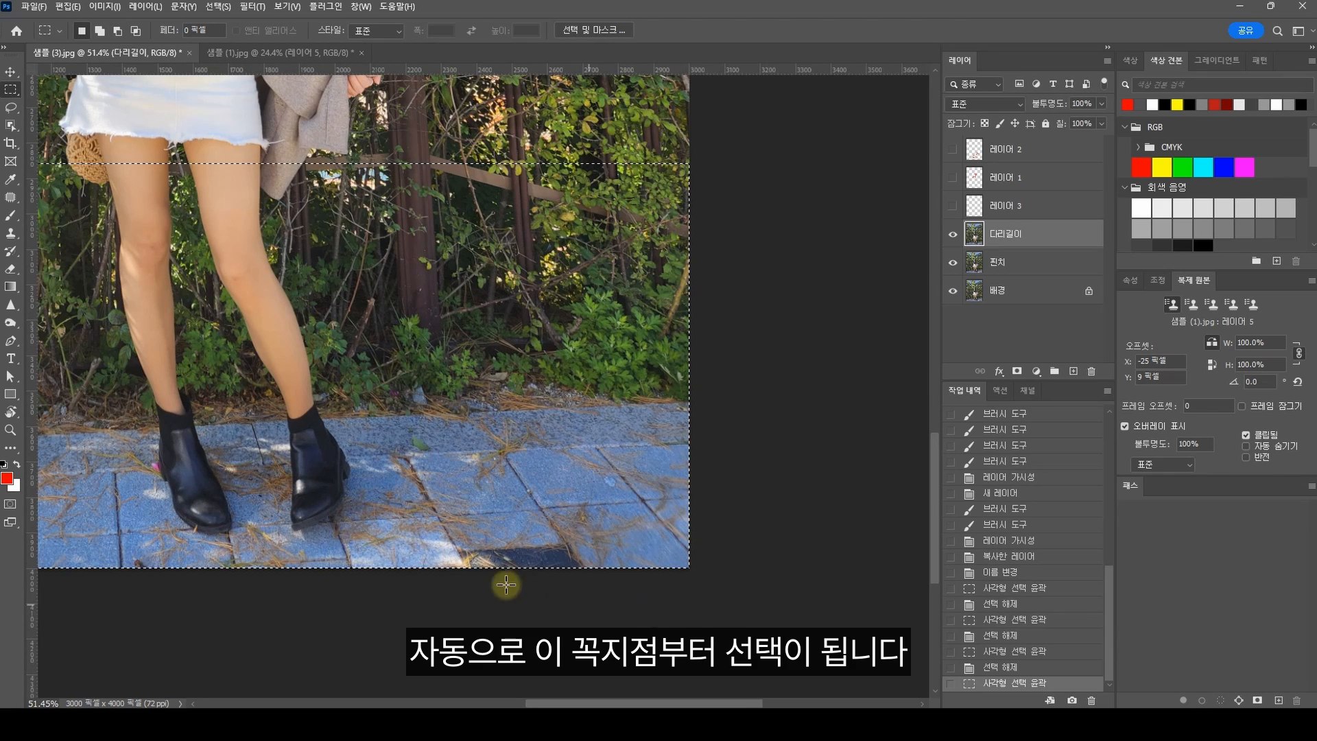
pyautogui.scroll(-3, 677, 519)
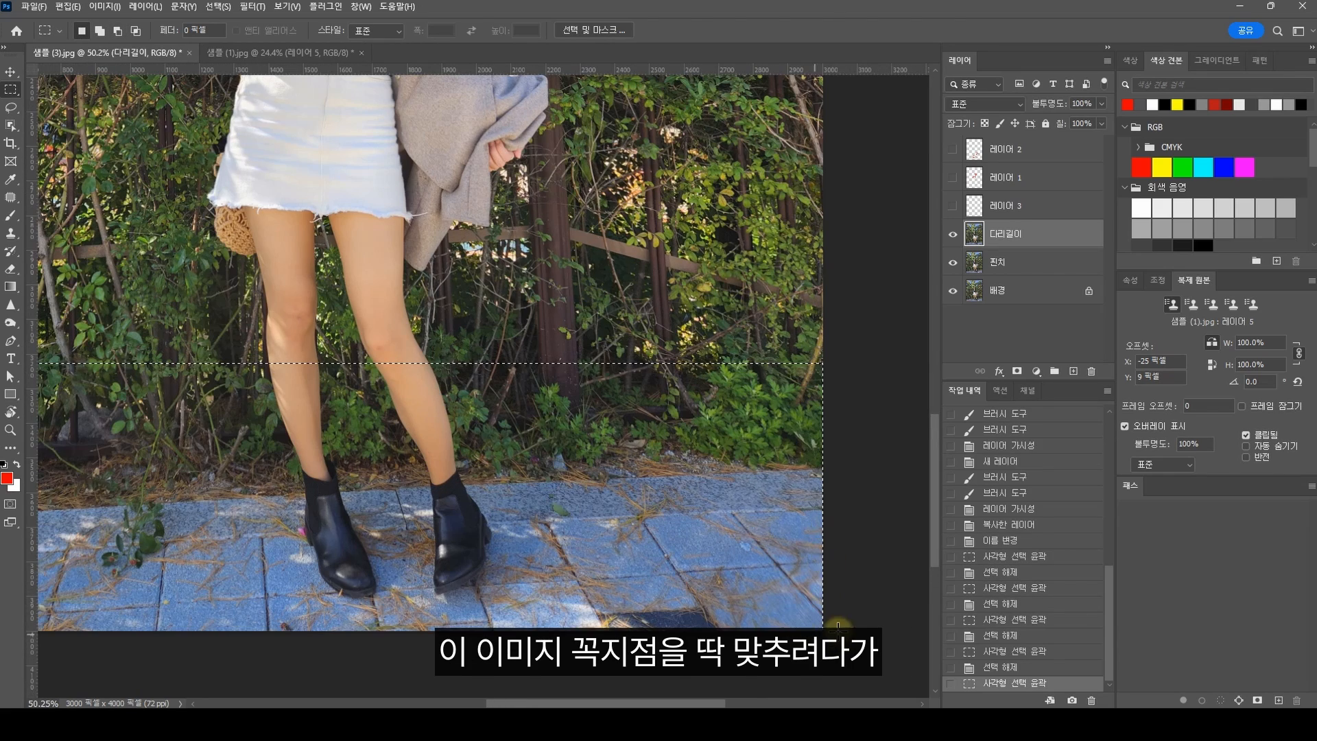
pyautogui.click(838, 626)
pyautogui.moveTo(820, 626); pyautogui.dragTo(161, 380)
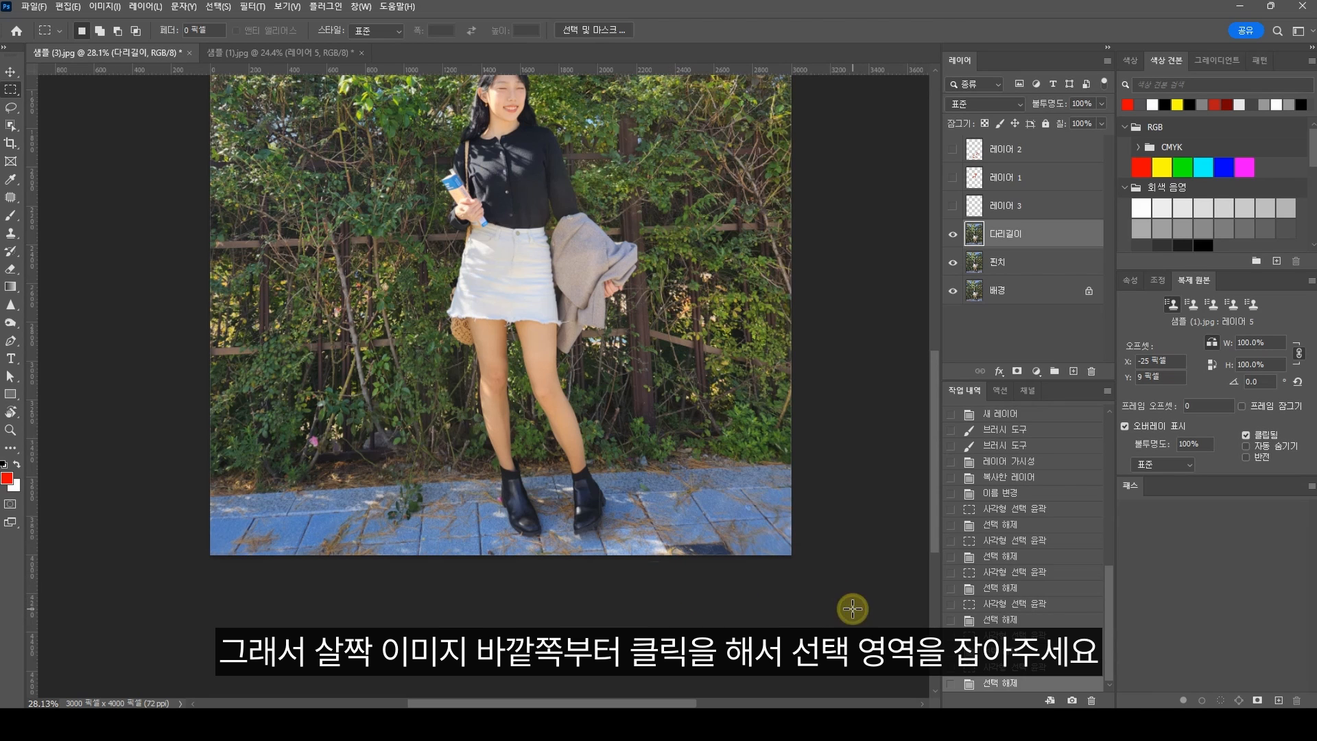
# Step: Select the full-width area below the knees, stretch it downward with Free Transform to lengthen the calves, and deselect
pyautogui.moveTo(853, 609); pyautogui.dragTo(90, 398)
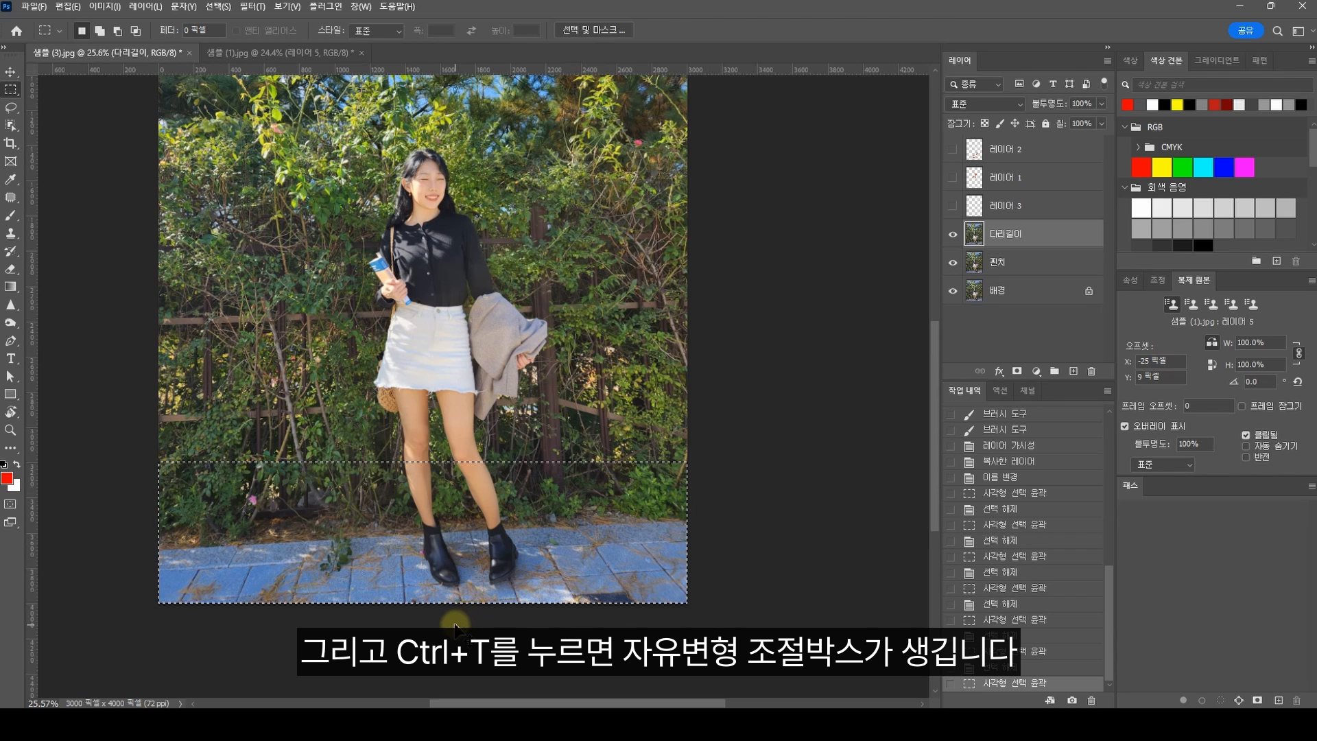
pyautogui.hotkey('ctrl', 't')
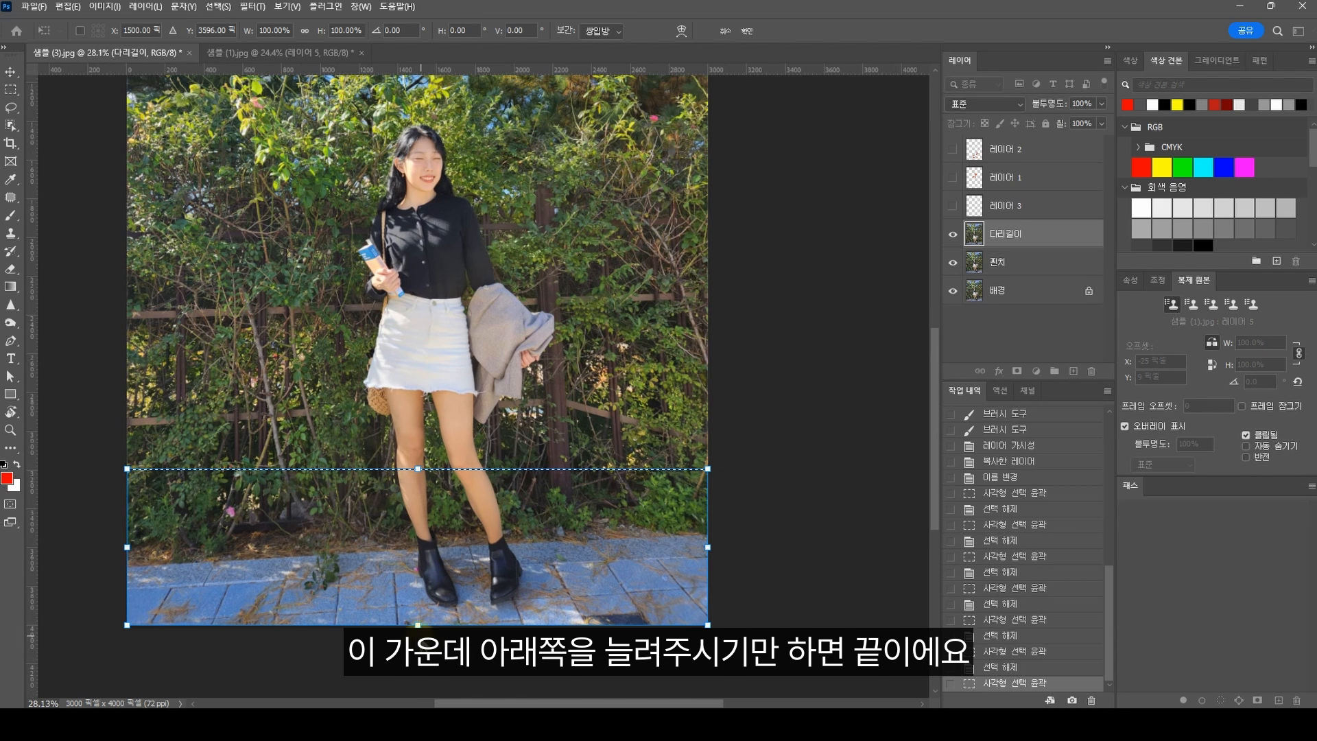
pyautogui.moveTo(417, 624); pyautogui.dragTo(417, 664)
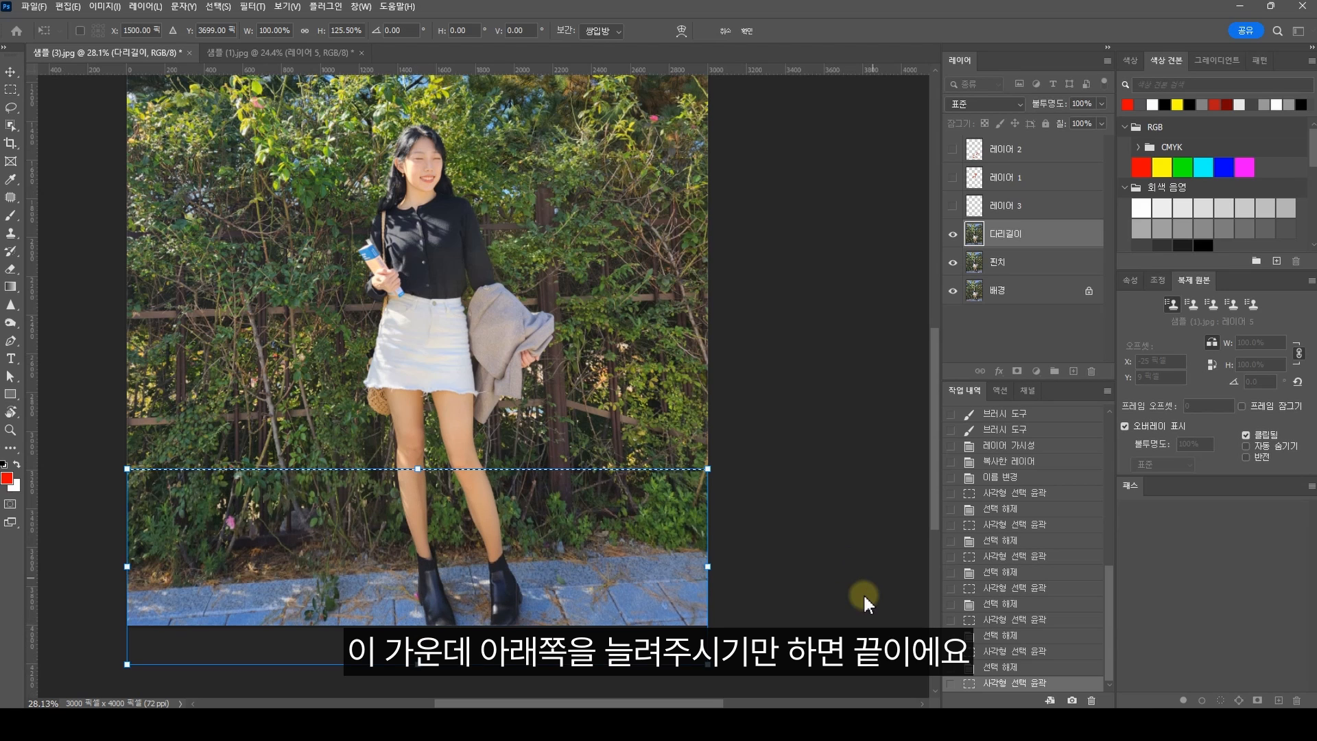
pyautogui.scroll(-2, 508, 577)
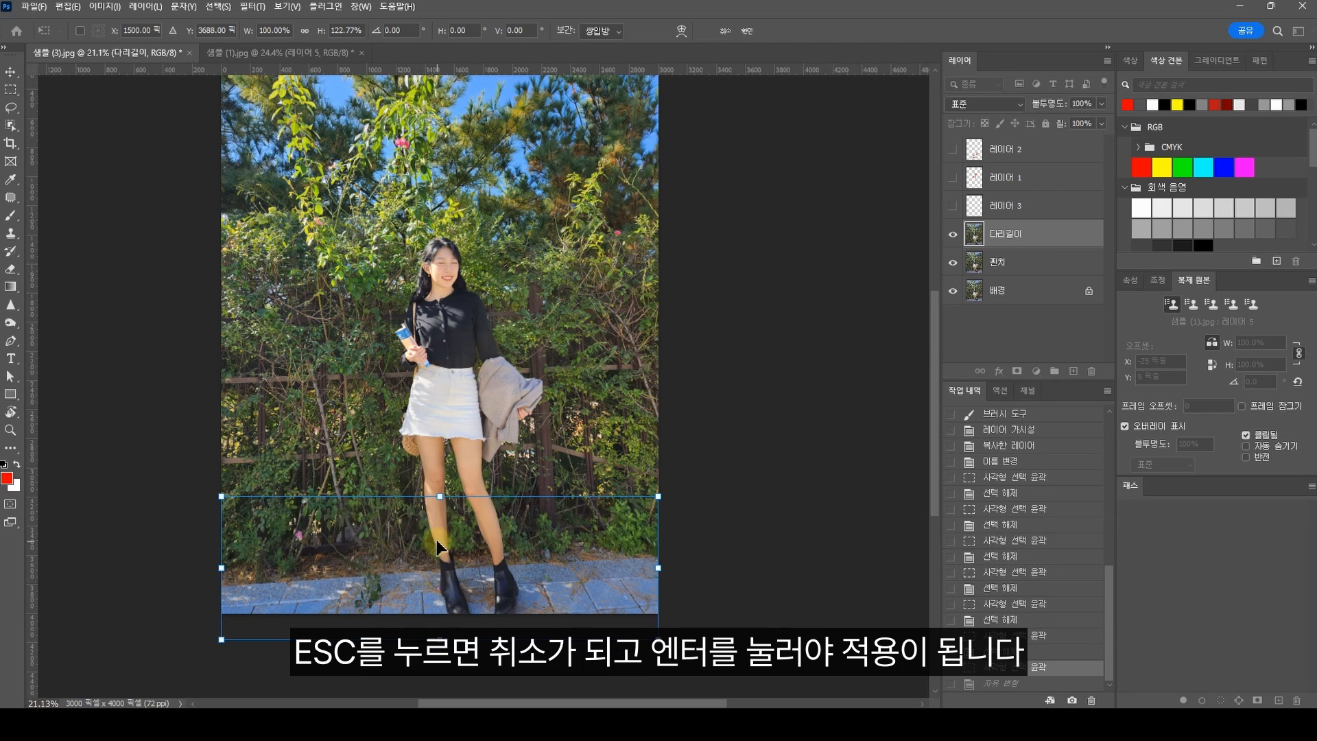
pyautogui.moveTo(440, 640); pyautogui.dragTo(438, 626)
pyautogui.press('Return')
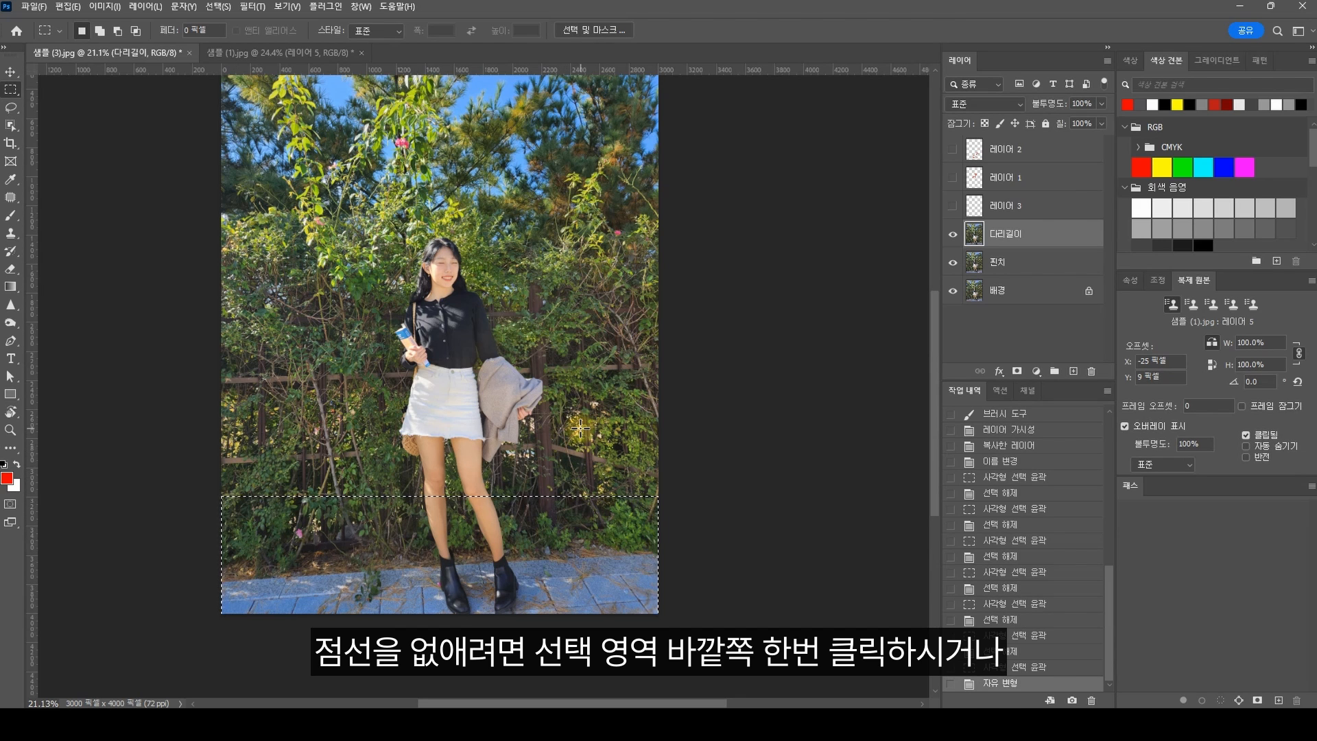
pyautogui.hotkey('ctrl', 'd')
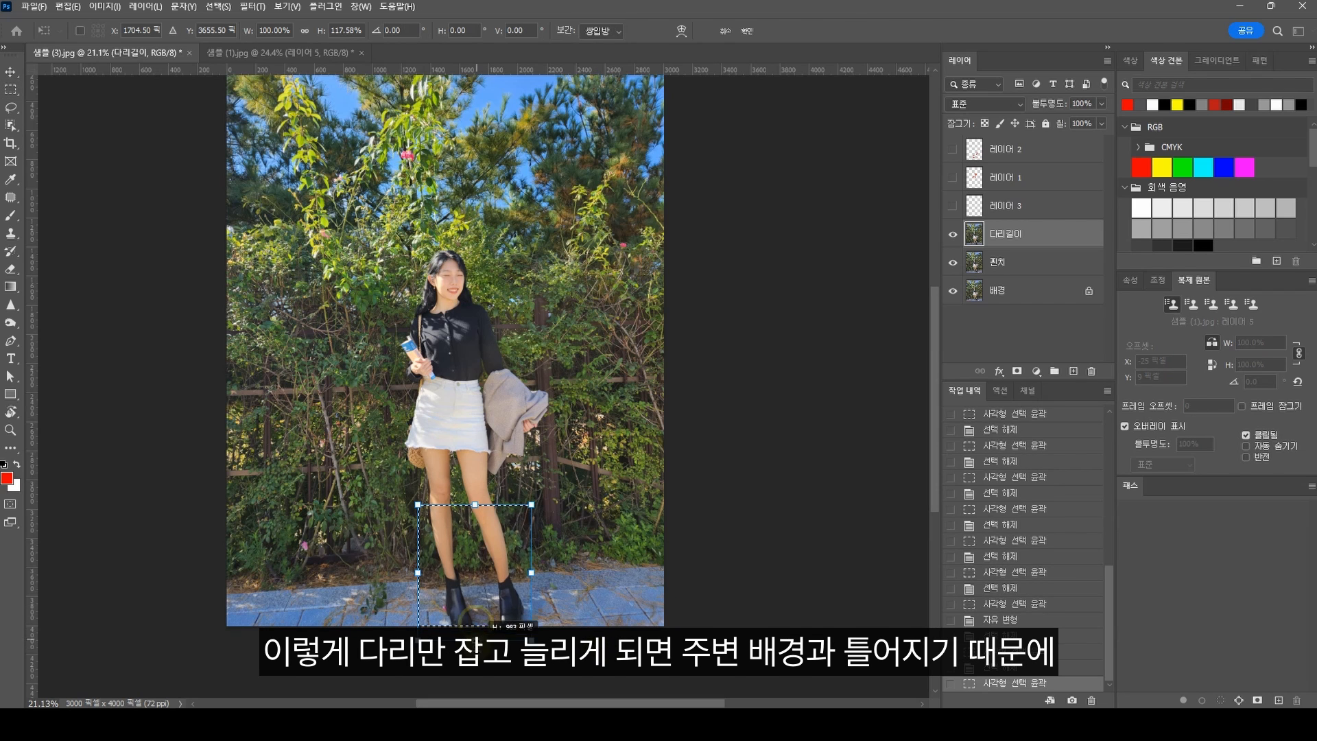
# Step: Try stretching a narrow selection around only the calves to 117.58% height, and undo it
pyautogui.press('Return')
pyautogui.scroll(1, 512, 624)
pyautogui.scroll(3, 461, 631)
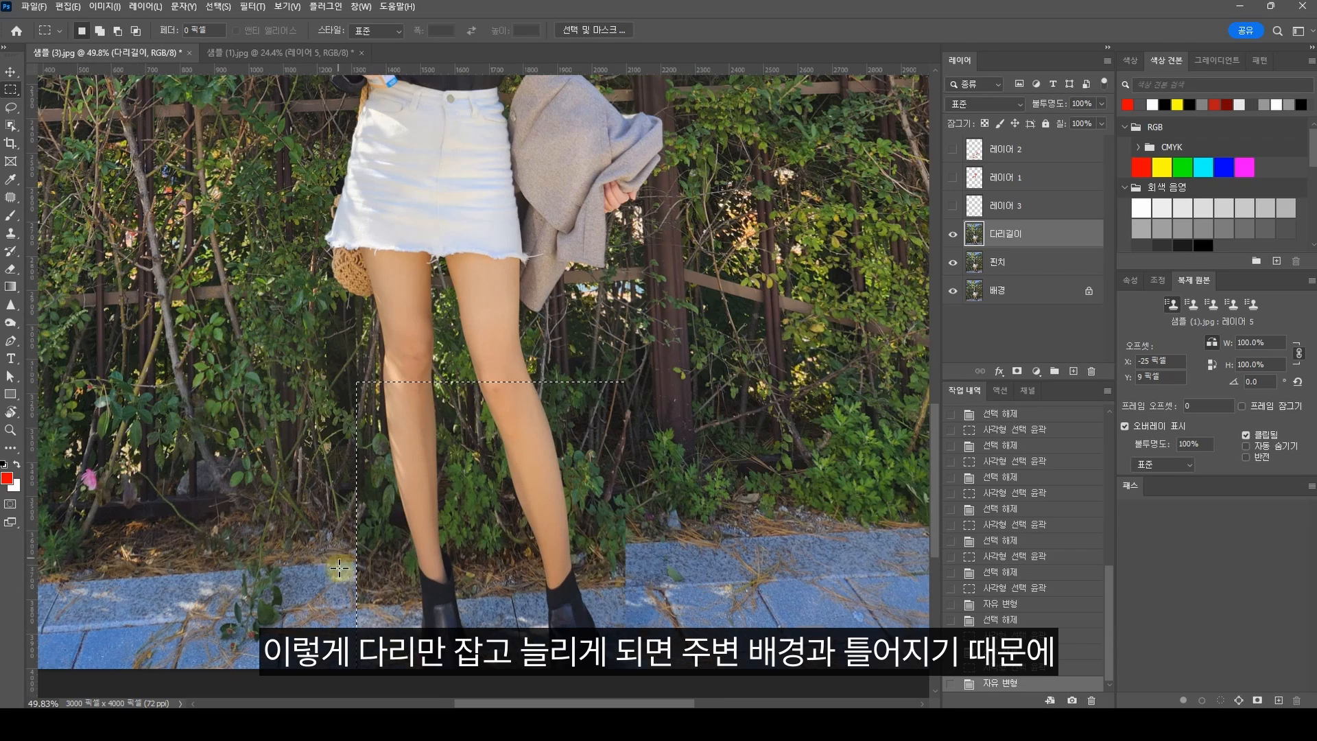
pyautogui.hotkey('ctrl', 'z')
pyautogui.hotkey('ctrl', 'z')
pyautogui.scroll(-4, 370, 590)
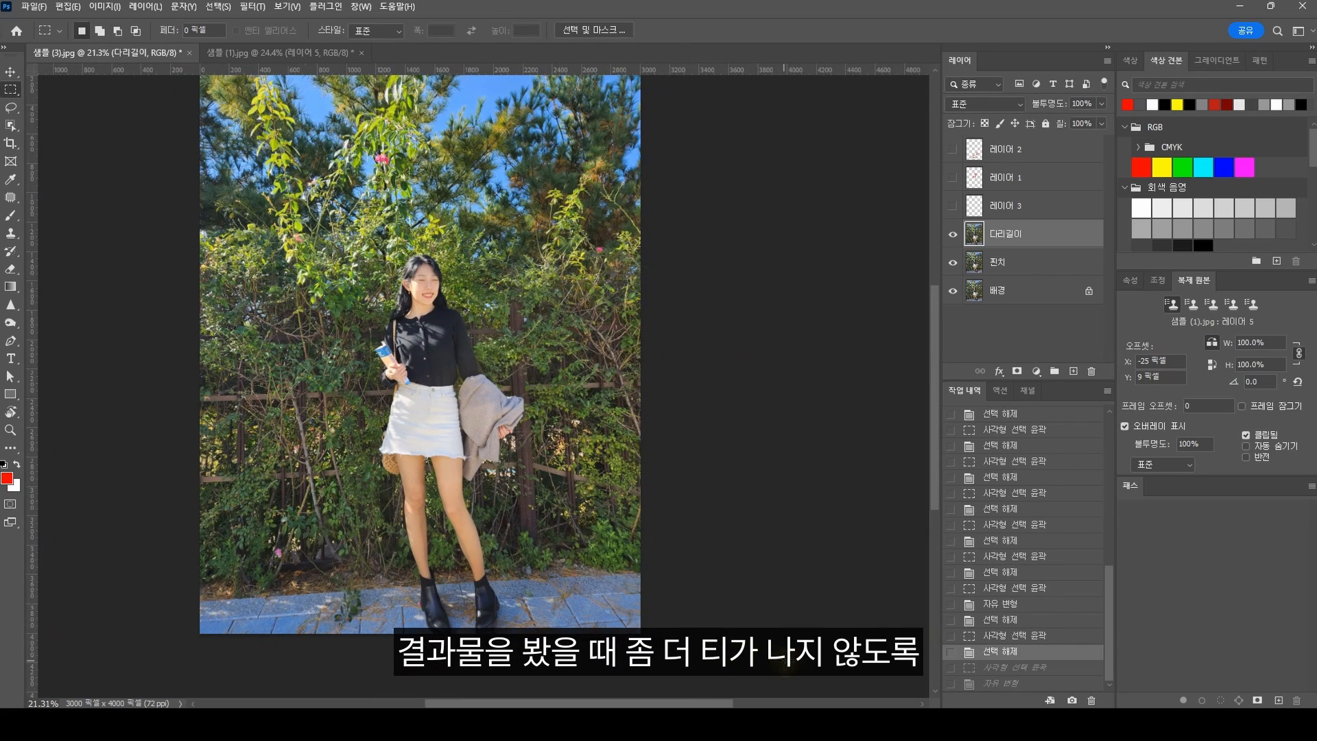
# Step: Try stretching the full-width area below the knees, background included, to about 113.88% height, and deselect
pyautogui.moveTo(784, 662)
pyautogui.mouseDown()
pyautogui.moveTo(376, 599)
pyautogui.moveTo(132, 519)
pyautogui.mouseUp()
pyautogui.hotkey('ctrl', 't')
pyautogui.moveTo(417, 633); pyautogui.dragTo(417, 649)
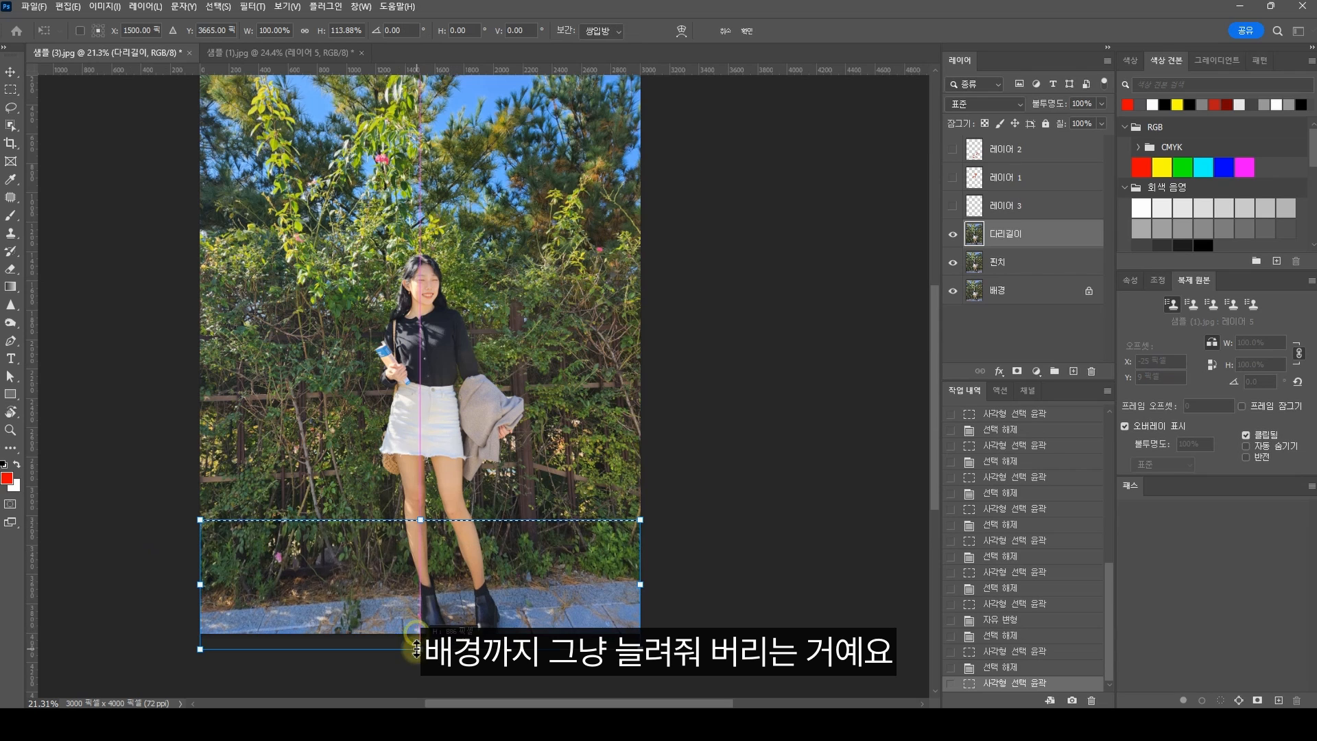
pyautogui.press('Return')
pyautogui.hotkey('ctrl', 'd')
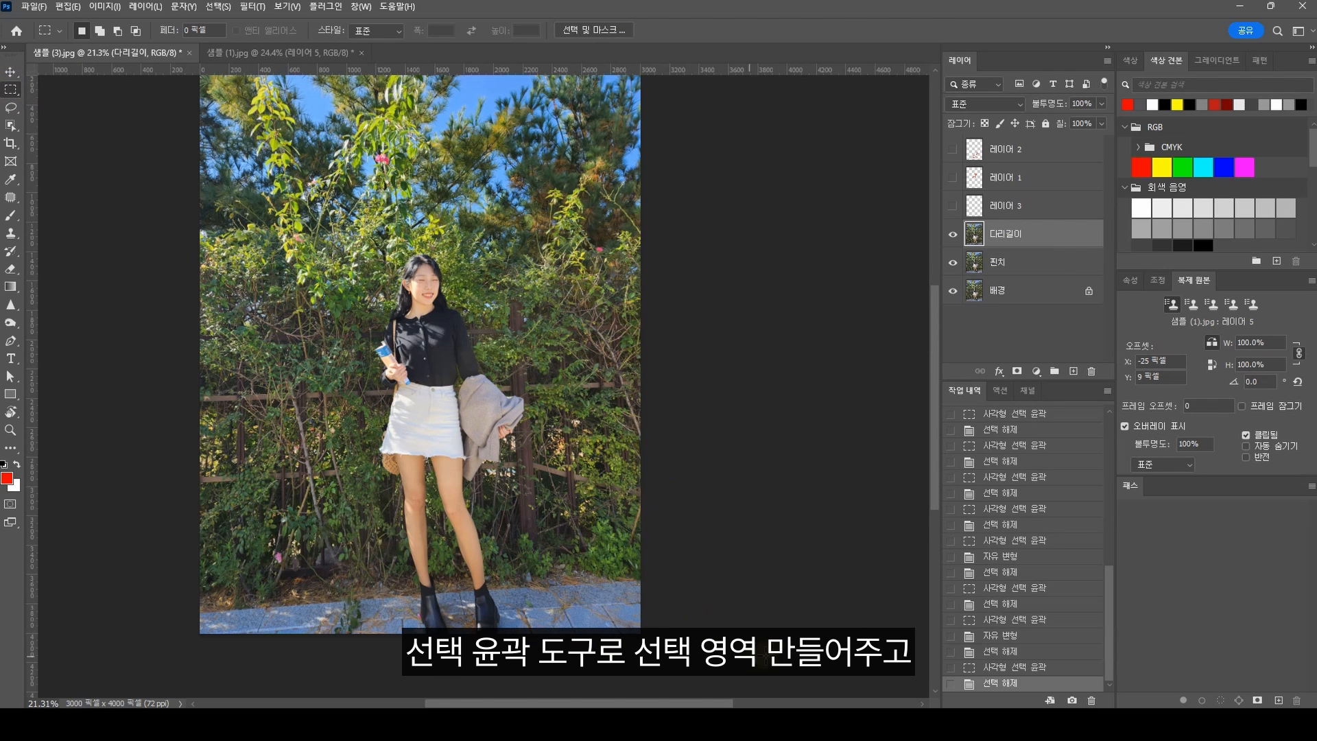
# Step: Try a further full-width selection below the knees, stretched with Free Transform to about 118.90% height, and deselect
pyautogui.moveTo(766, 656); pyautogui.dragTo(88, 515)
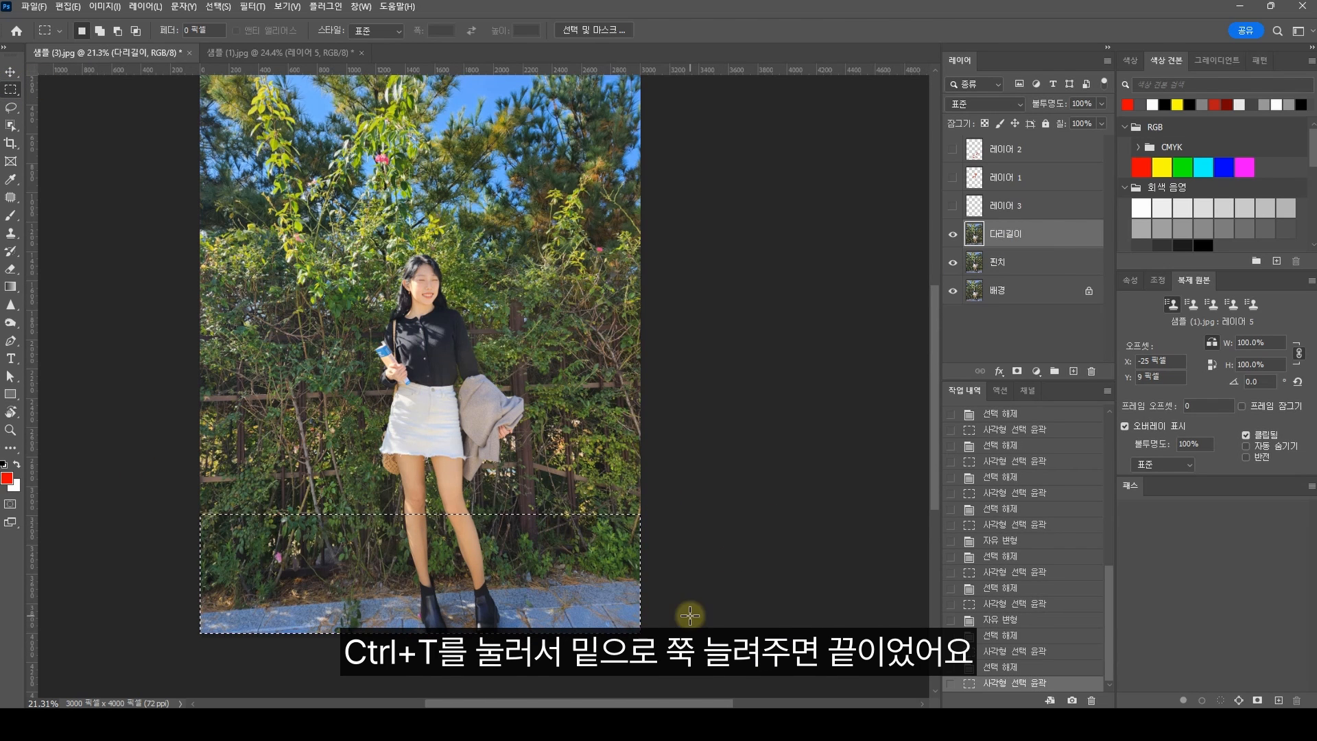
pyautogui.hotkey('ctrl', 't')
pyautogui.moveTo(420, 632); pyautogui.dragTo(420, 656)
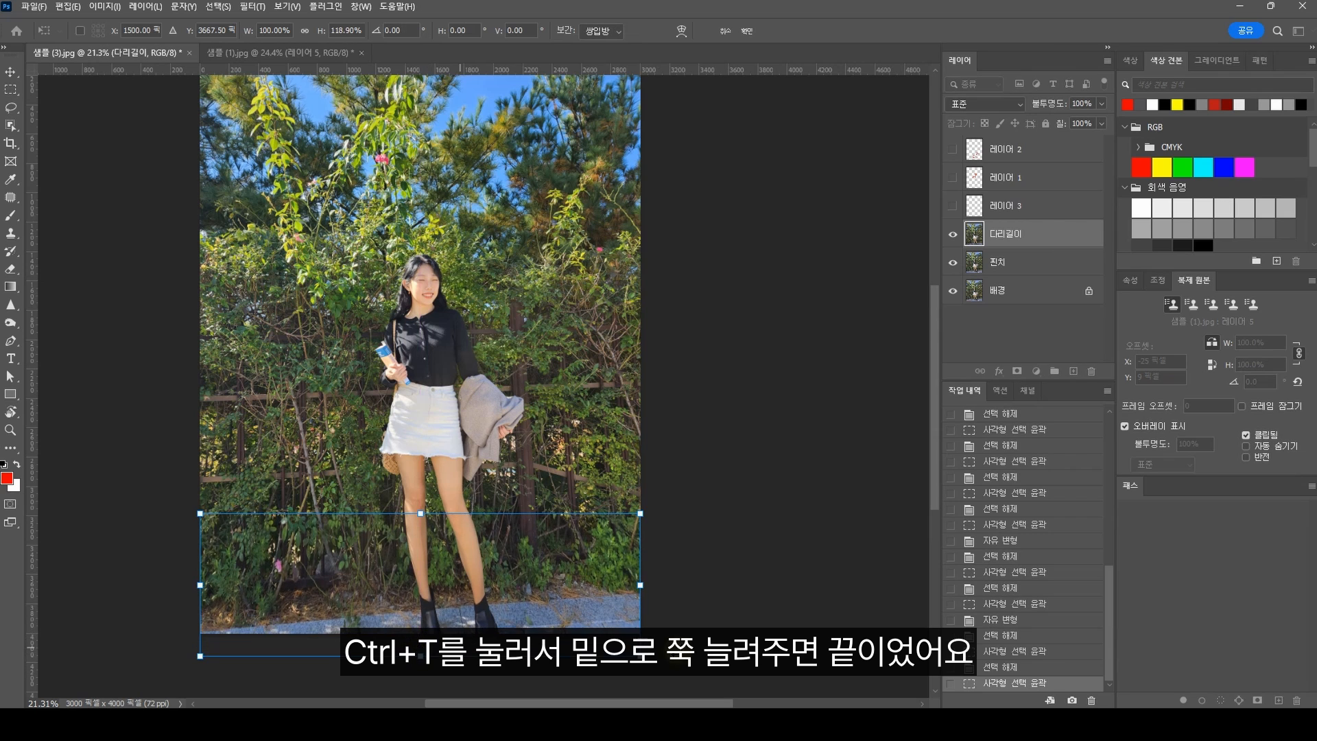
pyautogui.press('Return')
pyautogui.hotkey('ctrl', 'd')
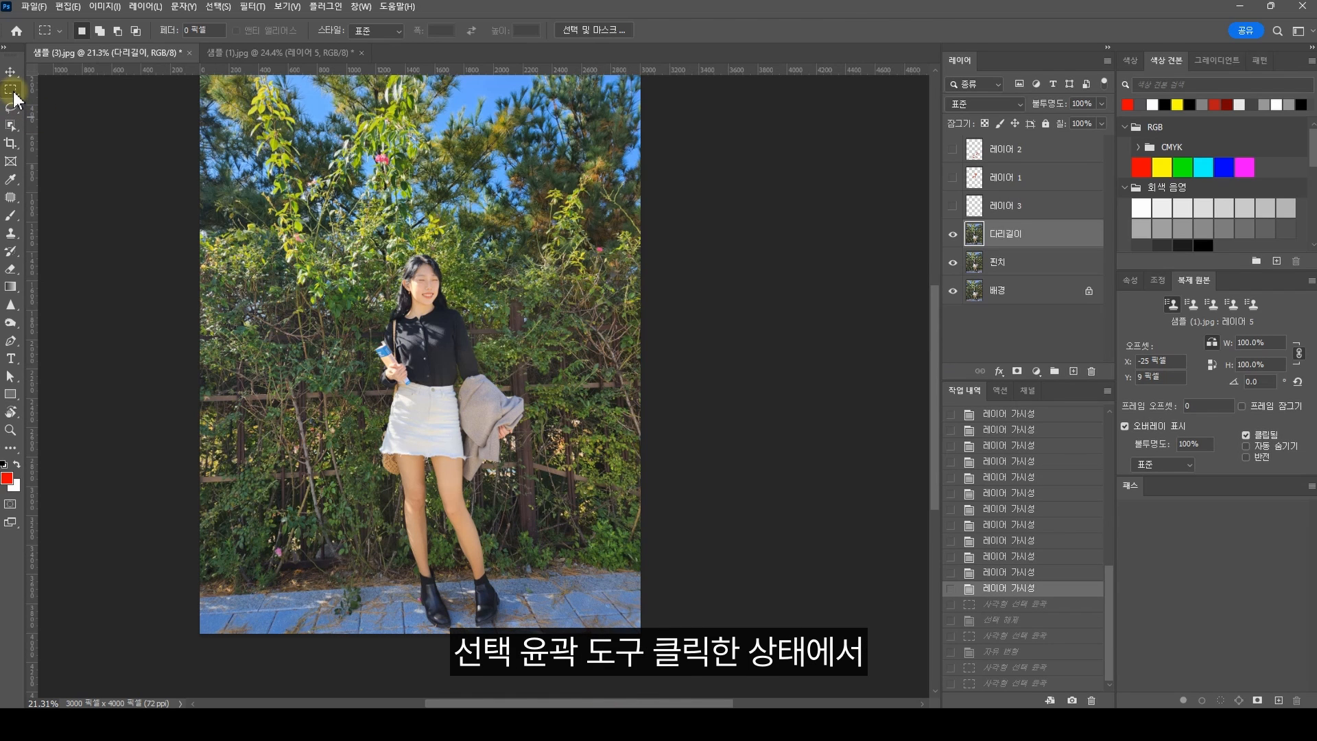
# Step: Select the full-width pavement strip around the boots, compress it upward to about 81.49% height with Free Transform, and deselect
pyautogui.moveTo(685, 657); pyautogui.dragTo(99, 591)
pyautogui.hotkey('ctrl', 't')
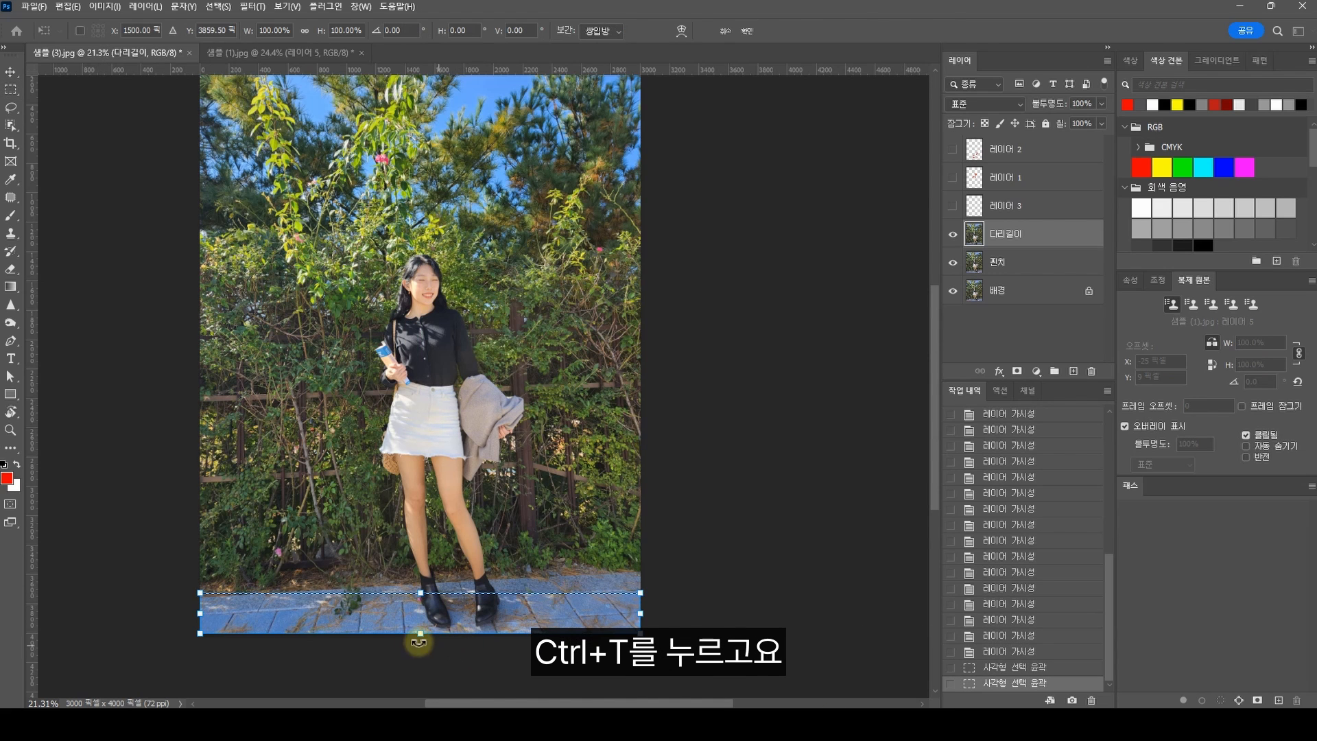
pyautogui.moveTo(420, 640); pyautogui.dragTo(420, 625)
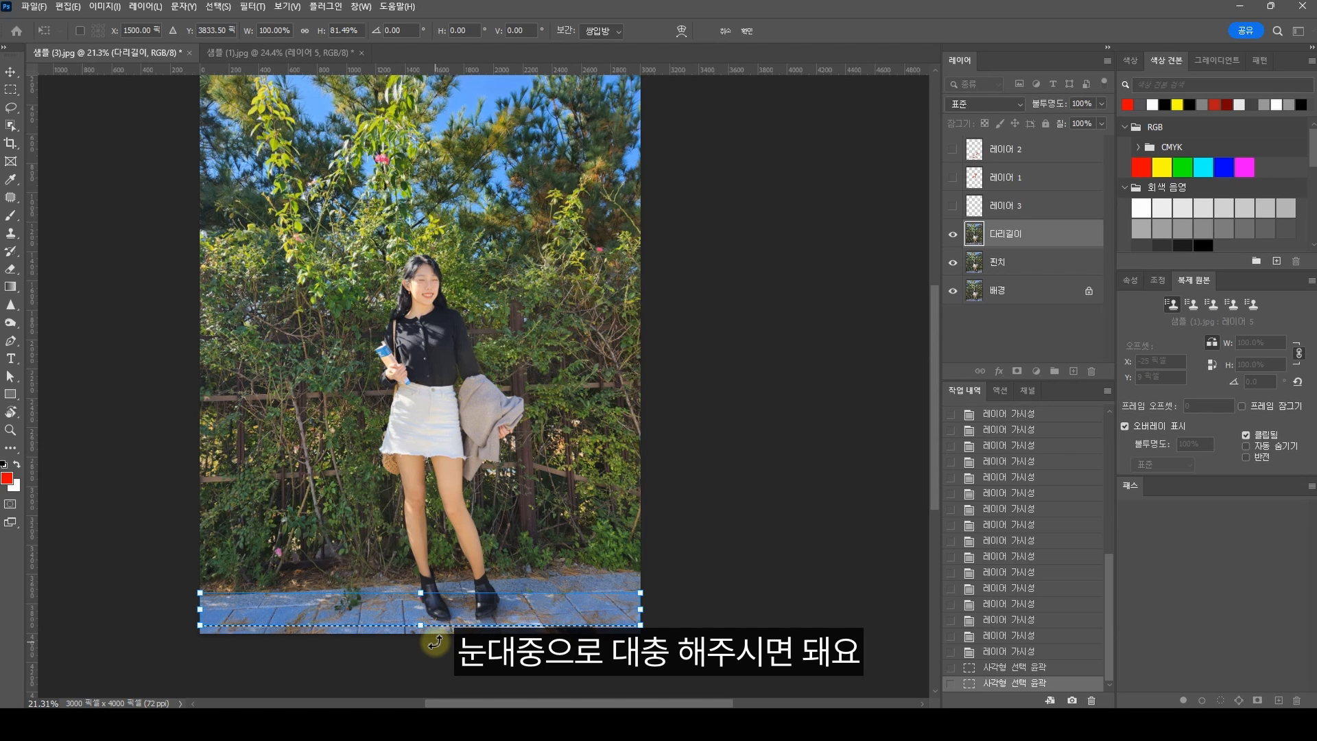
pyautogui.press('Return')
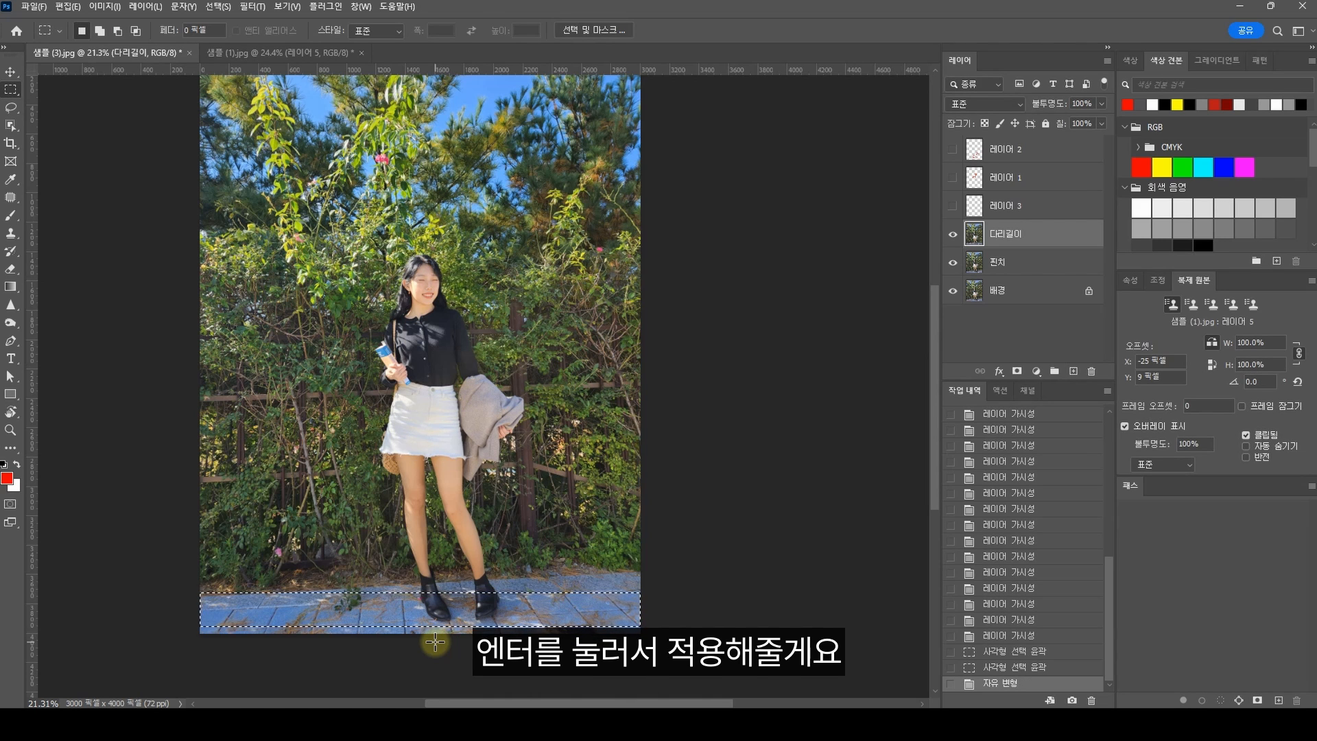
pyautogui.hotkey('ctrl', 'd')
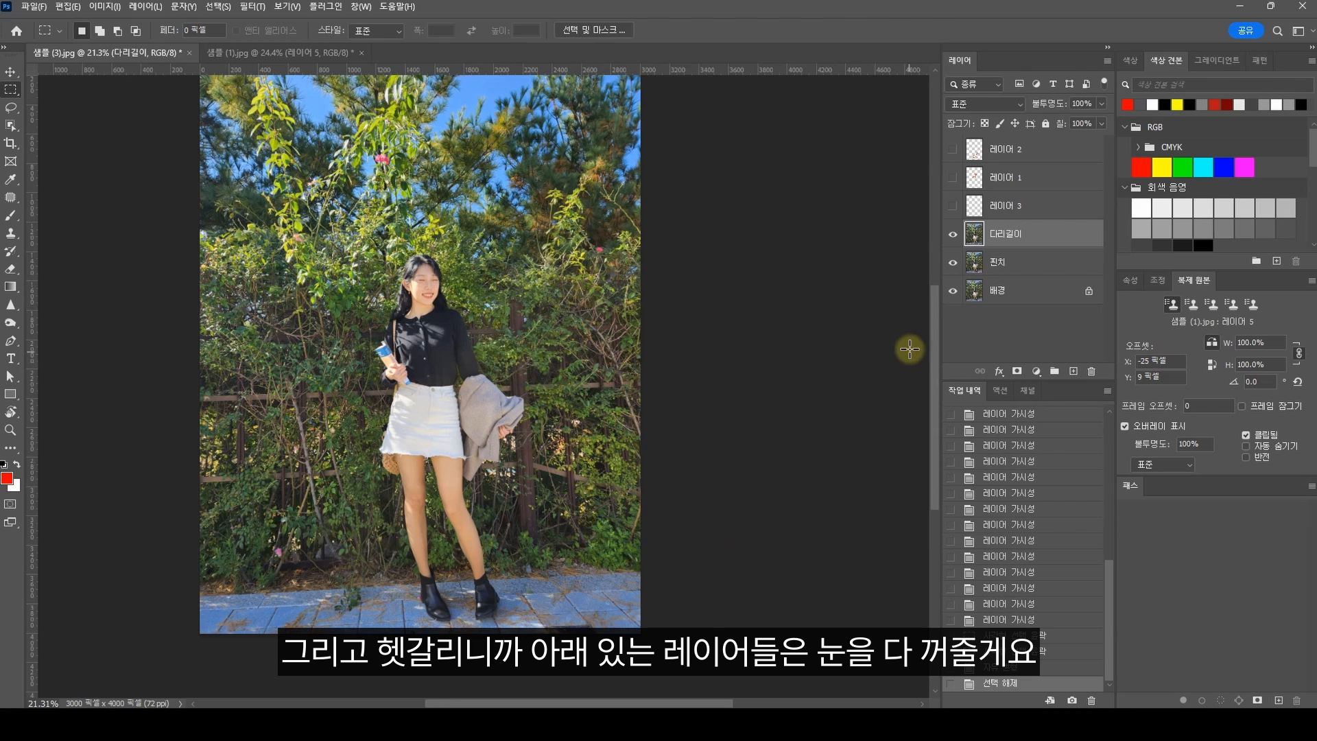
# Step: Hide the 핀치 and 배경 layers, stretch the full-width area below the knees down over the empty strip with Free Transform, and deselect
pyautogui.click(953, 262)
pyautogui.click(953, 290)
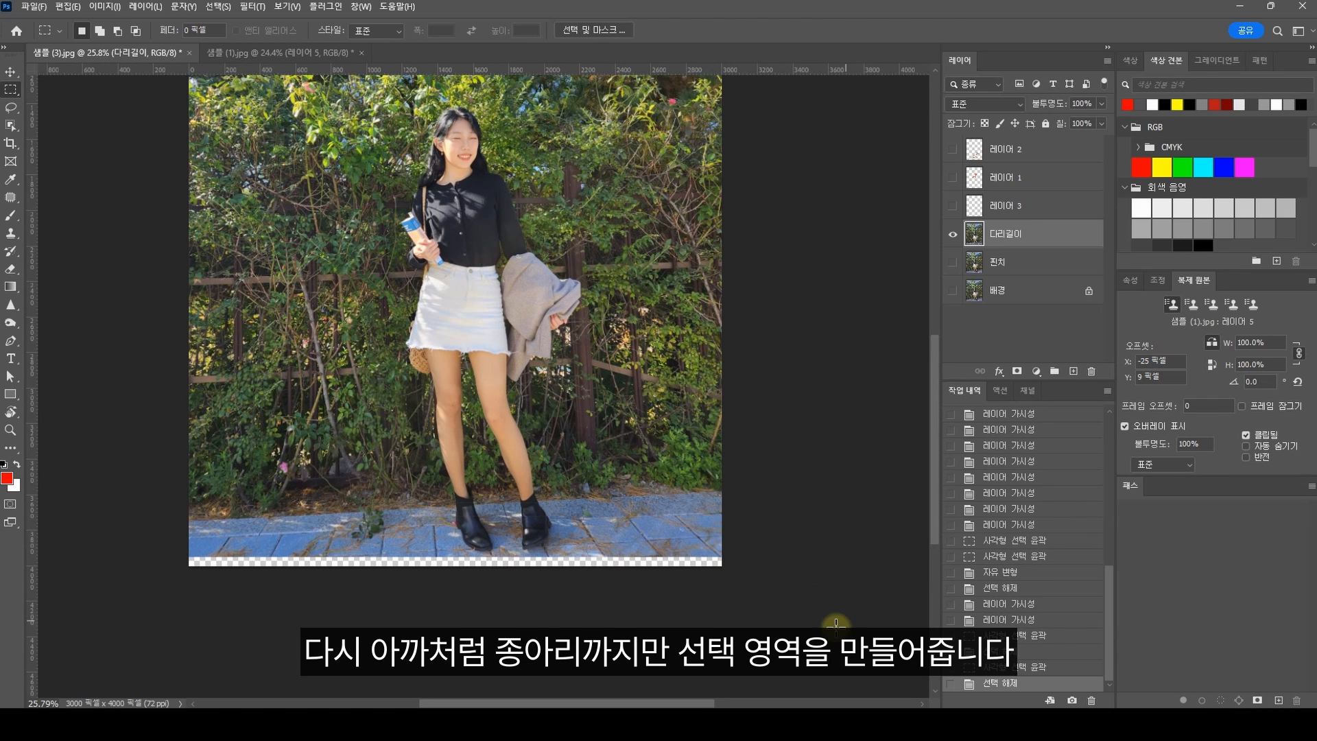
pyautogui.moveTo(836, 624); pyautogui.dragTo(118, 420)
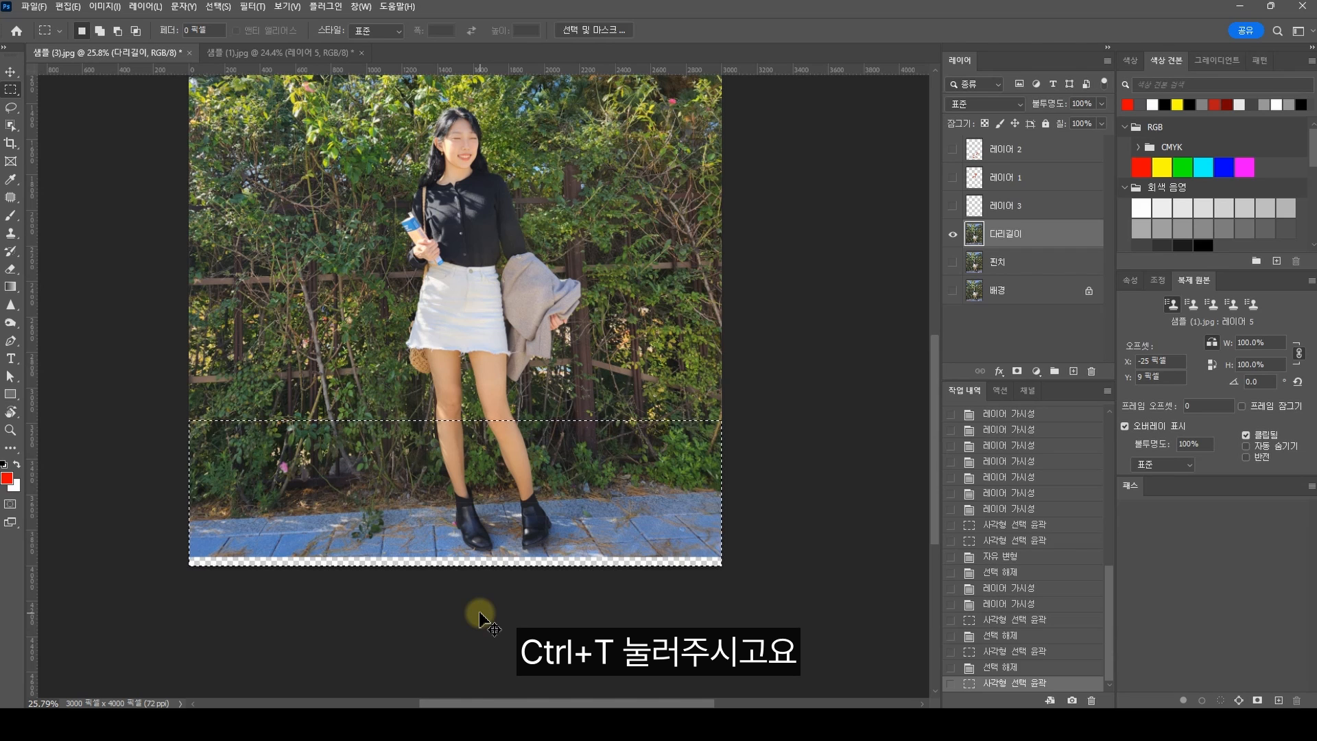
pyautogui.hotkey('ctrl', 't')
pyautogui.moveTo(455, 567); pyautogui.dragTo(454, 576)
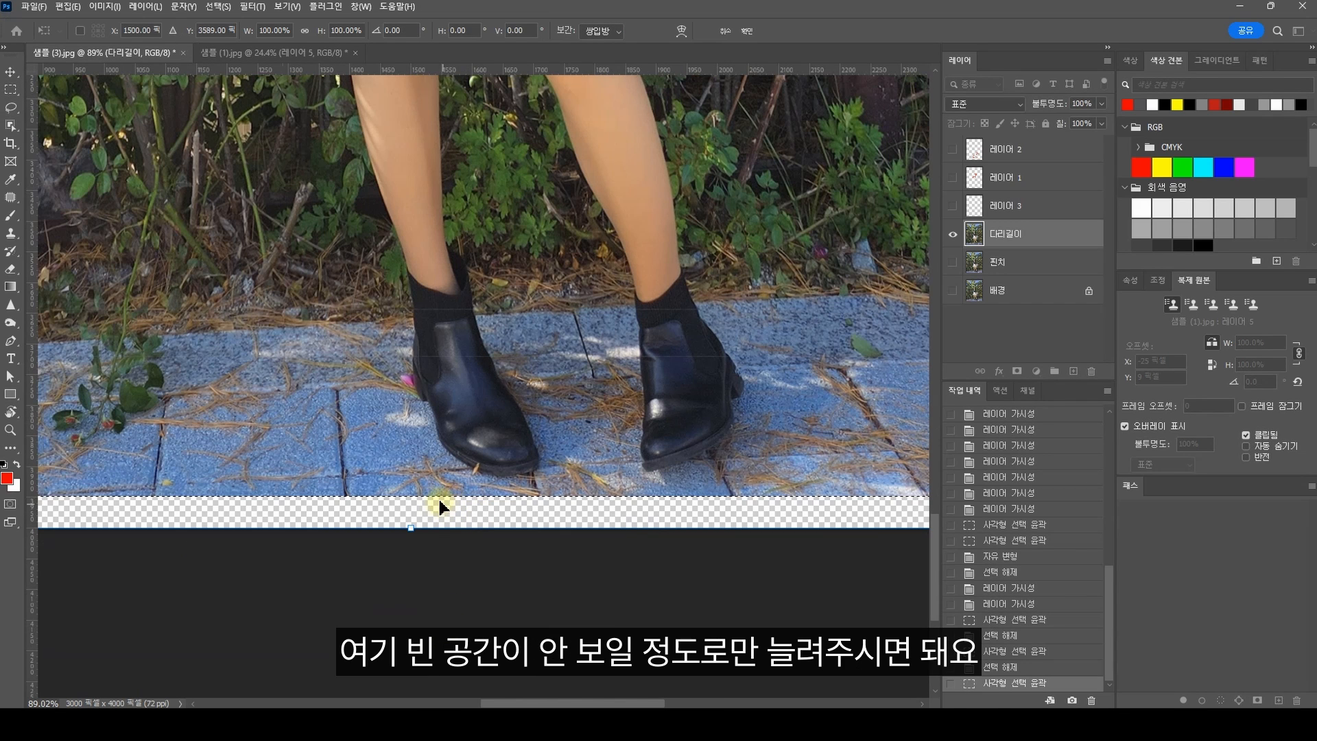
pyautogui.moveTo(412, 533); pyautogui.dragTo(411, 561)
pyautogui.press('Return')
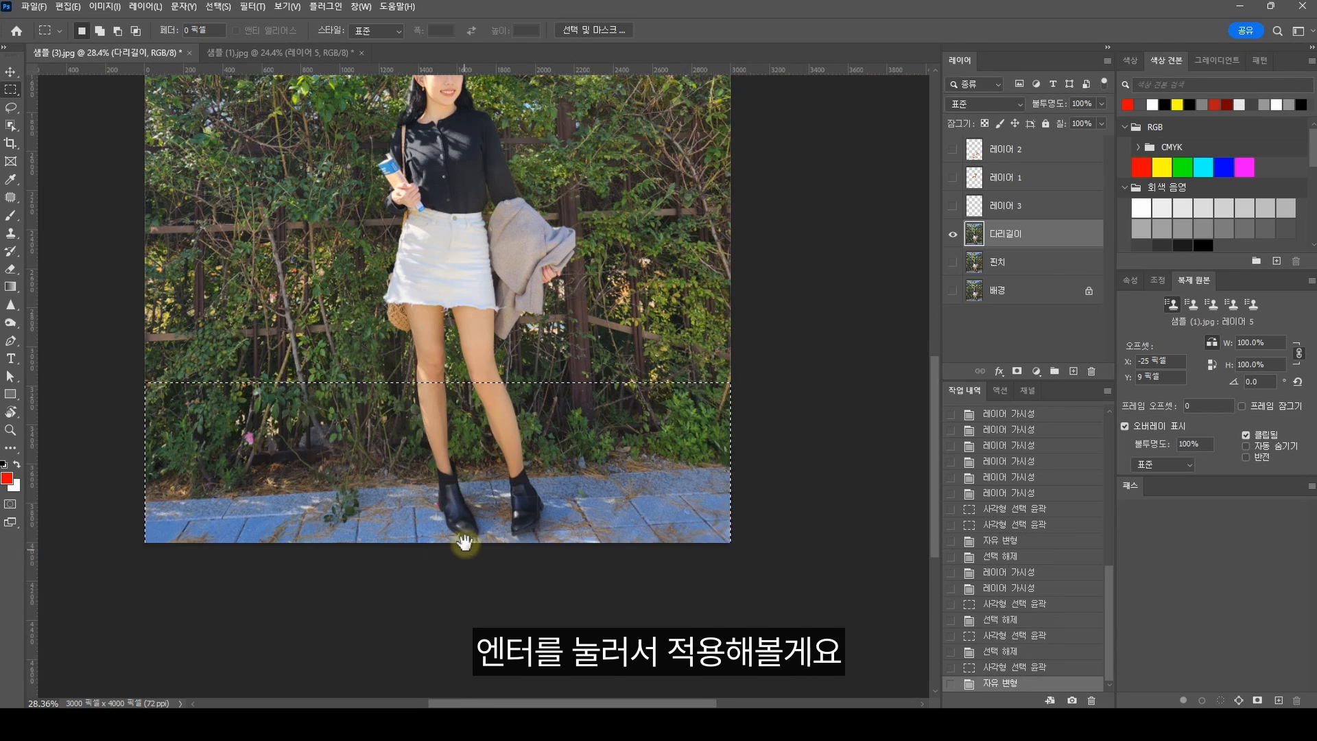
pyautogui.moveTo(465, 542); pyautogui.dragTo(475, 571)
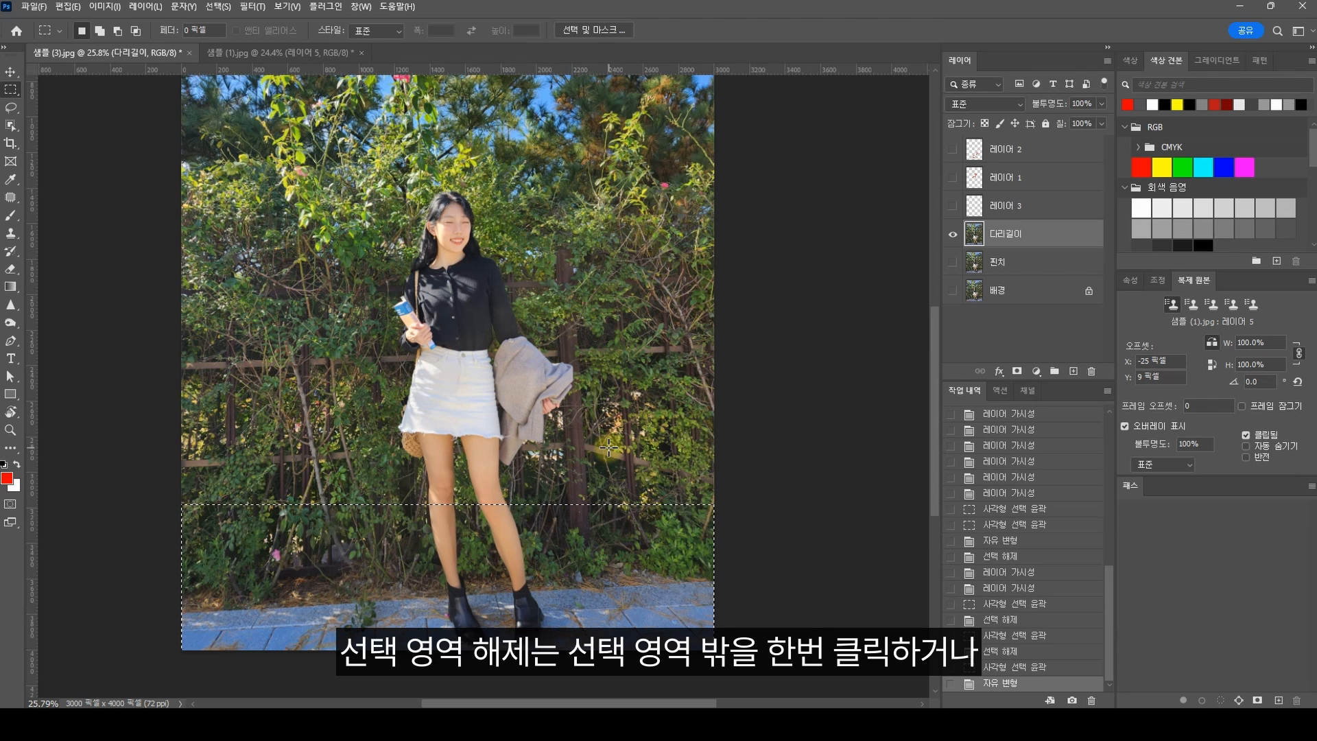
pyautogui.click(609, 447)
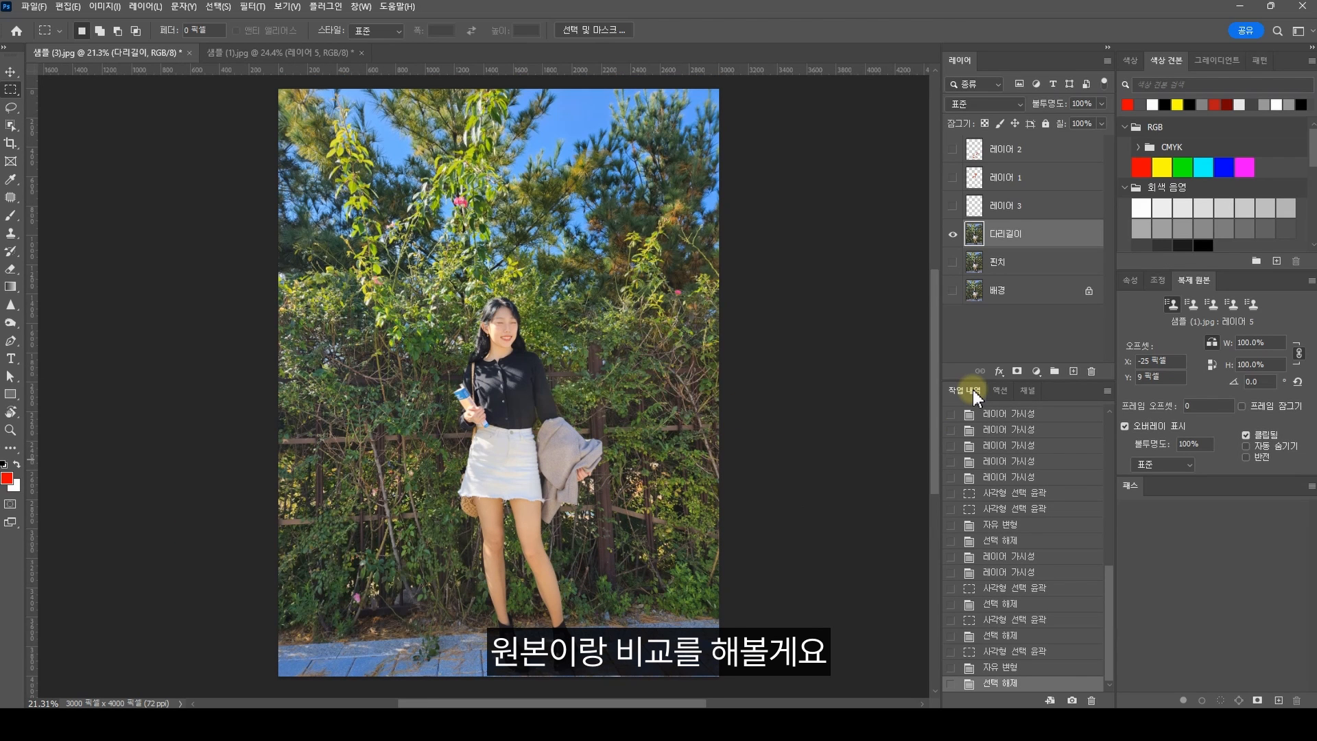
# Step: Show the 배경 layer and toggle the 다리길이 layer's visibility to compare the original with the retouched body proportions
pyautogui.click(981, 296)
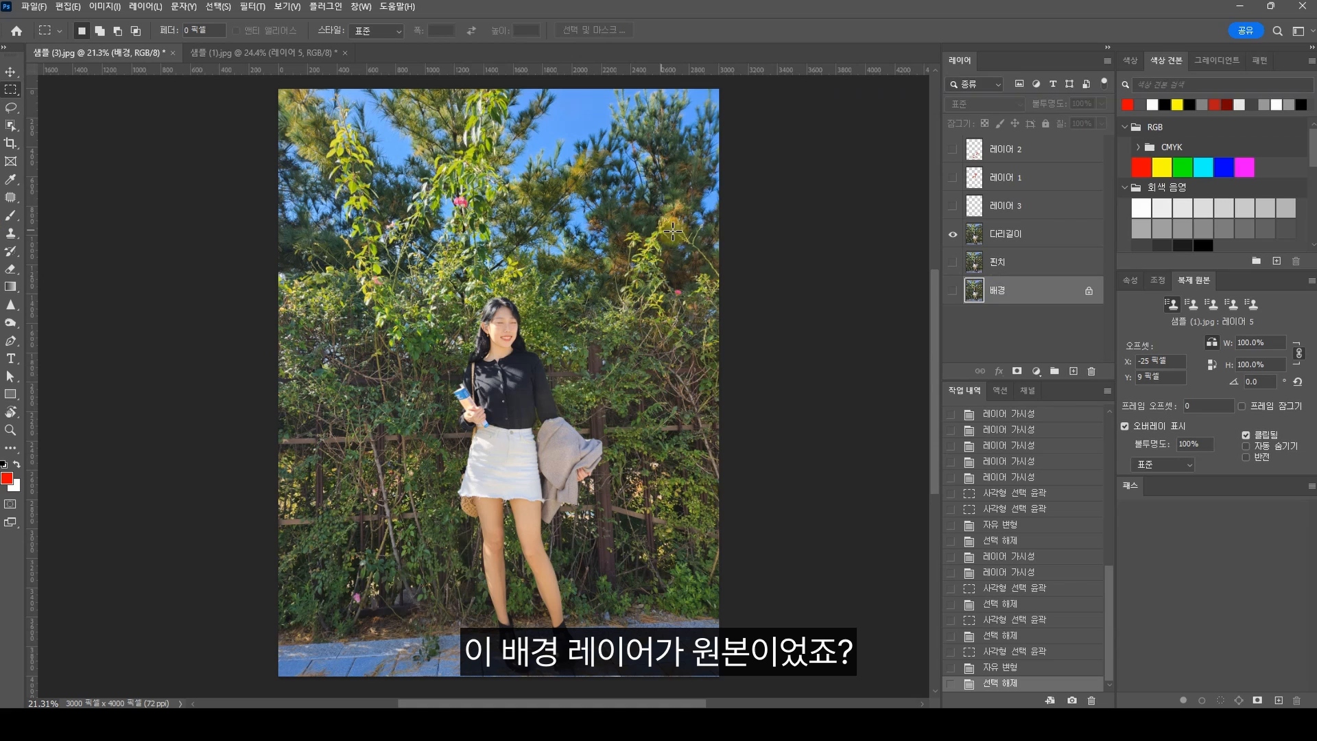
pyautogui.click(953, 291)
pyautogui.click(986, 241)
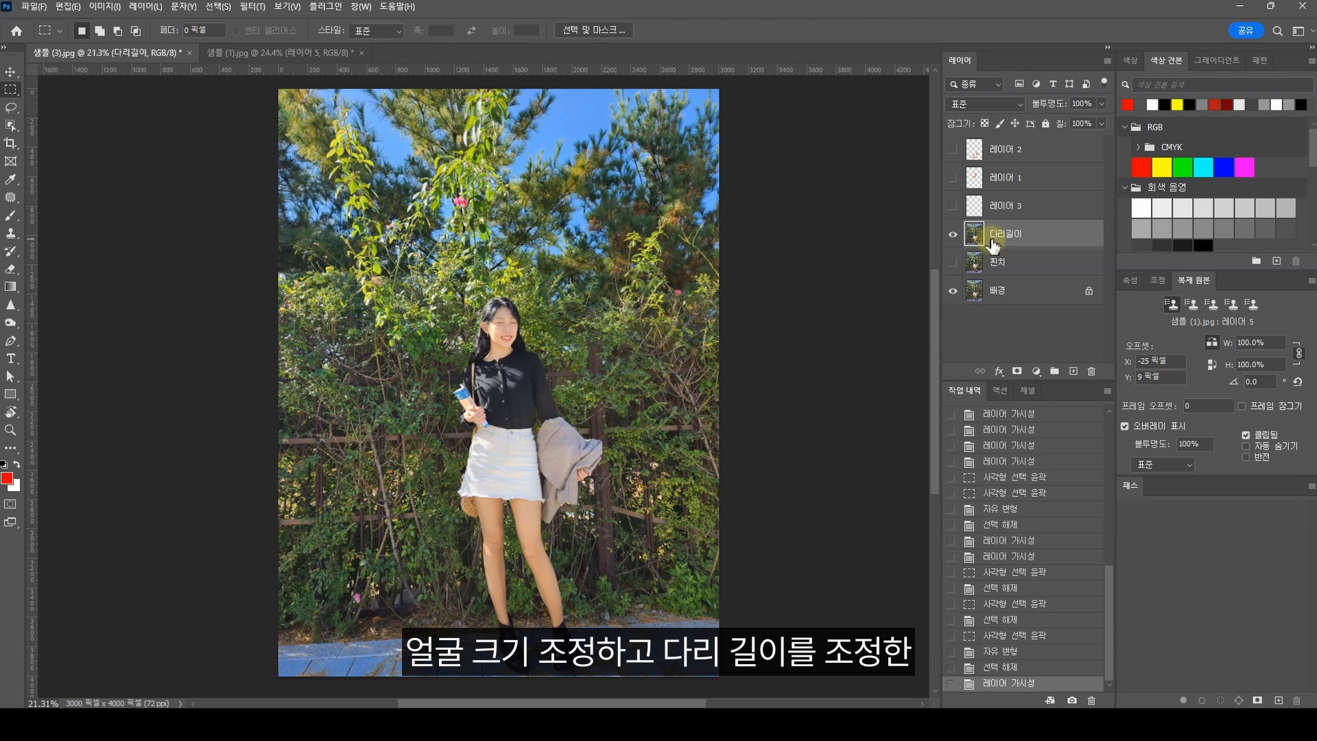
pyautogui.click(953, 234)
pyautogui.click(954, 235)
pyautogui.click(954, 235)
pyautogui.click(953, 235)
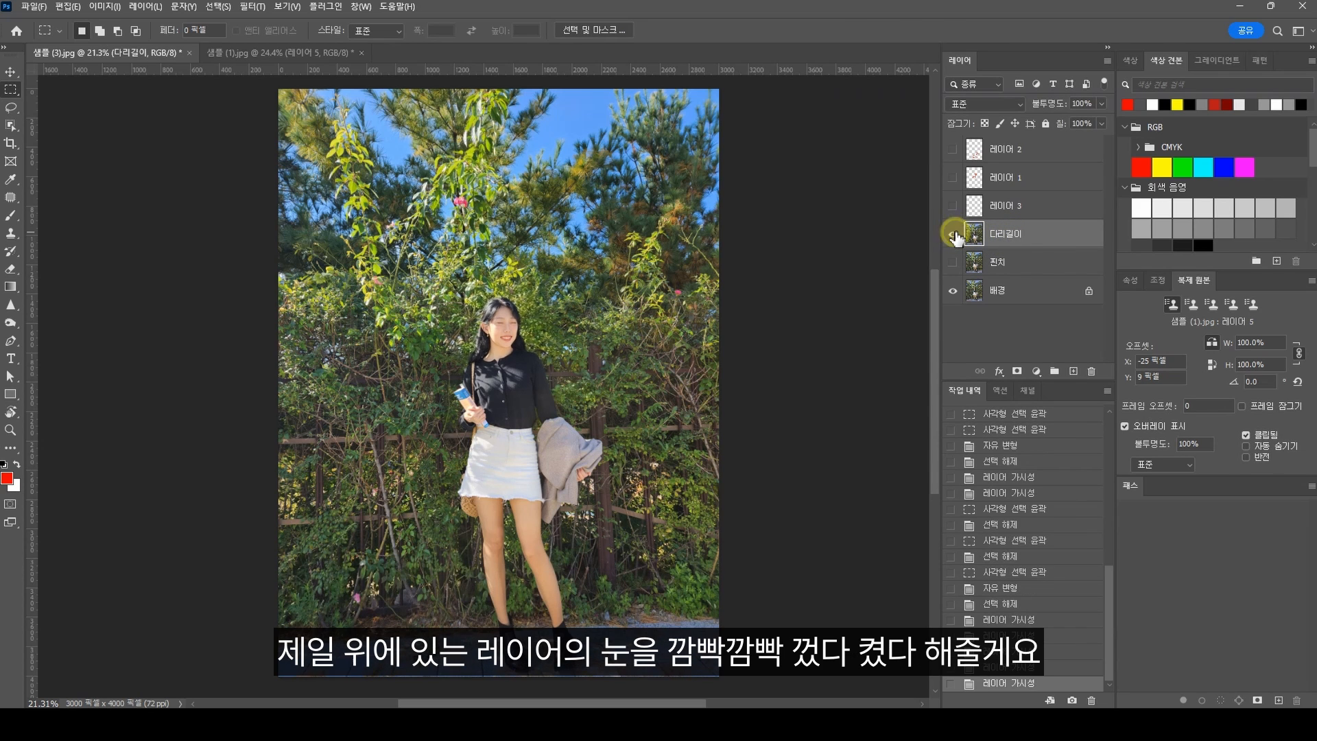
pyautogui.click(955, 234)
pyautogui.click(955, 235)
pyautogui.click(955, 235)
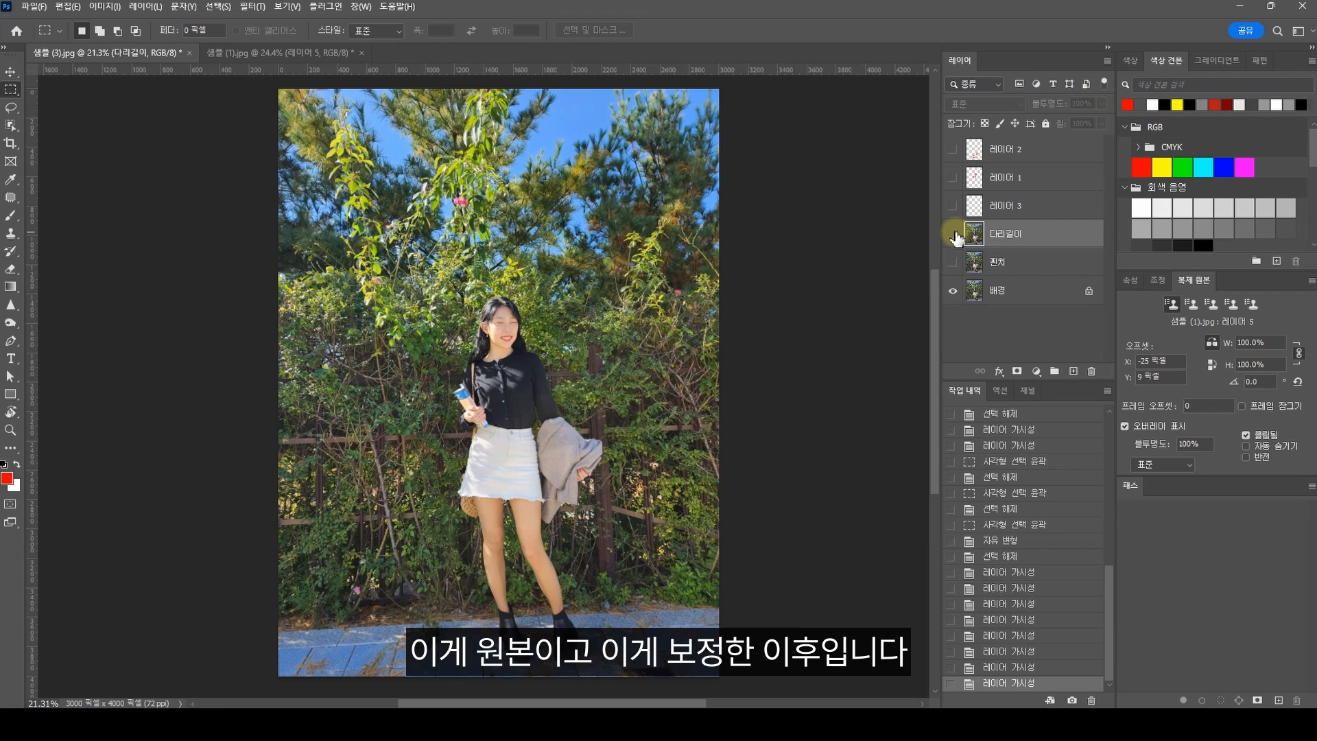
pyautogui.click(955, 235)
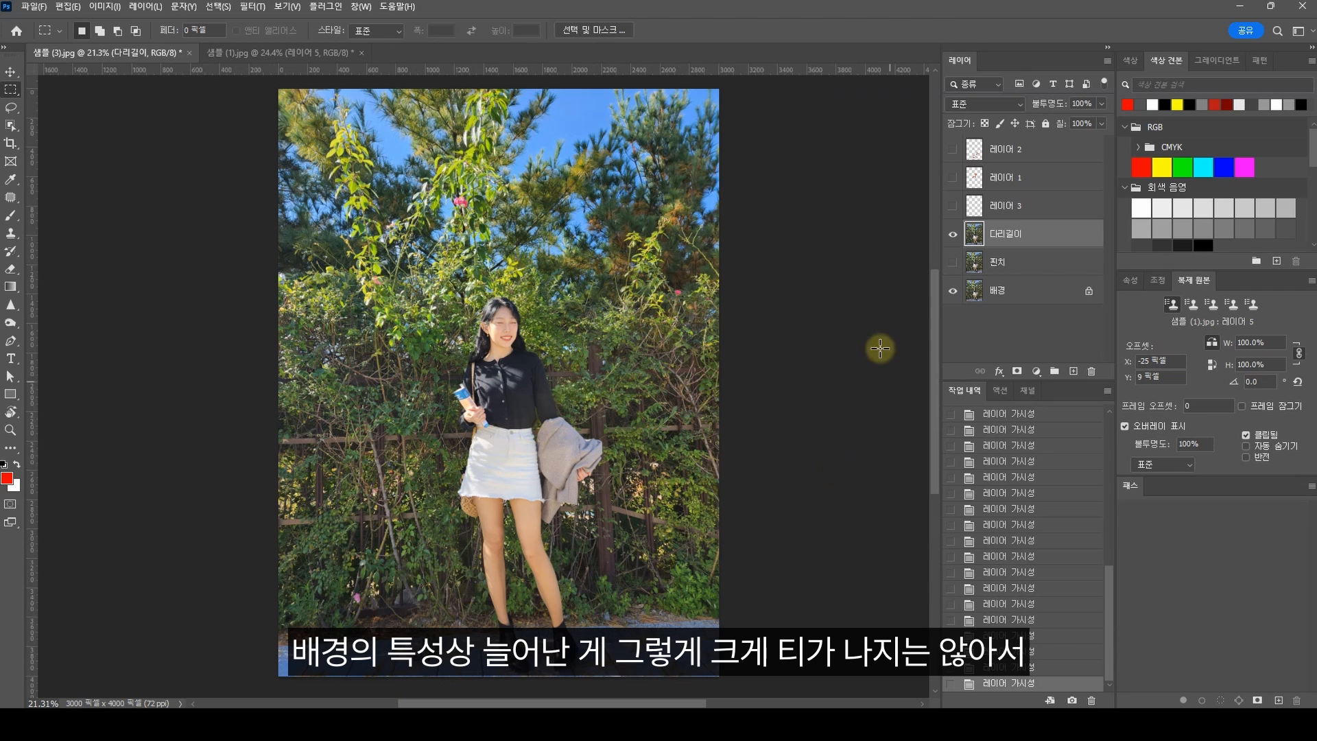
pyautogui.click(953, 234)
pyautogui.click(953, 234)
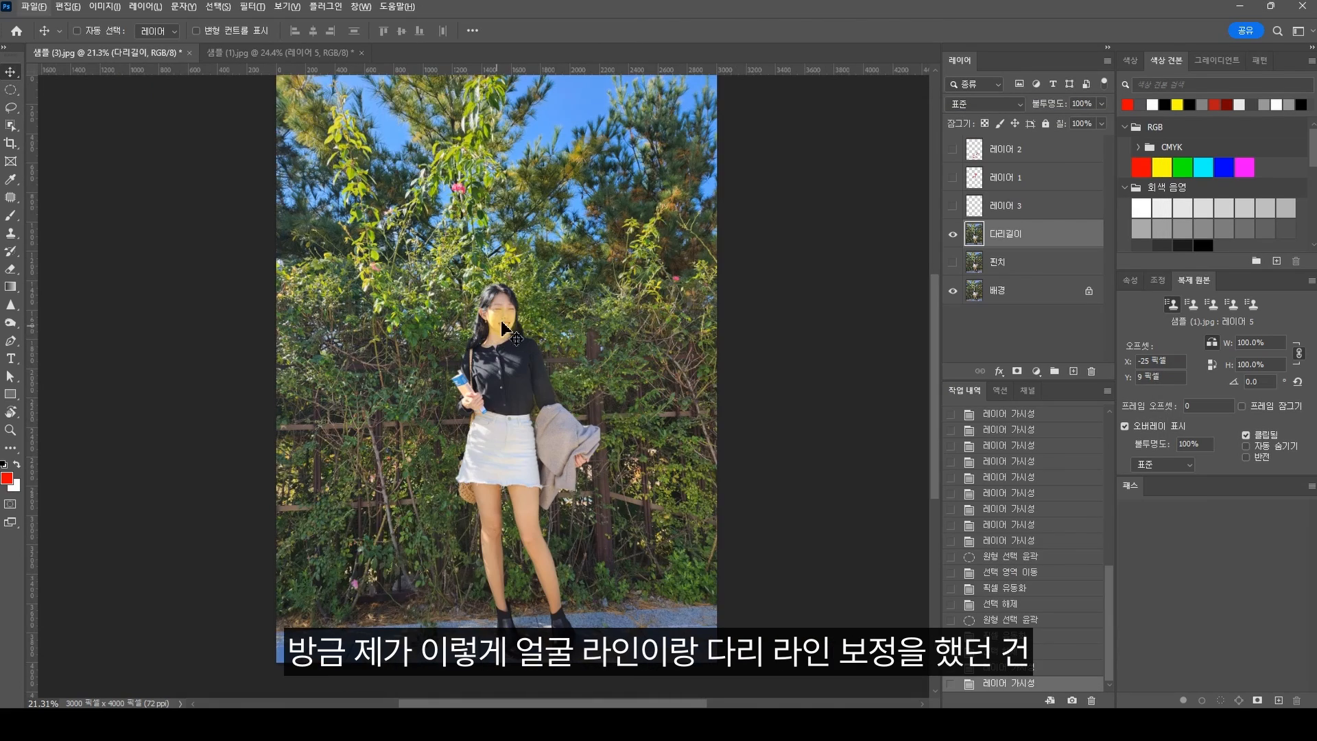
# Step: Open the Liquify filter on the 다리길이 layer and examine the Forward Warp tool around the woman's face
pyautogui.scroll(2, 507, 332)
pyautogui.scroll(-3, 552, 554)
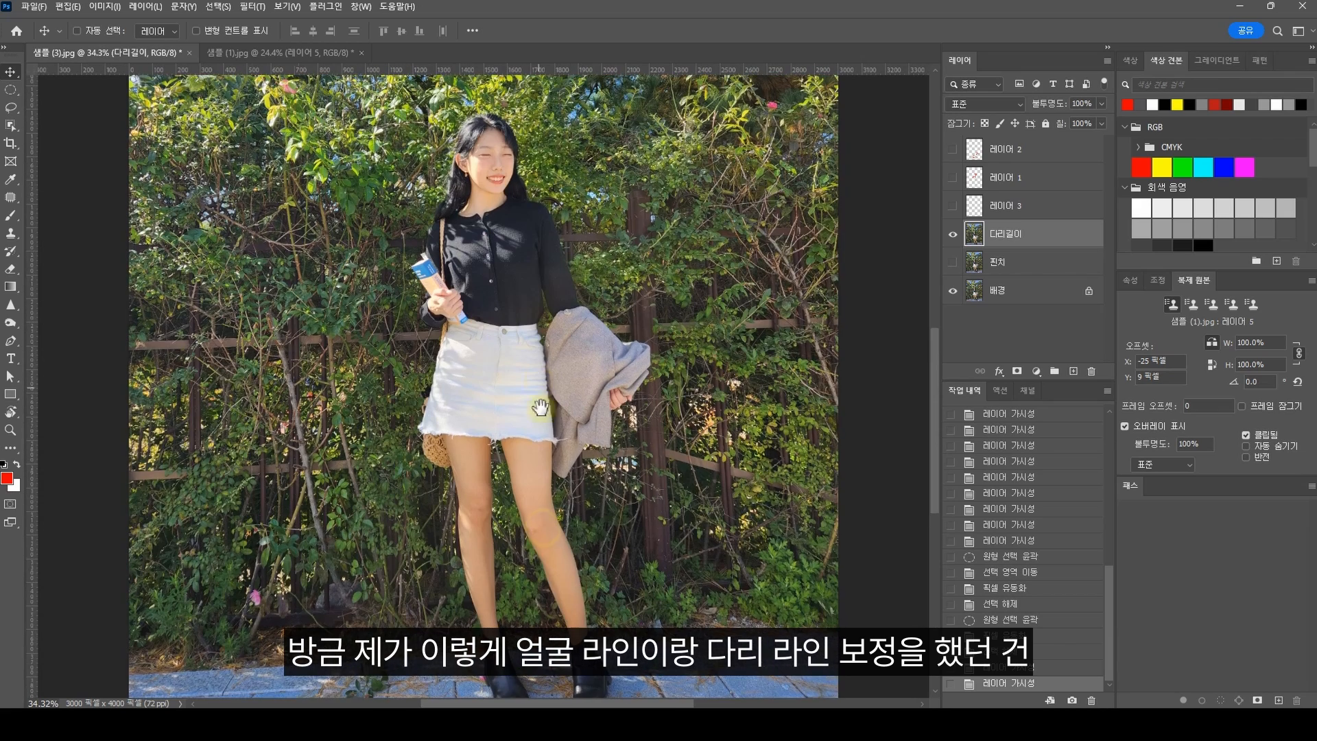
pyautogui.scroll(-1, 576, 528)
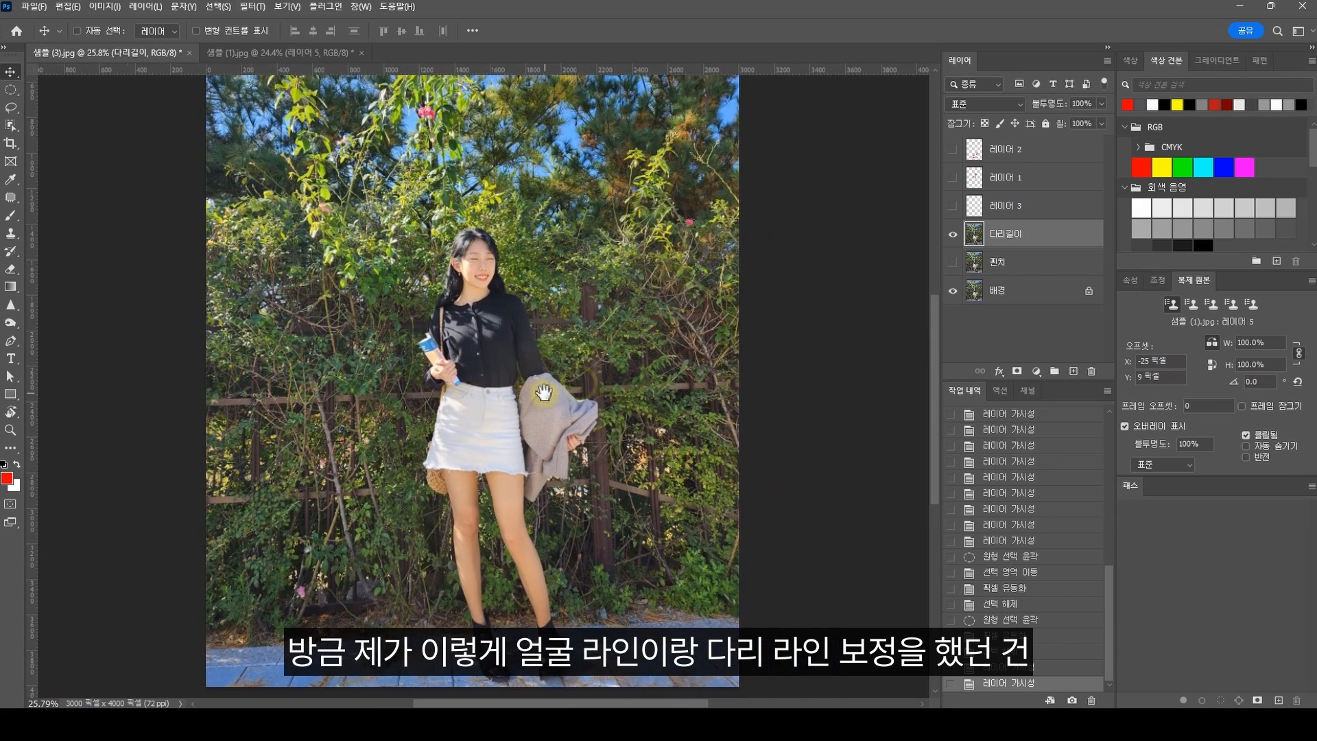
pyautogui.click(254, 7)
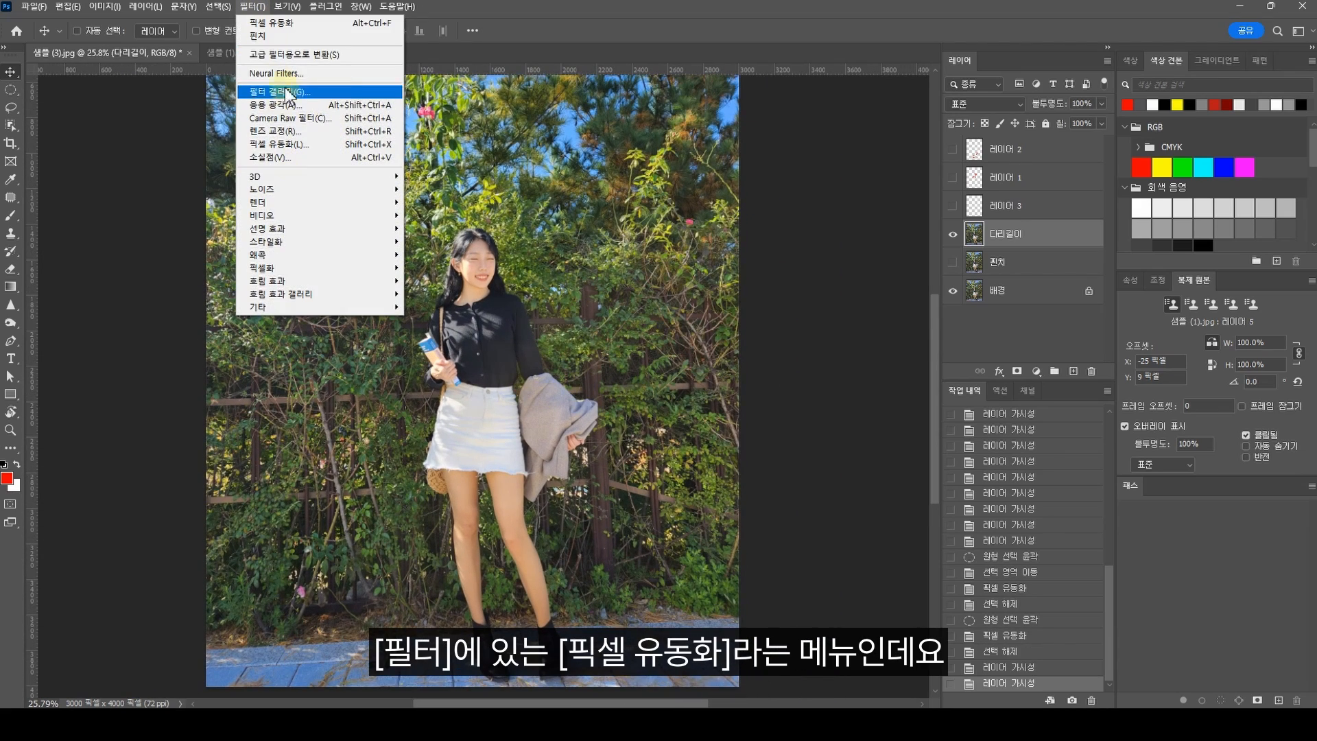
pyautogui.click(289, 144)
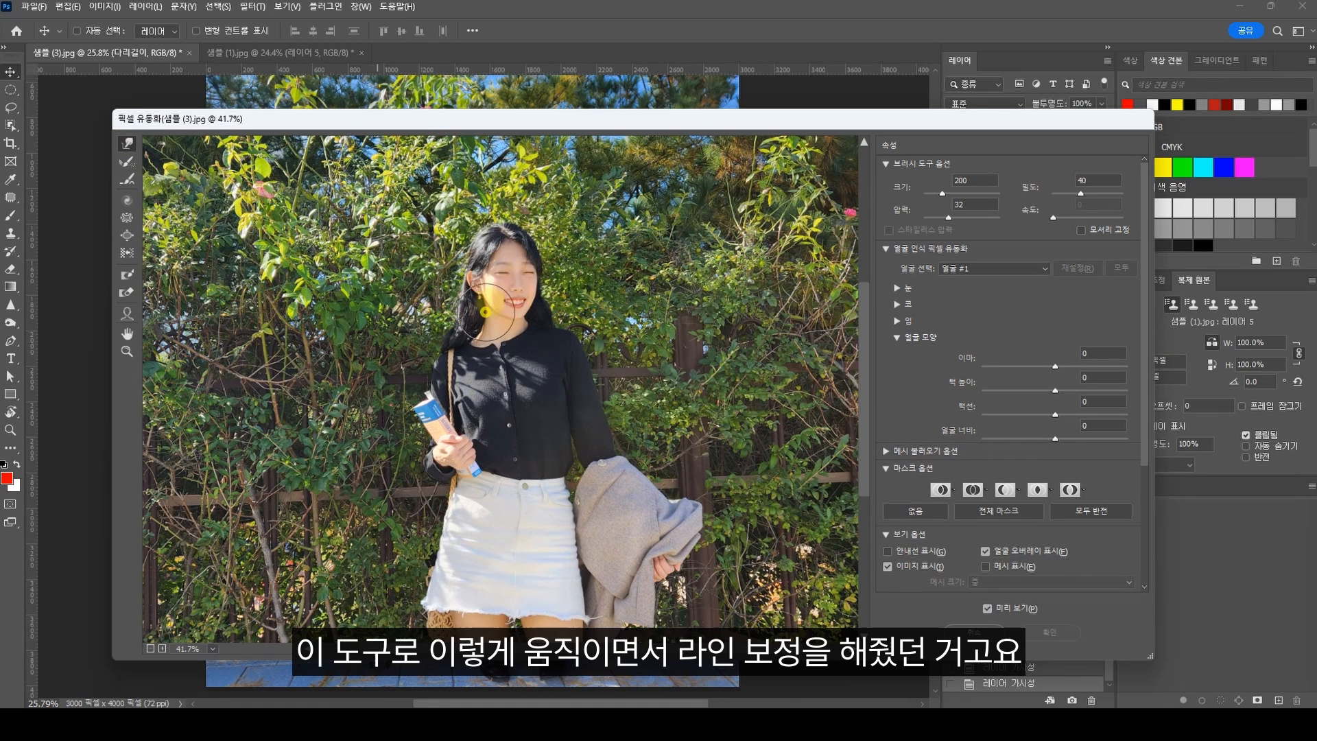
pyautogui.moveTo(488, 312)
pyautogui.mouseDown()
pyautogui.moveTo(508, 292)
pyautogui.moveTo(551, 294)
pyautogui.mouseUp()
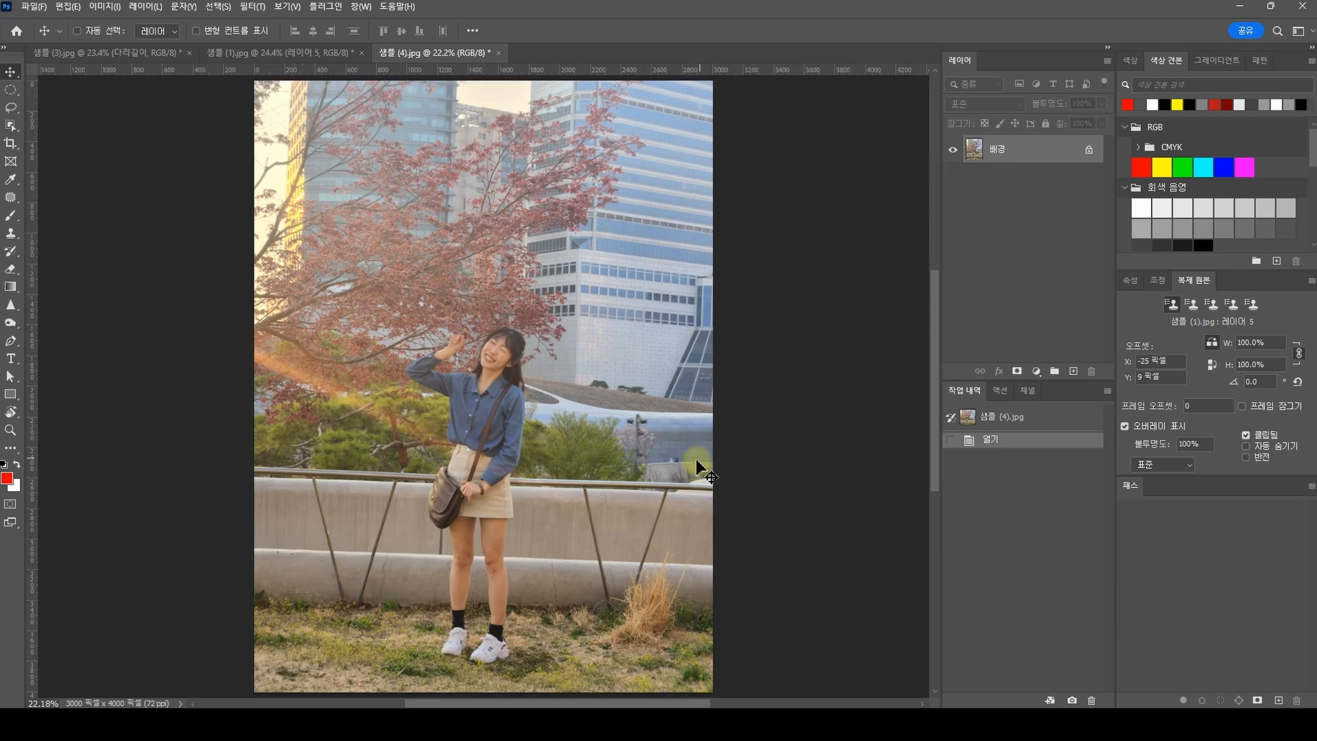
# Step: In 샘플 (4).jpg, select a circle around the woman's head, shrink it with the Pinch filter, and compare before and after
pyautogui.click(10, 91)
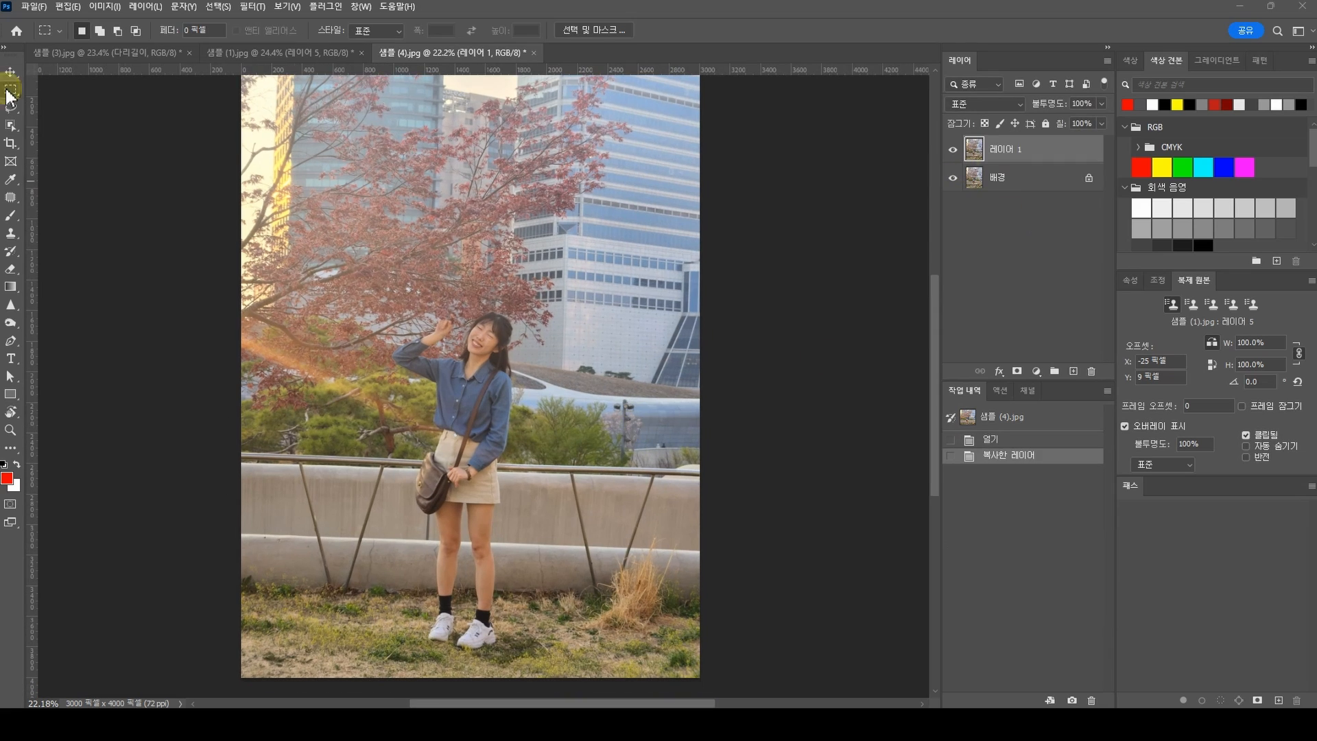
pyautogui.rightClick(10, 91)
pyautogui.click(65, 105)
pyautogui.moveTo(487, 328); pyautogui.dragTo(618, 417)
pyautogui.moveTo(532, 329); pyautogui.dragTo(526, 335)
pyautogui.click(252, 7)
pyautogui.moveTo(280, 253)
pyautogui.click(439, 364)
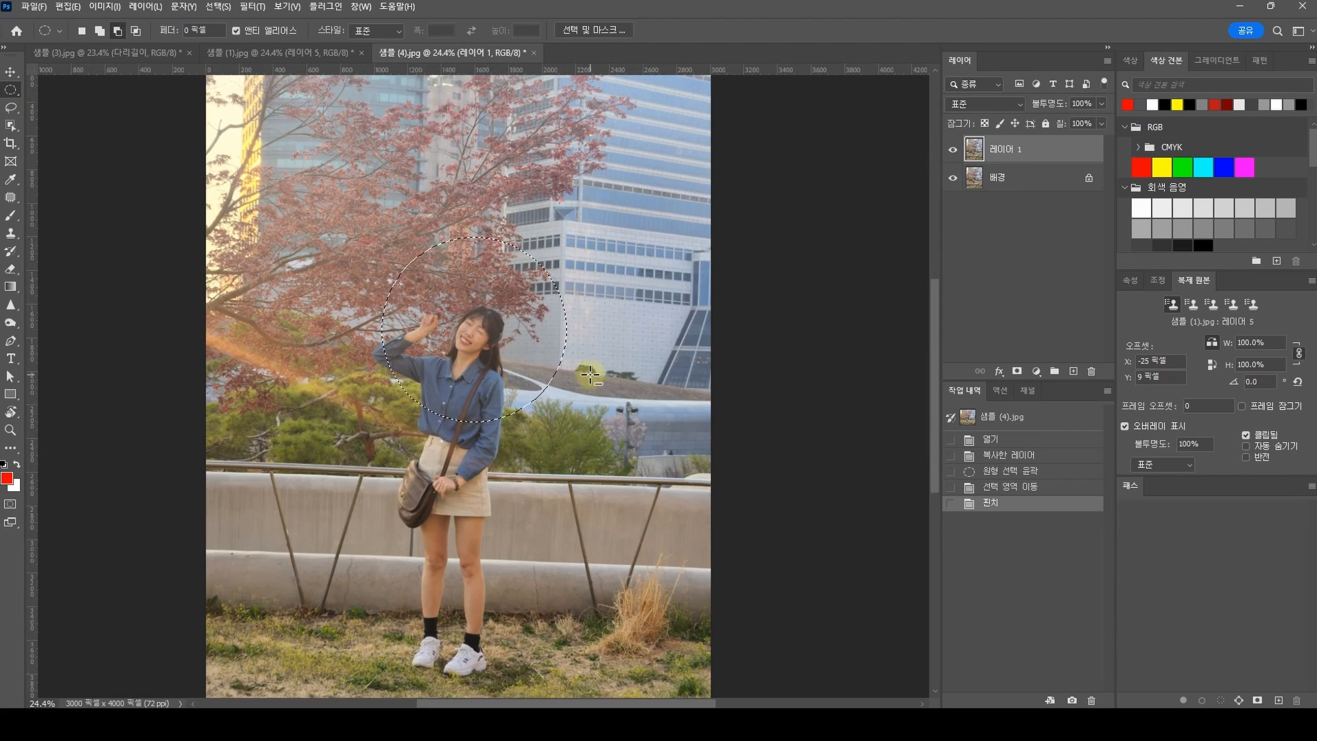
pyautogui.click(953, 149)
pyautogui.click(952, 149)
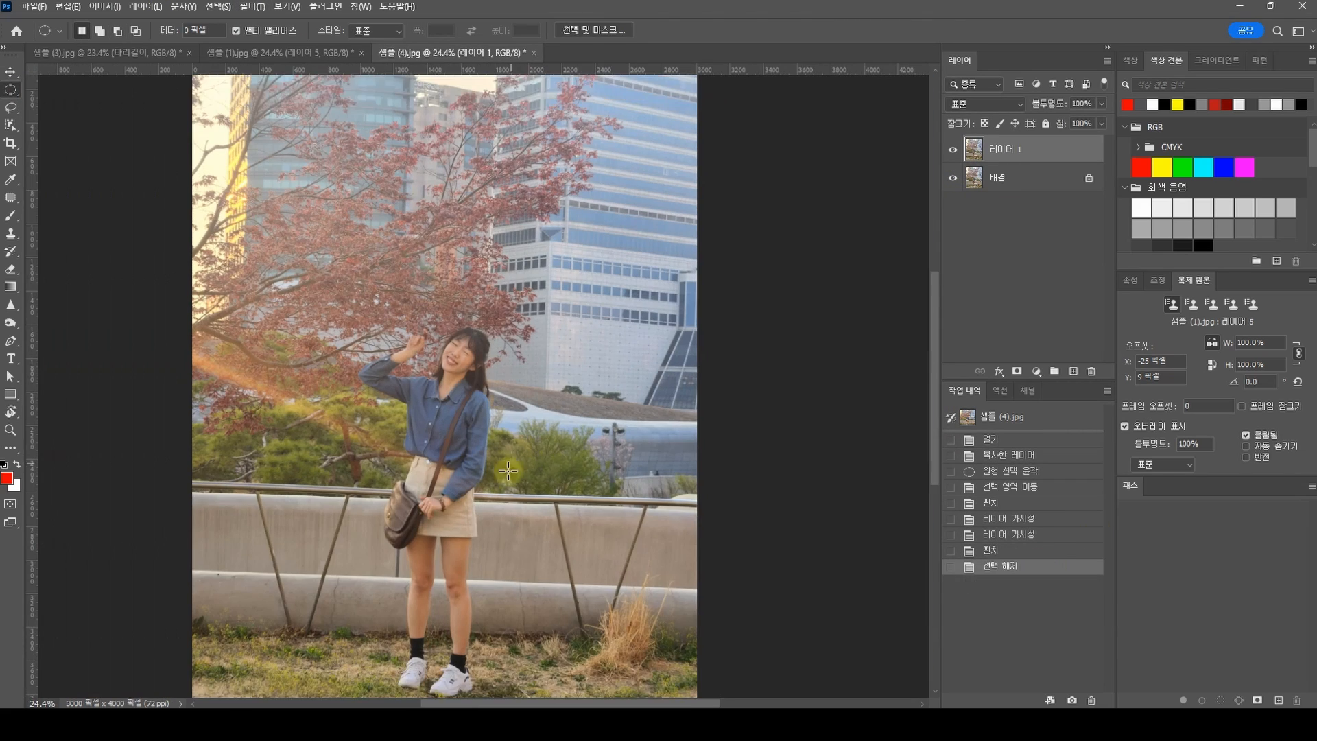
# Step: Duplicate the pinched layer and compress the full-width ground strip around the shoes slightly upward with Free Transform
pyautogui.hotkey('ctrl', 'j')
pyautogui.rightClick(11, 90)
pyautogui.click(65, 90)
pyautogui.scroll(-1, 480, 439)
pyautogui.moveTo(727, 614); pyautogui.dragTo(116, 542)
pyautogui.hotkey('ctrl', 't')
pyautogui.moveTo(423, 647); pyautogui.dragTo(423, 641)
pyautogui.press('Return')
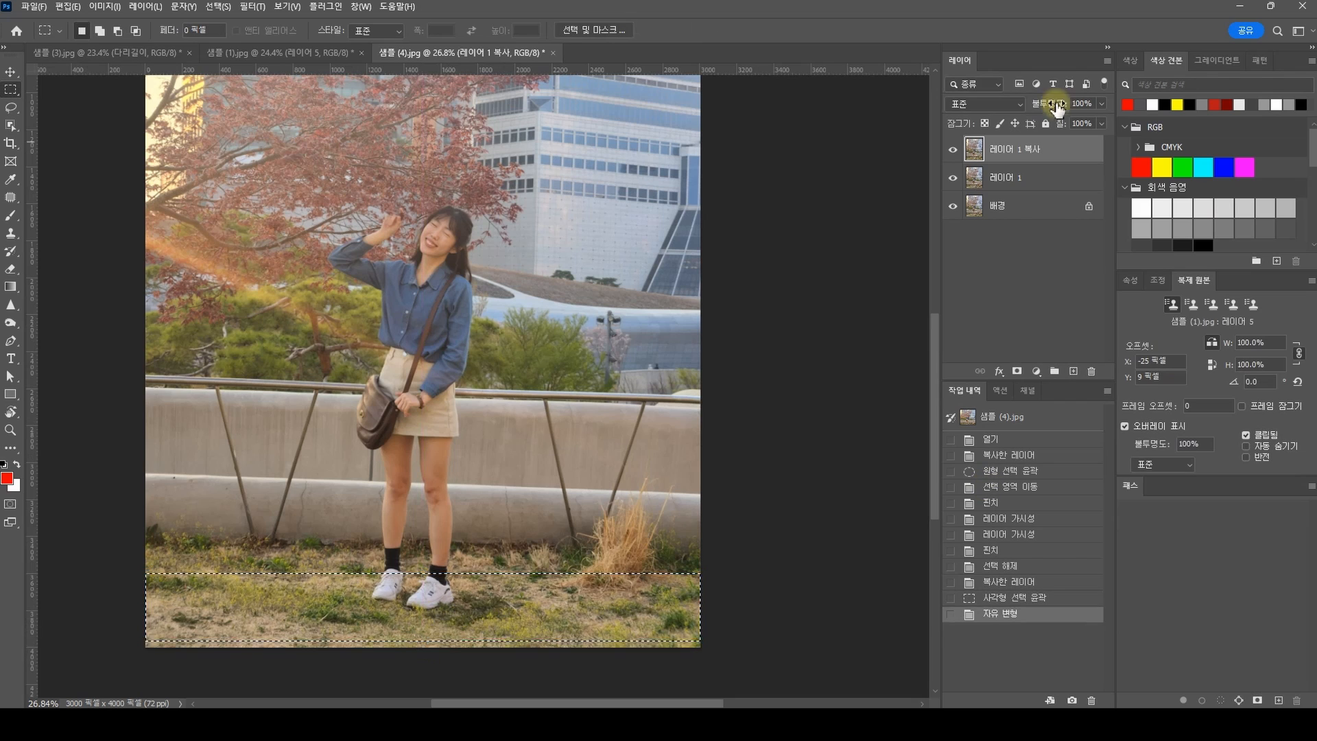
# Step: Hide the underlying layers, stretch the full-width area from about the knees down to the image's lower edge with Free Transform, and deselect
pyautogui.keyDown('alt'); pyautogui.click(953, 149); pyautogui.keyUp('alt')
pyautogui.hotkey('ctrl', 'd')
pyautogui.moveTo(759, 664); pyautogui.dragTo(97, 497)
pyautogui.hotkey('ctrl', 't')
pyautogui.moveTo(424, 567); pyautogui.dragTo(423, 588)
pyautogui.press('Return')
pyautogui.hotkey('ctrl', 'd')
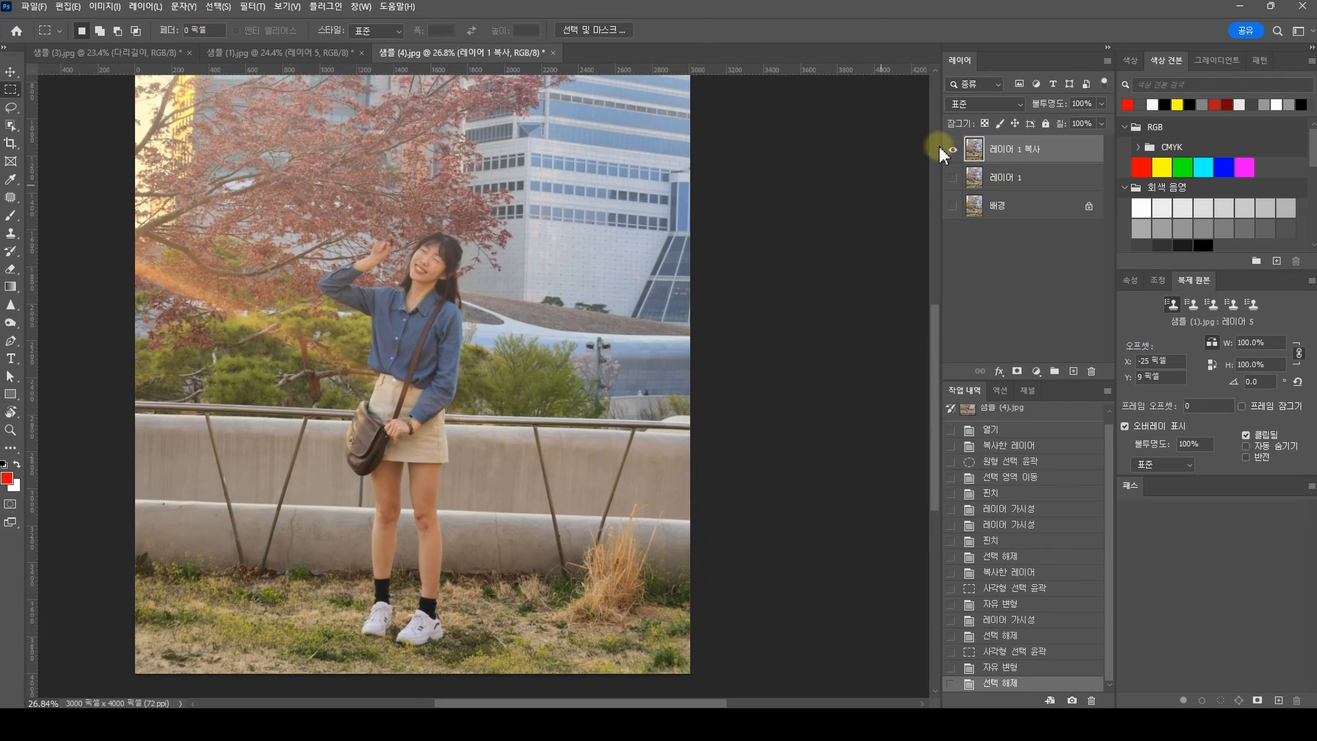
# Step: Show the hidden layers again, duplicate the leg-lengthened layer, and draw a circular selection around the woman's head
pyautogui.keyDown('alt'); pyautogui.click(953, 149); pyautogui.keyUp('alt')
pyautogui.click(953, 148)
pyautogui.scroll(-3, 447, 604)
pyautogui.hotkey('ctrl', 'j')
pyautogui.rightClick(10, 90)
pyautogui.click(65, 104)
pyautogui.moveTo(359, 267); pyautogui.dragTo(510, 419)
# Step: Refine the cheek and jawline with Liquify's Forward Warp tool, using brush sizes 90 and 100
pyautogui.hotkey('ctrl', 'shift', 'x')
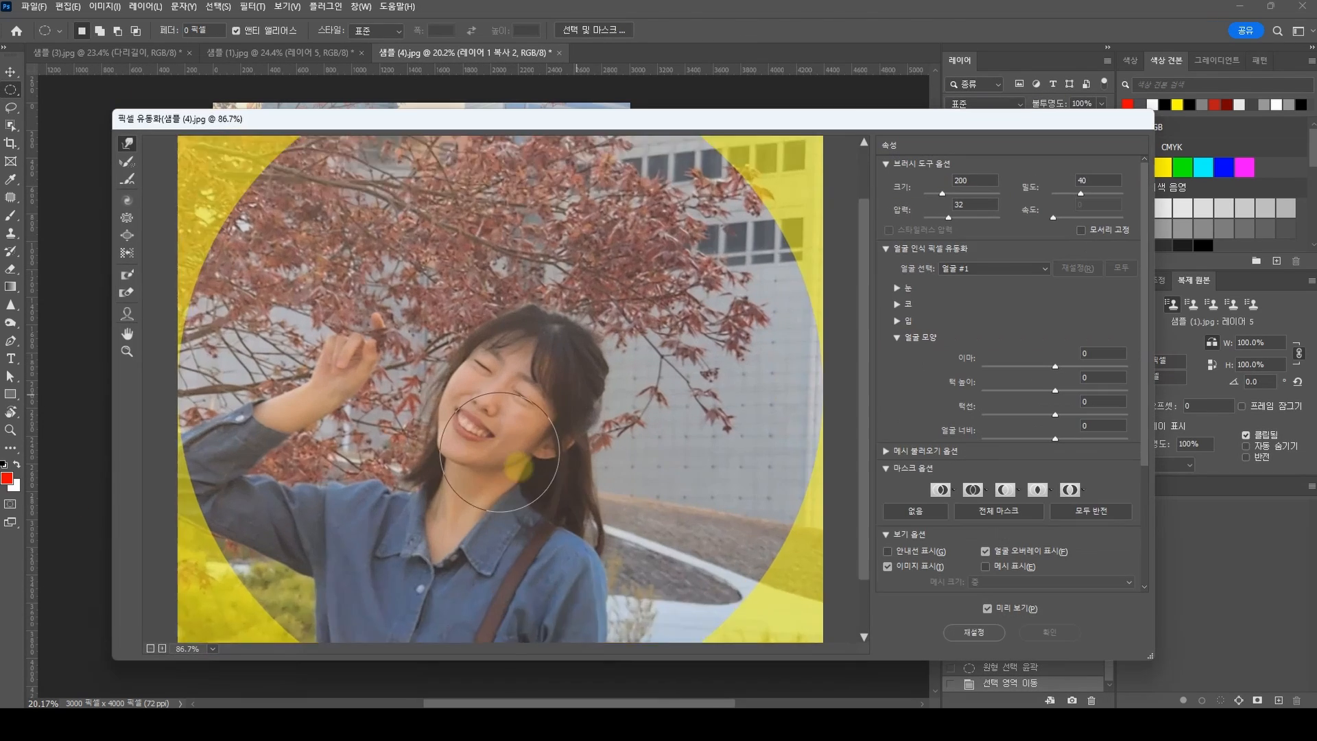
pyautogui.scroll(2, 508, 454)
pyautogui.press('[')
pyautogui.press('[')
pyautogui.press('[')
pyautogui.press('[')
pyautogui.press('[')
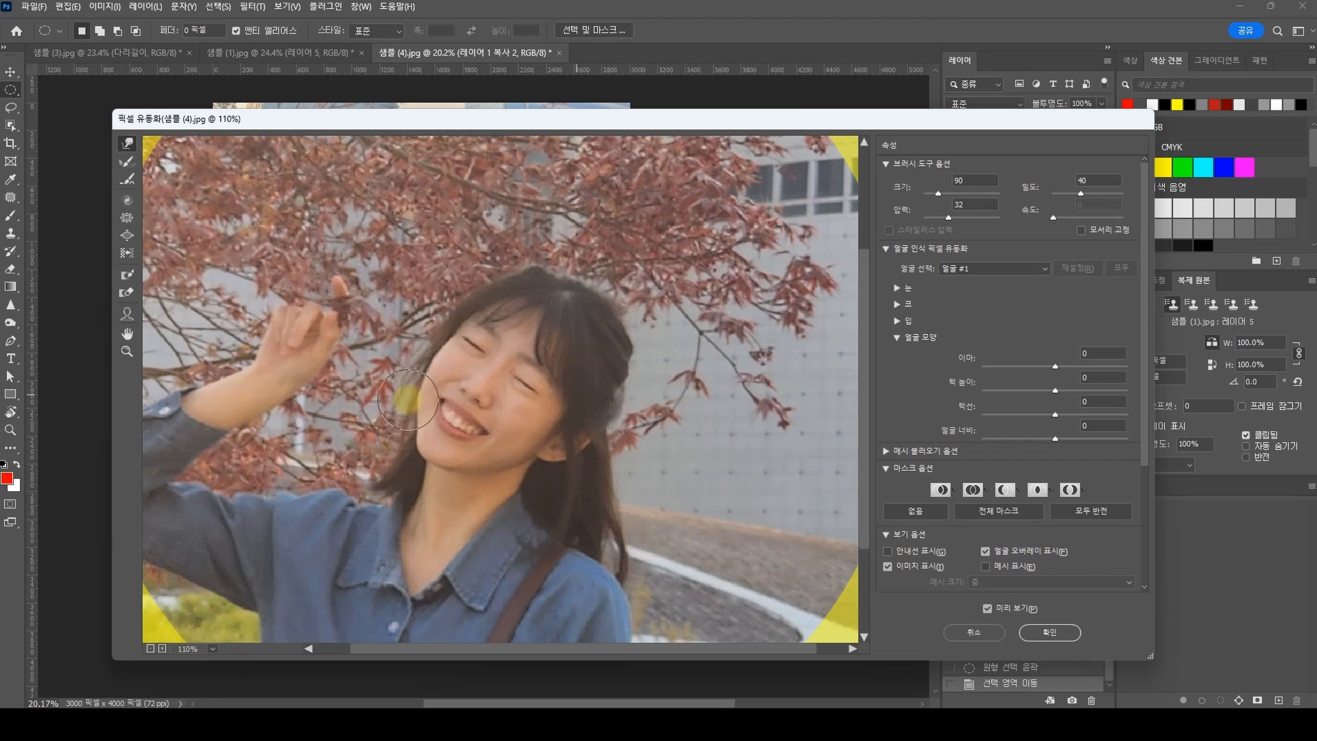
pyautogui.press(']')
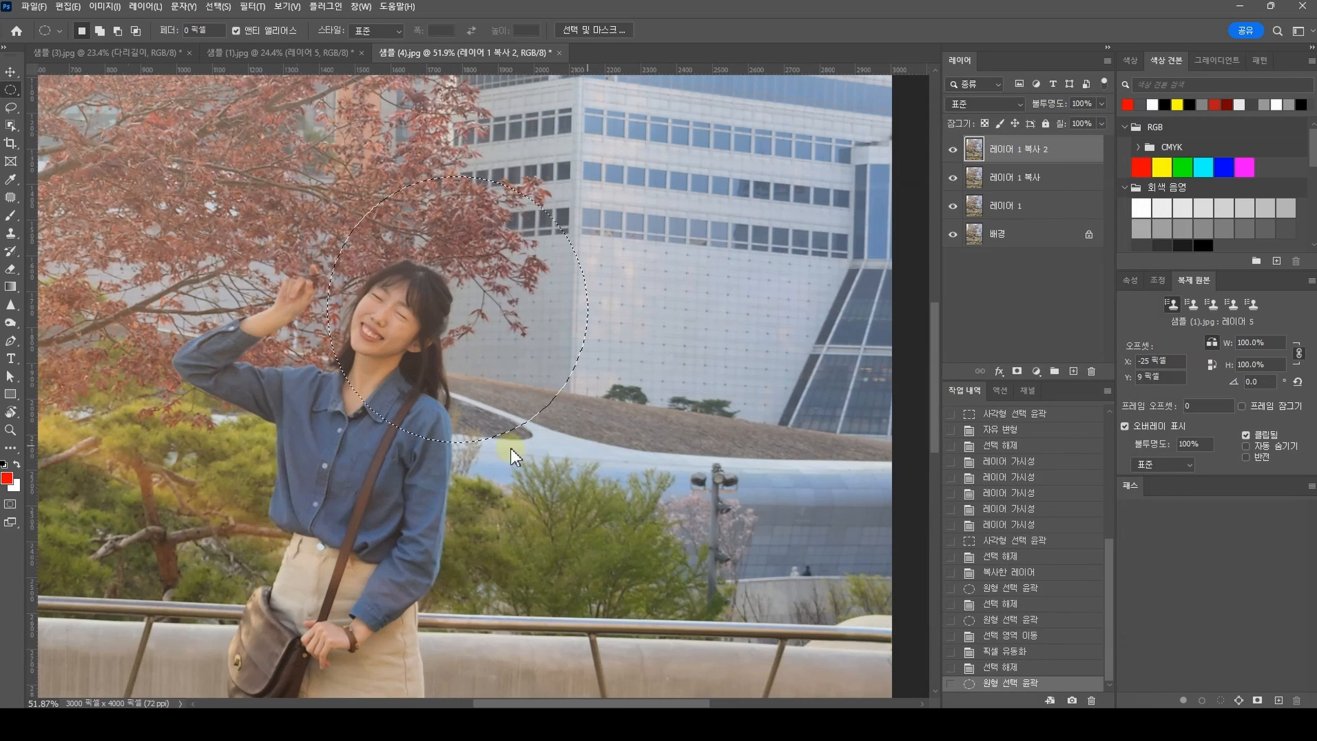
# Step: Reshape the hair at the crown and beside the neck with Liquify's Forward Warp tool at brush sizes 70 and 80
pyautogui.hotkey('ctrl', 'shift', 'x')
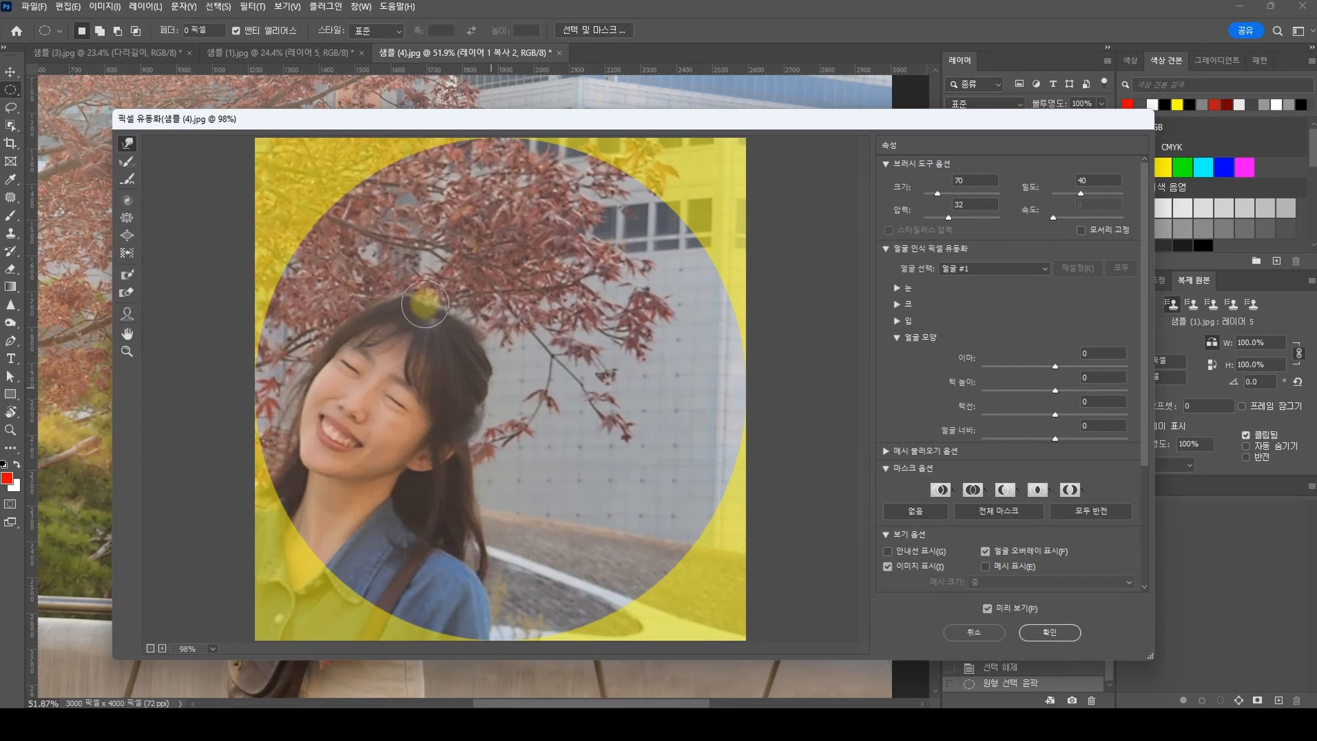
pyautogui.press(']')
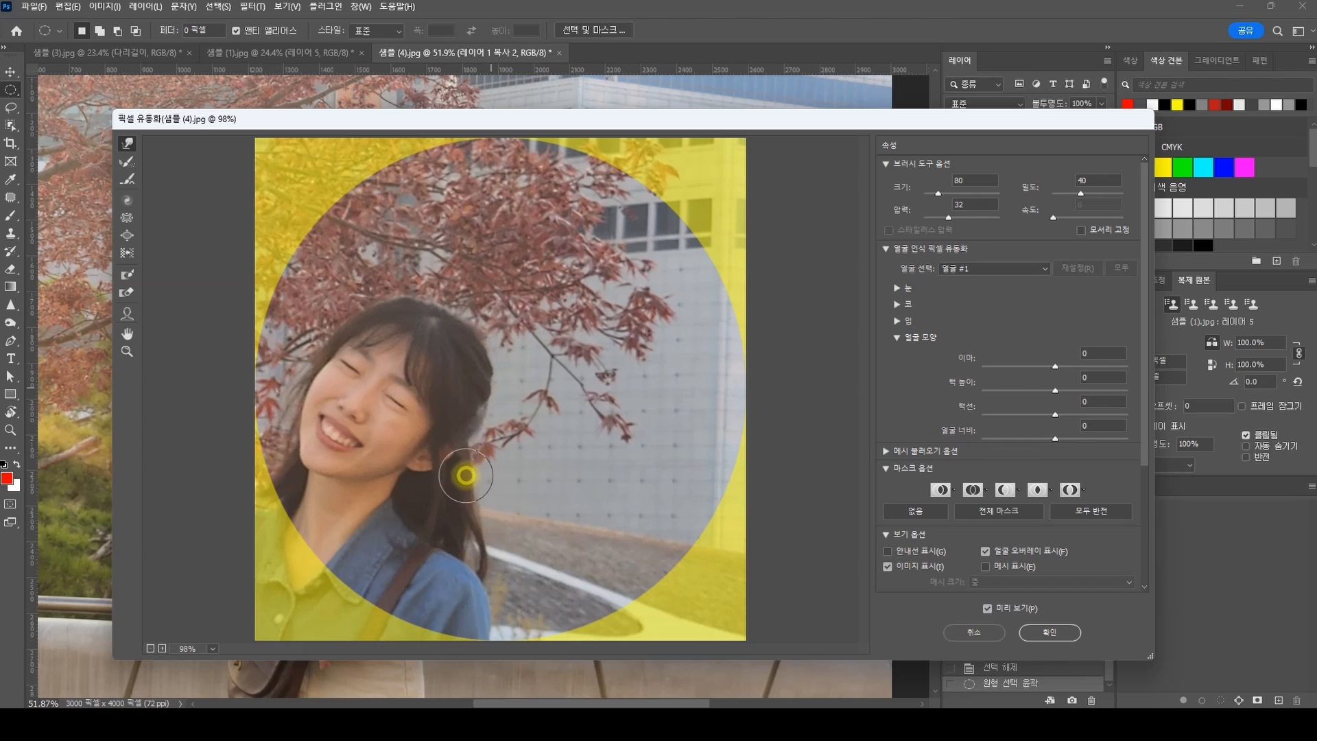
pyautogui.press('Return')
# Step: Open Liquify on the elliptical selection around the legs and slim the calves with the Forward Warp tool at brush size 125
pyautogui.scroll(-5, 524, 464)
pyautogui.hotkey('ctrl', 'shift', 'x')
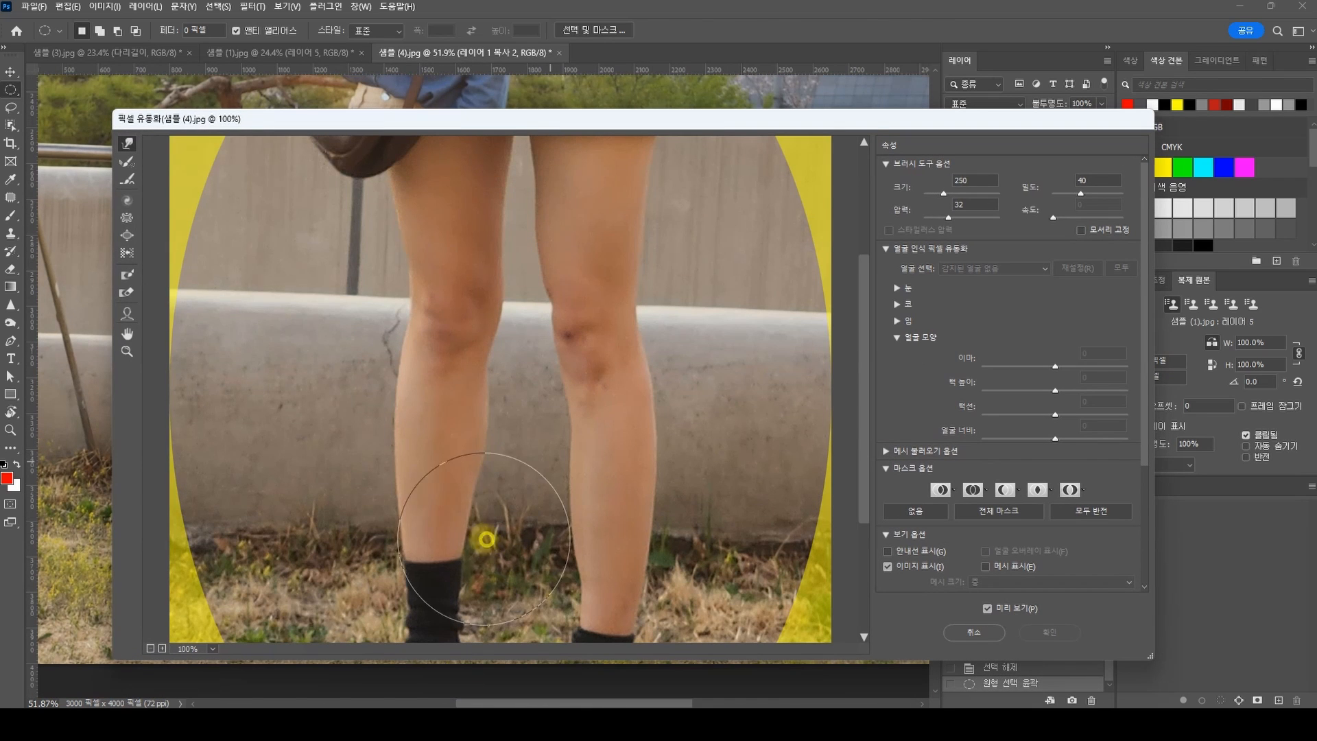
pyautogui.press('[')
pyautogui.press('[')
pyautogui.press('[')
pyautogui.press('[')
pyautogui.scroll(-2, 574, 465)
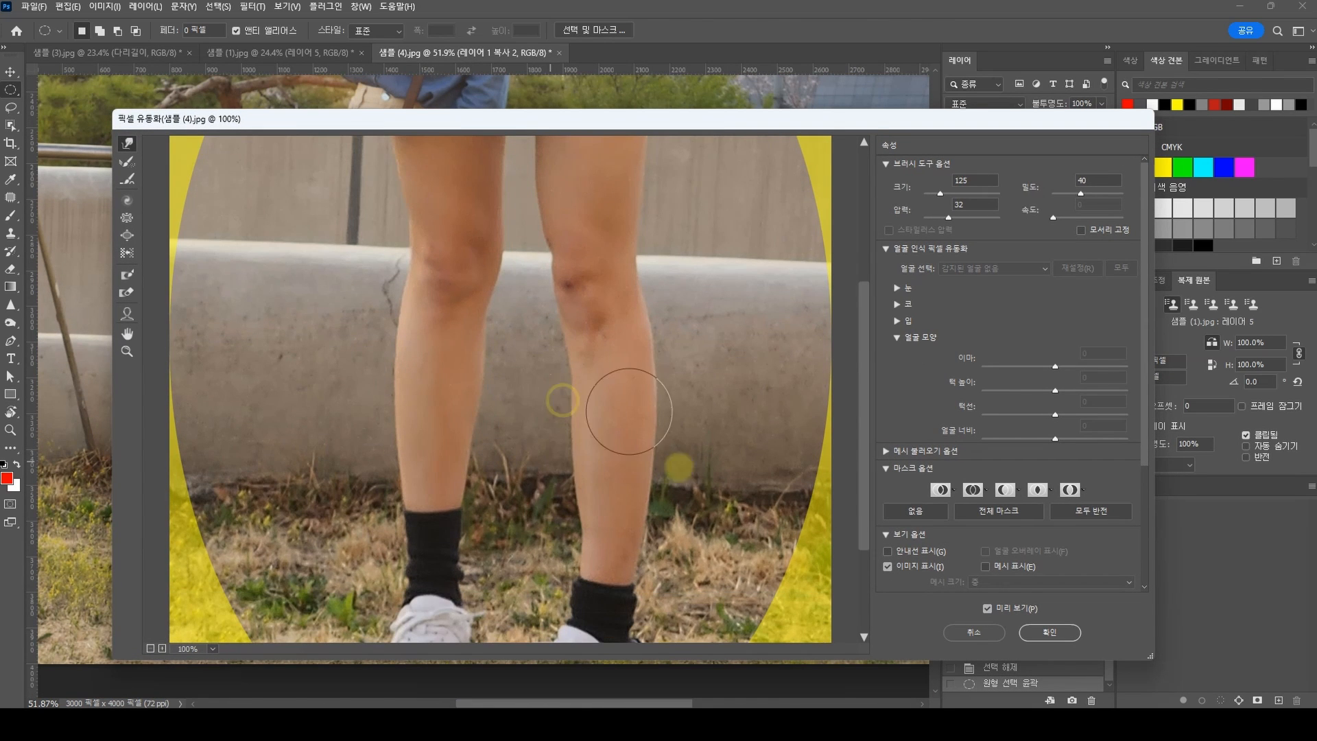
# Step: Refine the inner thighs below the skirt with the Forward Warp tool at brush size 90, and apply Liquify
pyautogui.scroll(7, 632, 471)
pyautogui.press('[')
pyautogui.press('[')
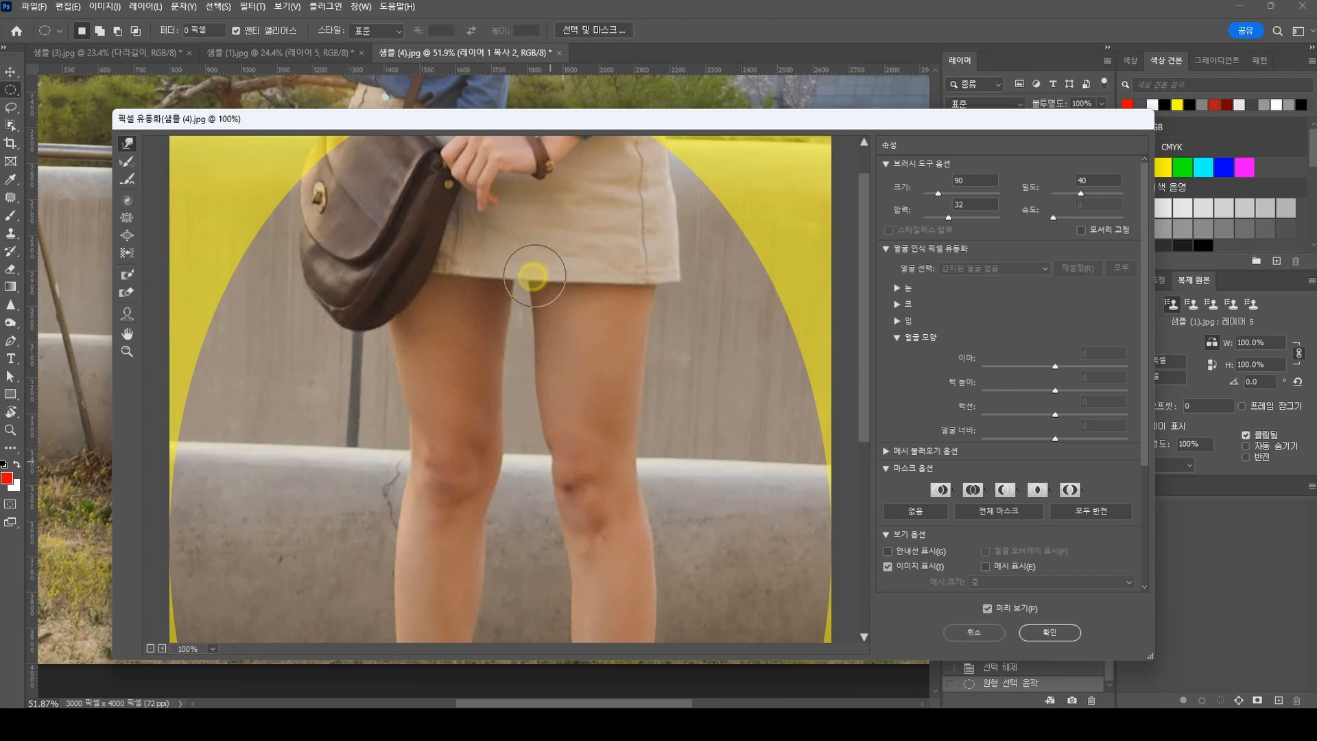
pyautogui.moveTo(535, 276)
pyautogui.mouseDown()
pyautogui.moveTo(508, 266)
pyautogui.moveTo(537, 303)
pyautogui.moveTo(496, 333)
pyautogui.moveTo(490, 364)
pyautogui.mouseUp()
pyautogui.press('Return')
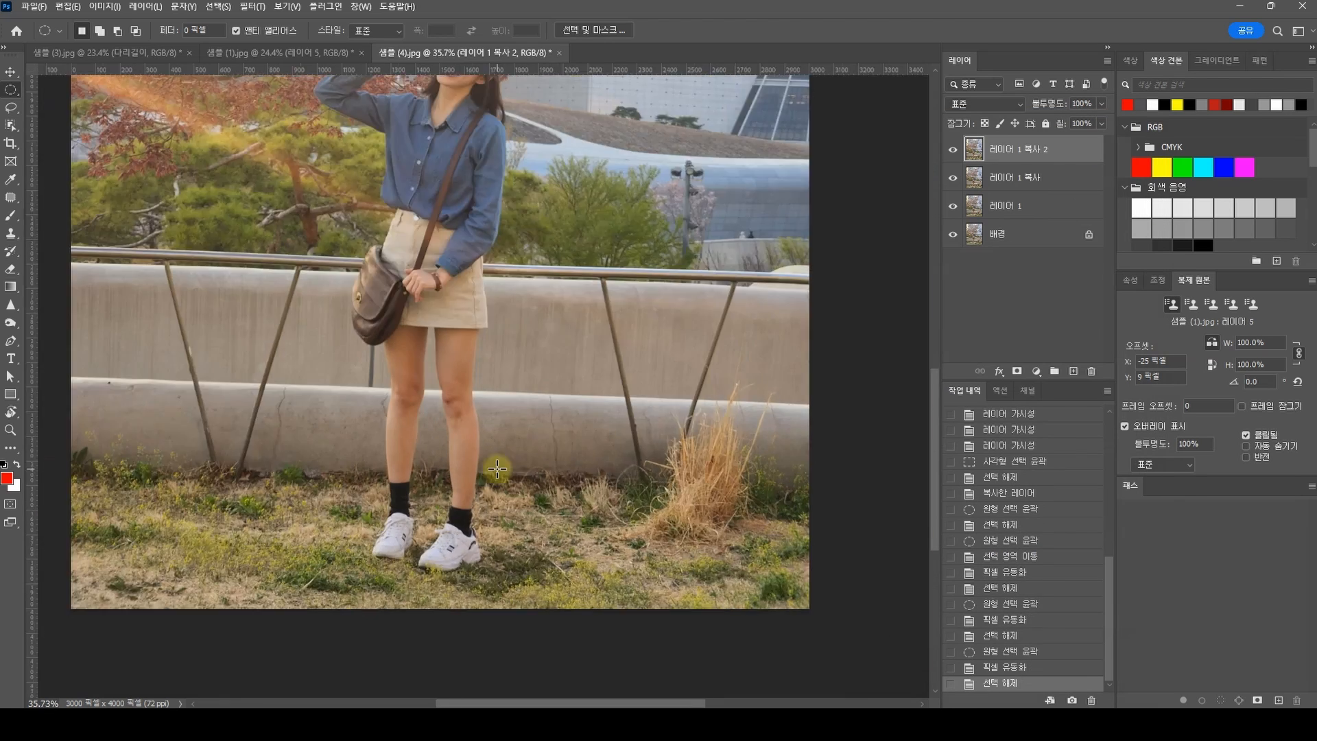
# Step: Clean up the dark marks on both knees with the Patch tool and finish the retouching with Clone Stamp
pyautogui.scroll(5, 470, 475)
pyautogui.moveTo(257, 473); pyautogui.dragTo(278, 454)
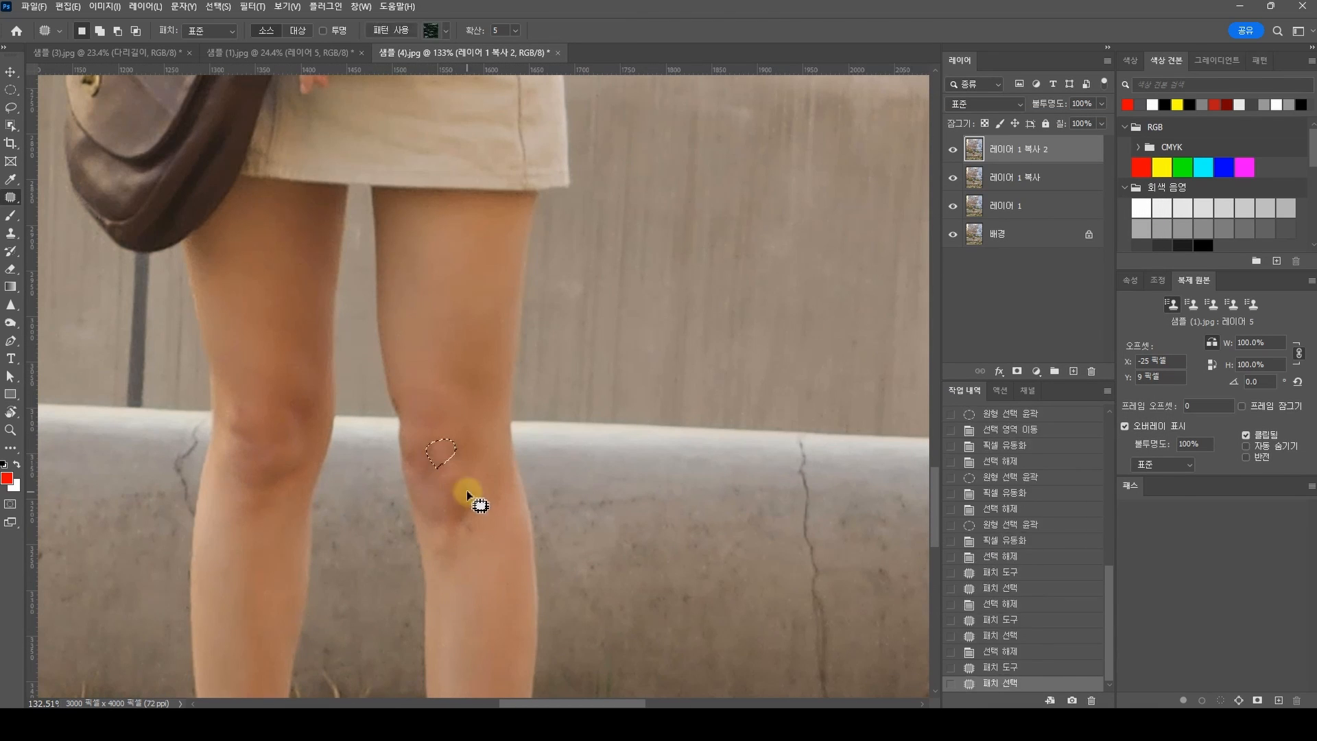
pyautogui.click(450, 480)
pyautogui.click(432, 435)
pyautogui.scroll(-6, 574, 499)
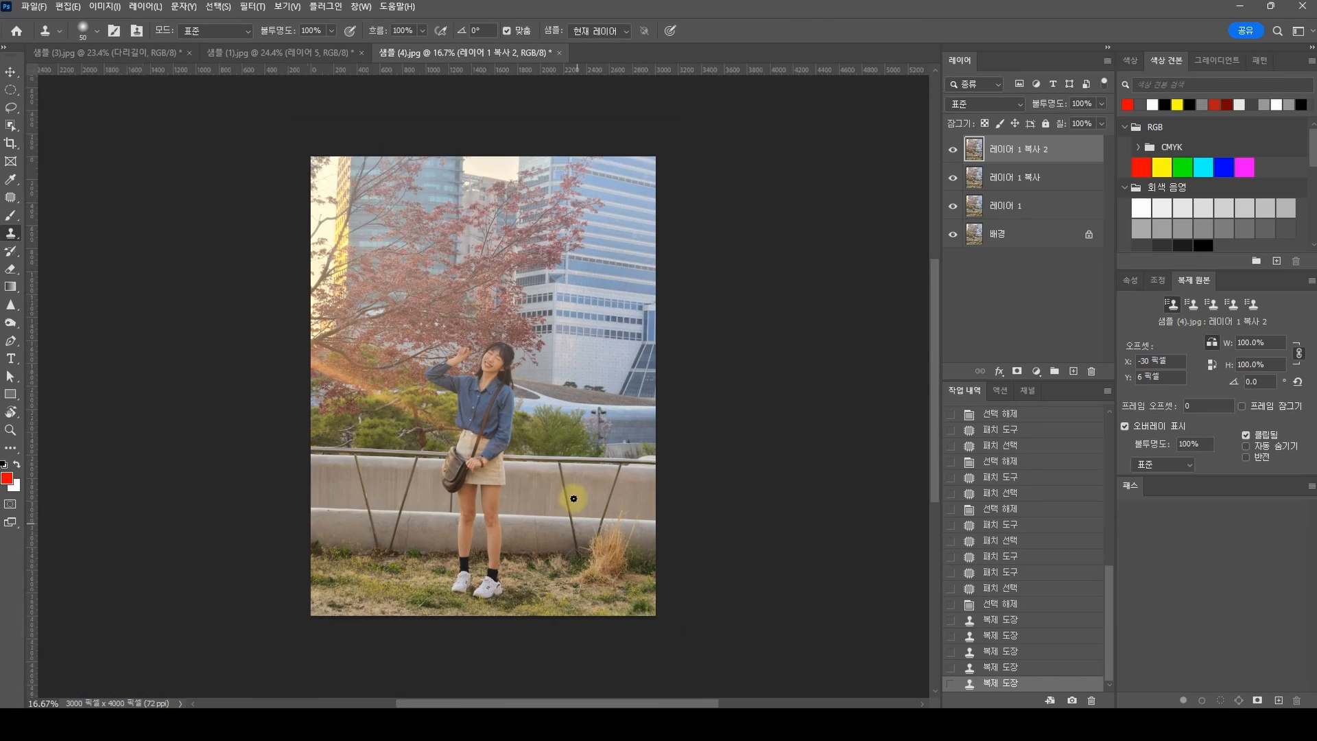
# Step: Add a Curves adjustment layer above the retouched layer and adjust the curve to change the photo's overall brightness
pyautogui.scroll(3, 542, 439)
pyautogui.scroll(-1, 497, 329)
pyautogui.click(1037, 372)
pyautogui.click(1057, 451)
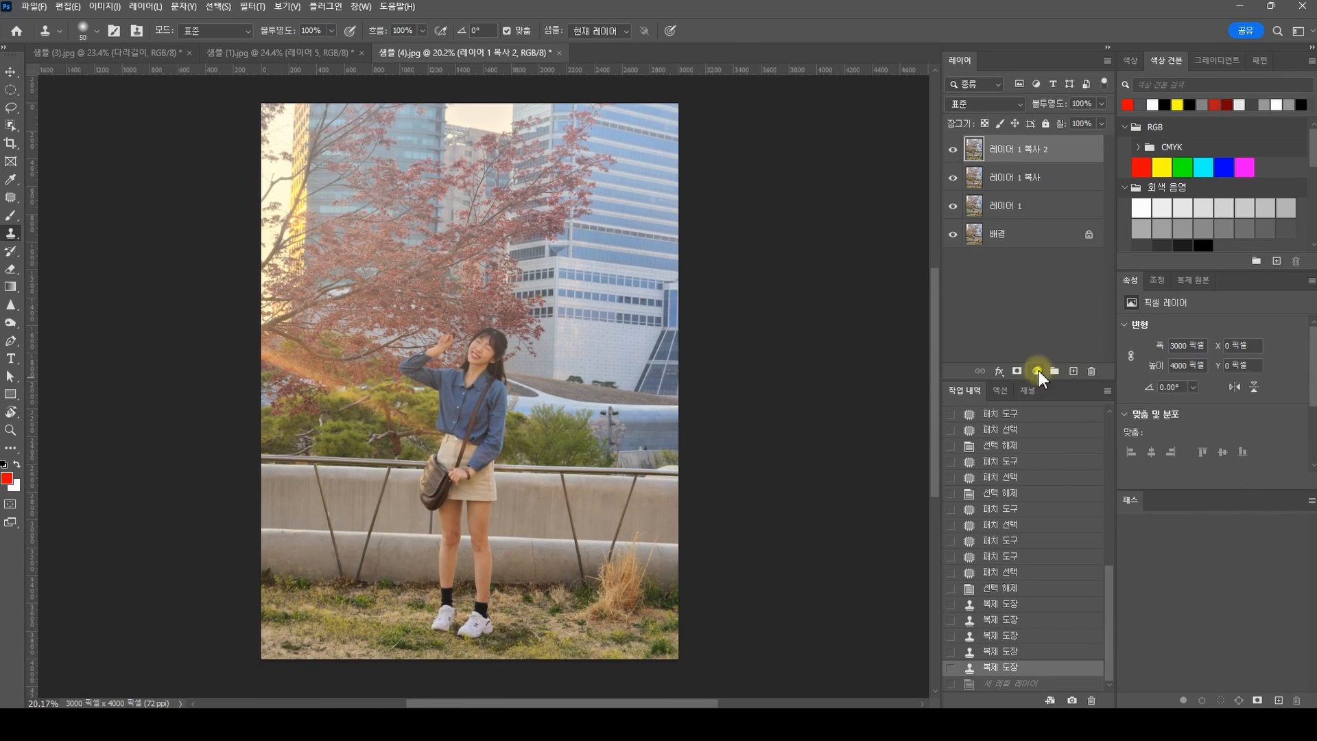
pyautogui.moveTo(1203, 453); pyautogui.dragTo(1204, 458)
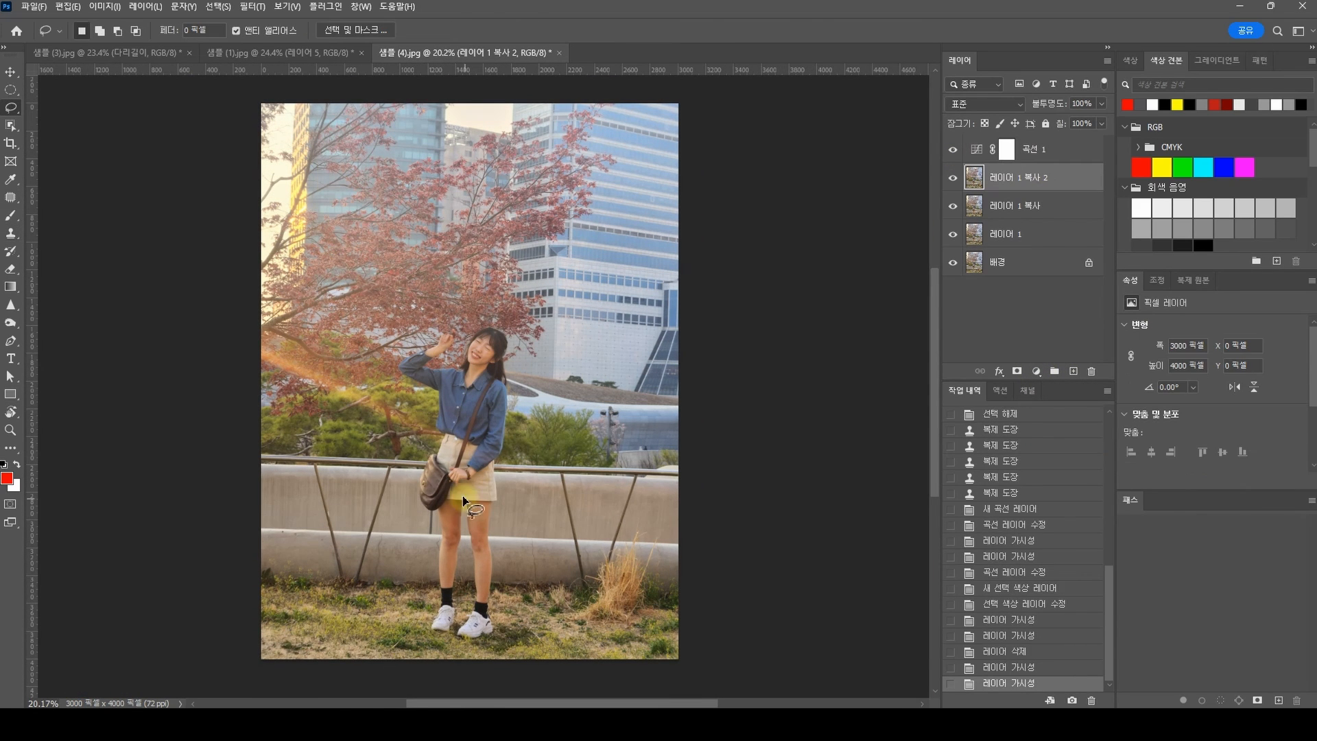
# Step: Lasso both bare legs and add a Selective Color adjustment layer for them, reducing mainly yellow and black
pyautogui.moveTo(456, 491)
pyautogui.mouseDown()
pyautogui.moveTo(438, 522)
pyautogui.moveTo(484, 609)
pyautogui.moveTo(456, 494)
pyautogui.moveTo(459, 616)
pyautogui.moveTo(467, 513)
pyautogui.mouseUp()
pyautogui.click(1037, 371)
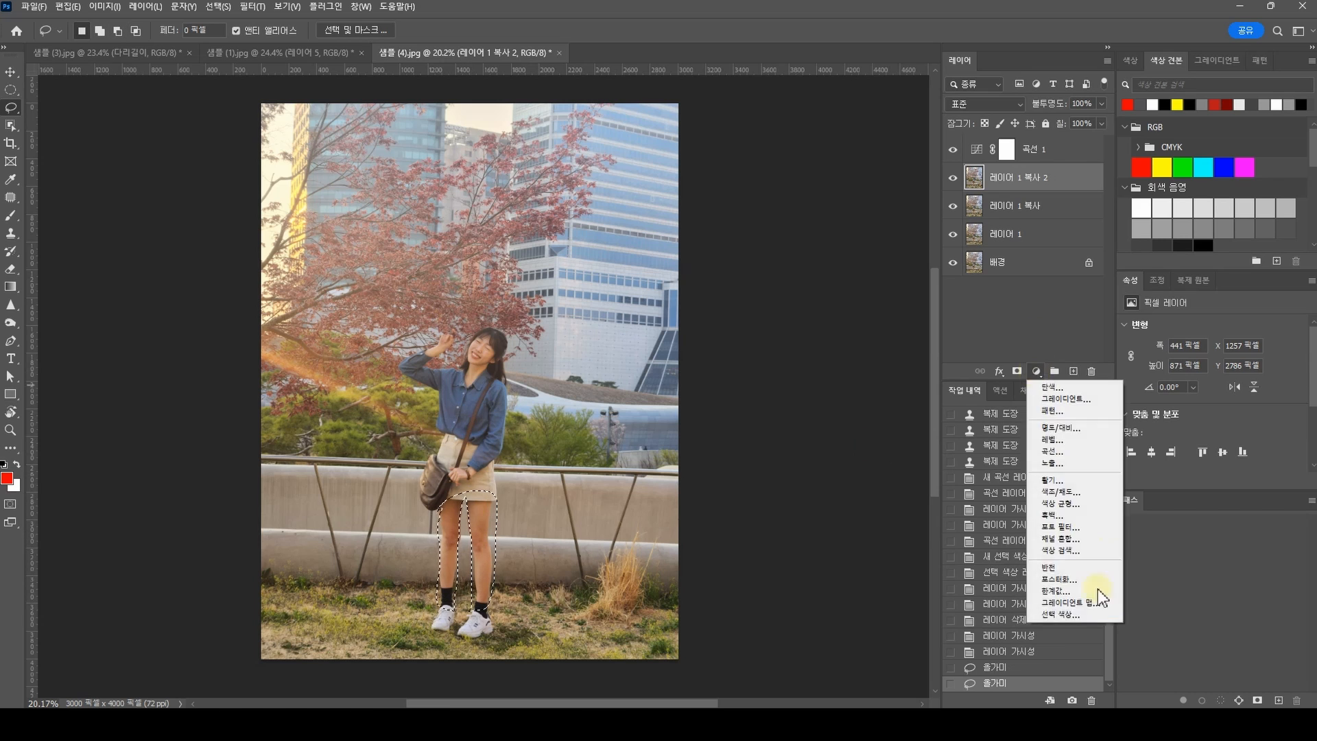
pyautogui.click(1091, 614)
pyautogui.moveTo(1212, 435)
pyautogui.mouseDown()
pyautogui.moveTo(1169, 435)
pyautogui.moveTo(1187, 435)
pyautogui.mouseUp()
pyautogui.moveTo(1212, 465); pyautogui.dragTo(1188, 465)
pyautogui.moveTo(1212, 376)
pyautogui.mouseDown()
pyautogui.moveTo(1201, 376)
pyautogui.moveTo(1214, 376)
pyautogui.mouseUp()
pyautogui.moveTo(1212, 404); pyautogui.dragTo(1211, 405)
pyautogui.moveTo(1187, 434); pyautogui.dragTo(1181, 436)
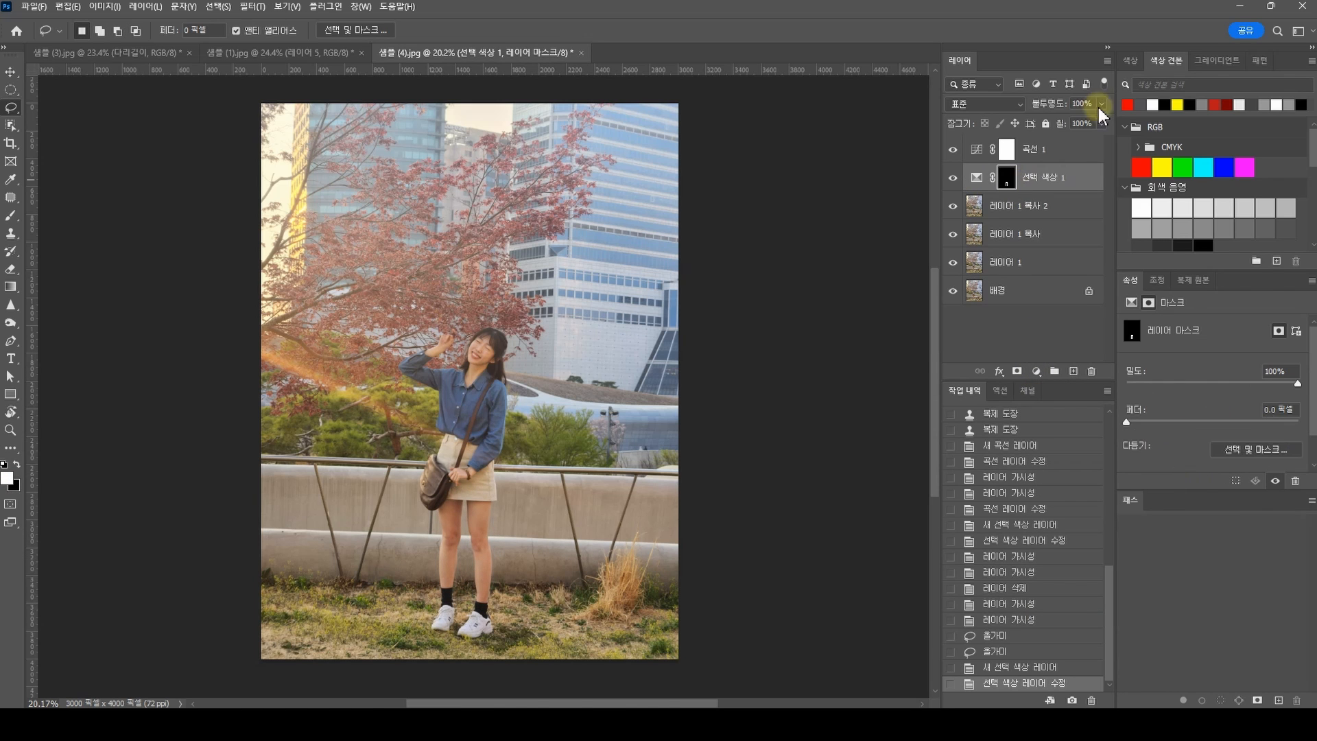
# Step: Lower the legs' Selective Color layer to 72% opacity and erase its mask with a smaller Eraser around the shoes and lower legs
pyautogui.scroll(3, 647, 500)
pyautogui.press('e')
pyautogui.click(554, 568)
pyautogui.press('[')
pyautogui.press('[')
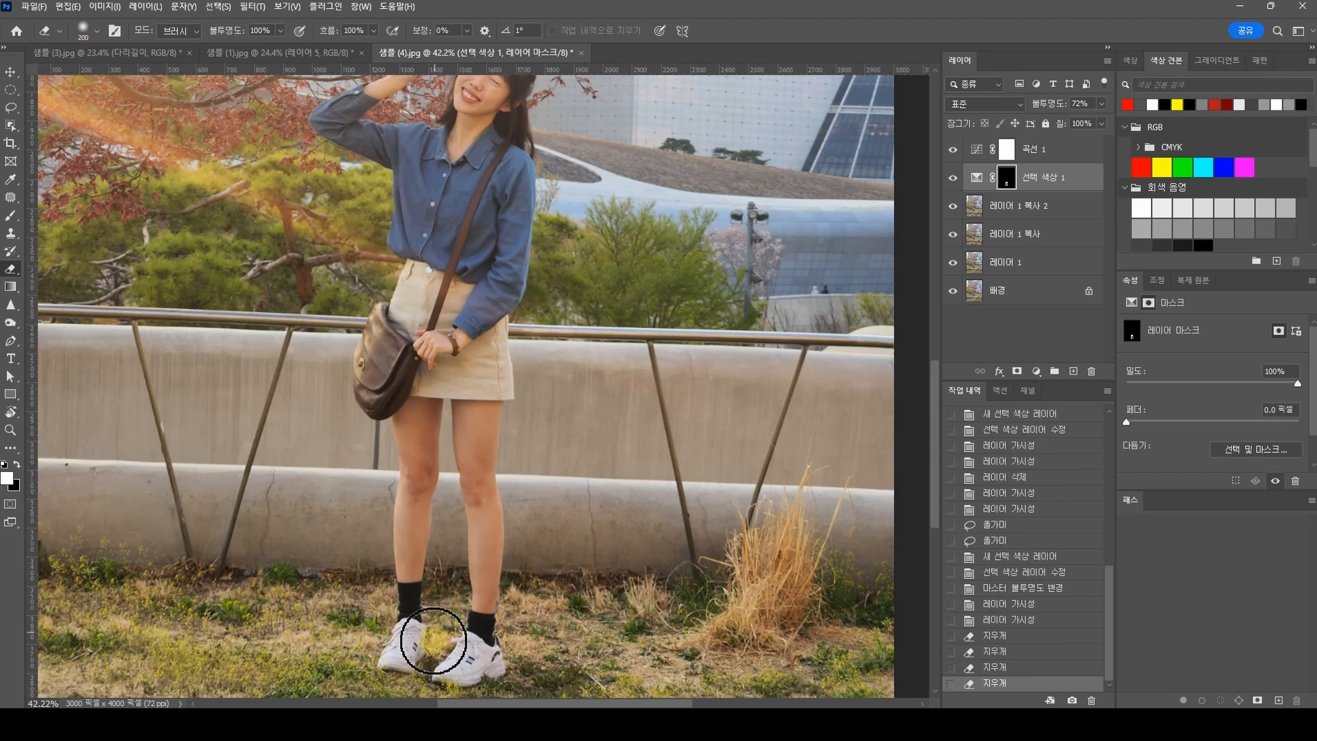
# Step: Group all layers above the background and toggle the group's visibility to compare the full photo before and after the edits
pyautogui.hotkey('ctrl', '-')
pyautogui.hotkey('ctrl', '-')
pyautogui.hotkey('ctrl', '-')
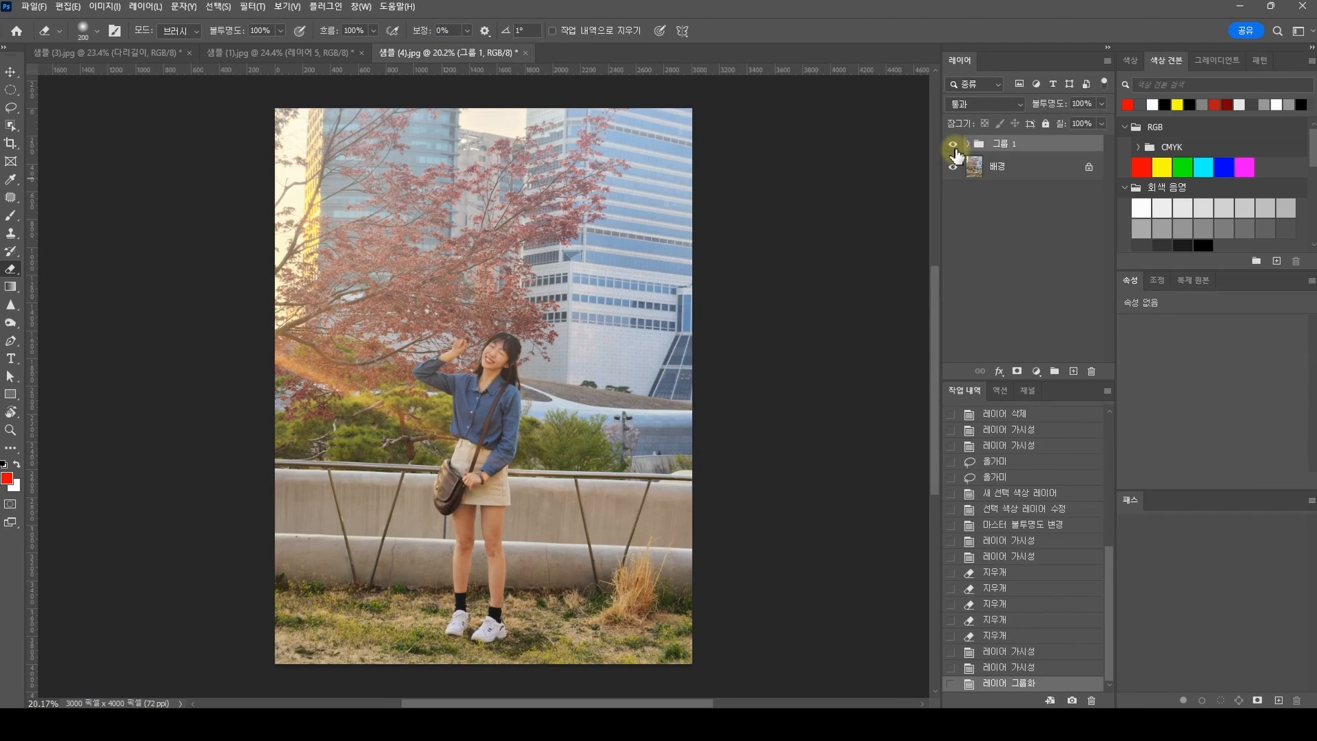
pyautogui.click(954, 144)
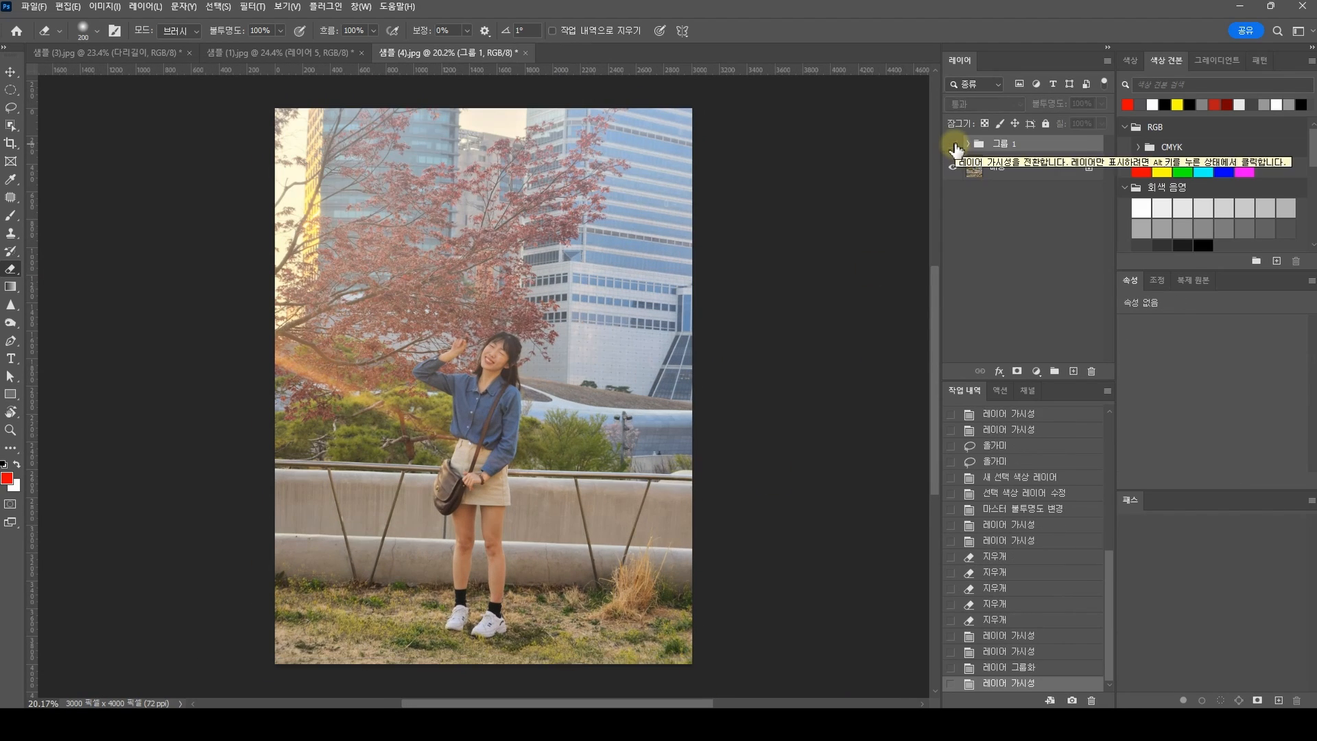
pyautogui.click(954, 144)
pyautogui.click(953, 144)
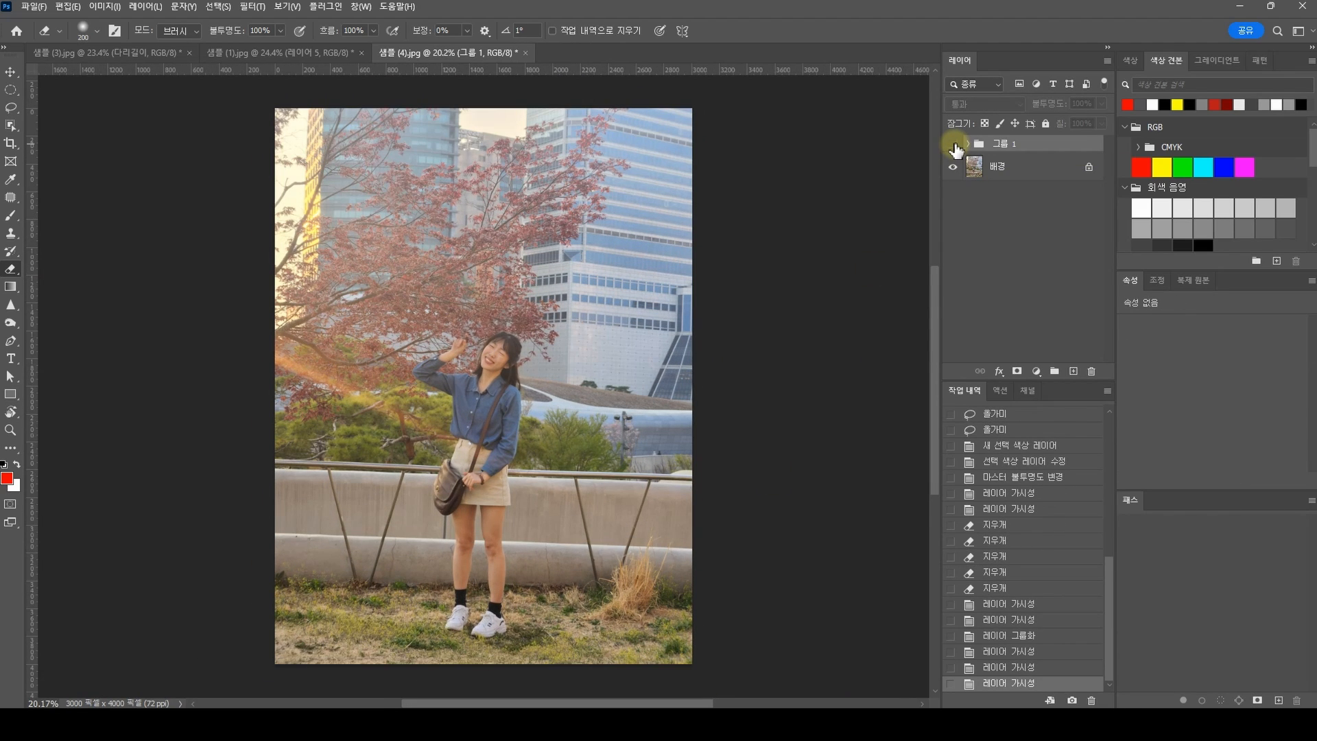
pyautogui.click(953, 145)
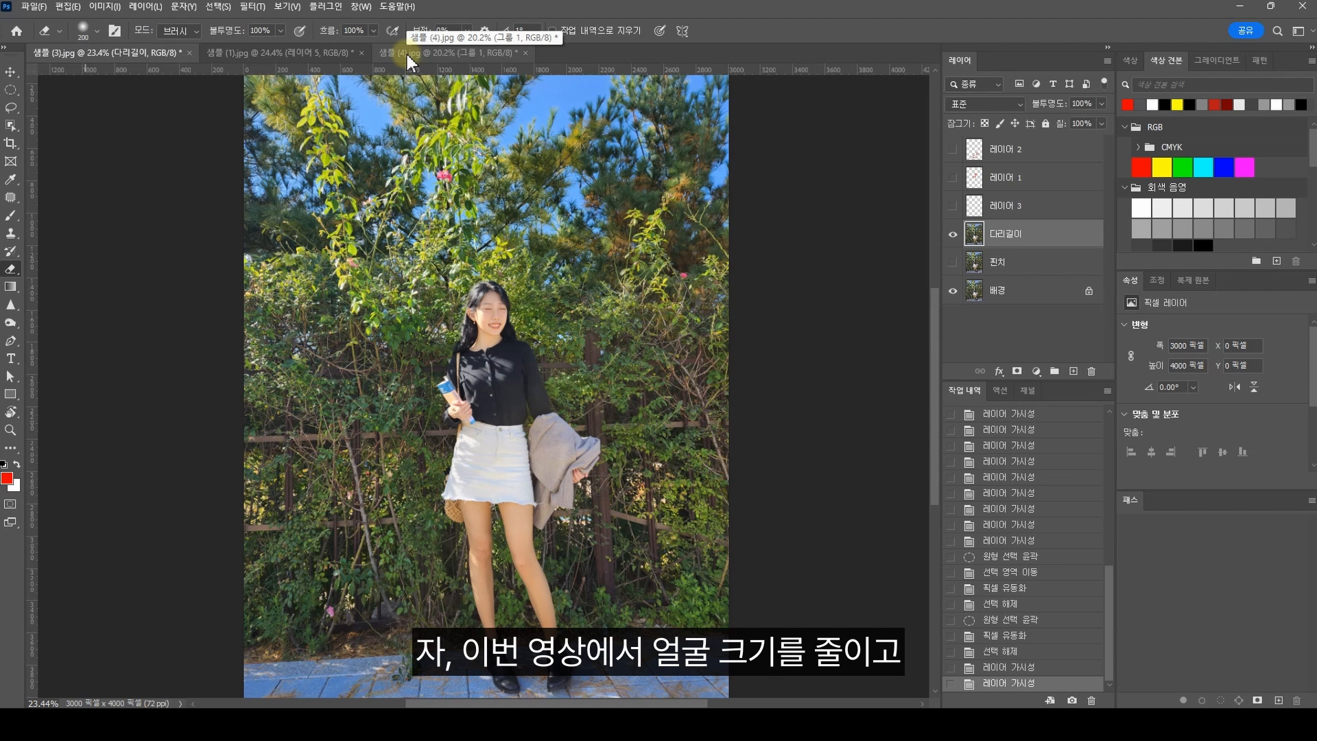
# Step: Review the retouched photos by switching to the 샘플 (4).jpg document and back to 샘플 (3).jpg
pyautogui.click(406, 54)
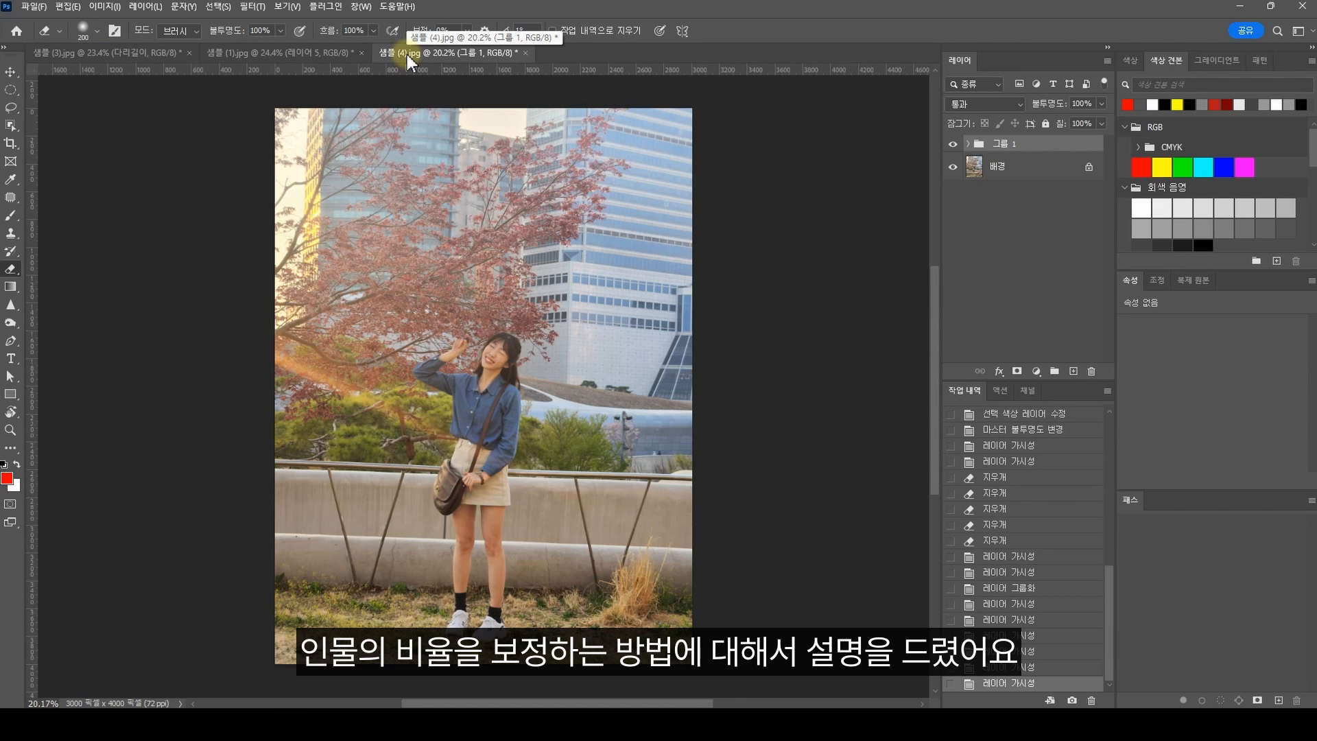
pyautogui.click(92, 48)
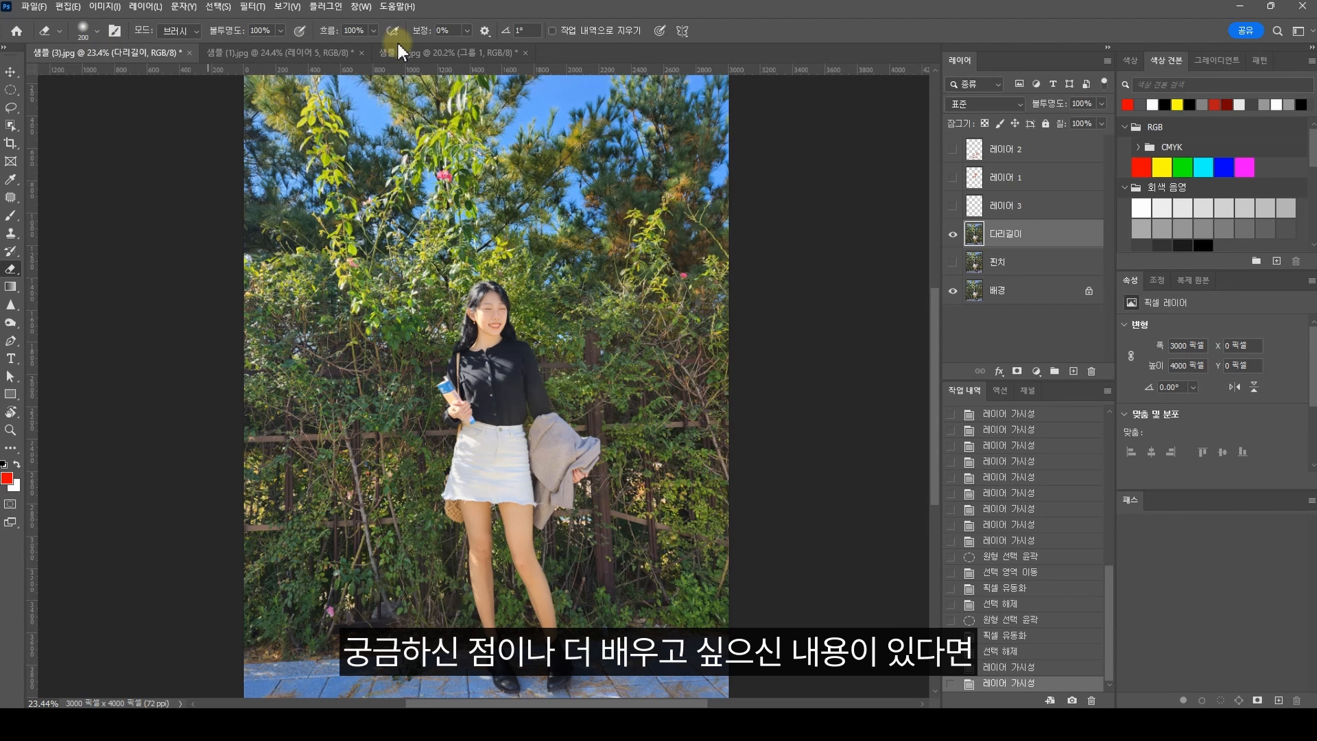